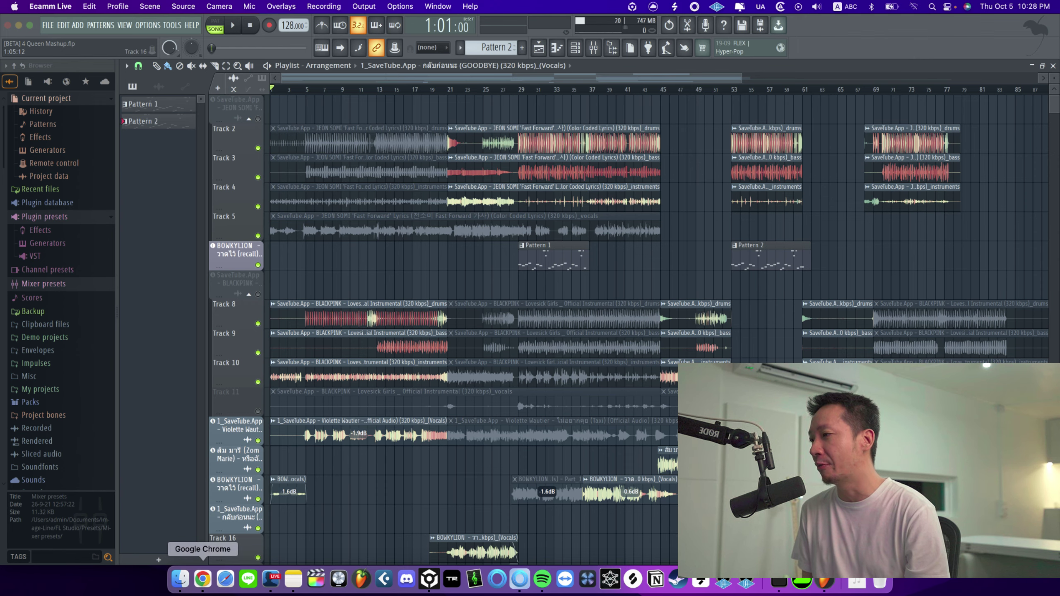
Step: Switch to Chrome and play the JEON SOMI 'Fast Forward' M/V from about 1:04, pausing it at 1:14
{"action": "left_click", "coordinate": [202, 579]}
{"action": "left_click", "coordinate": [863, 27]}
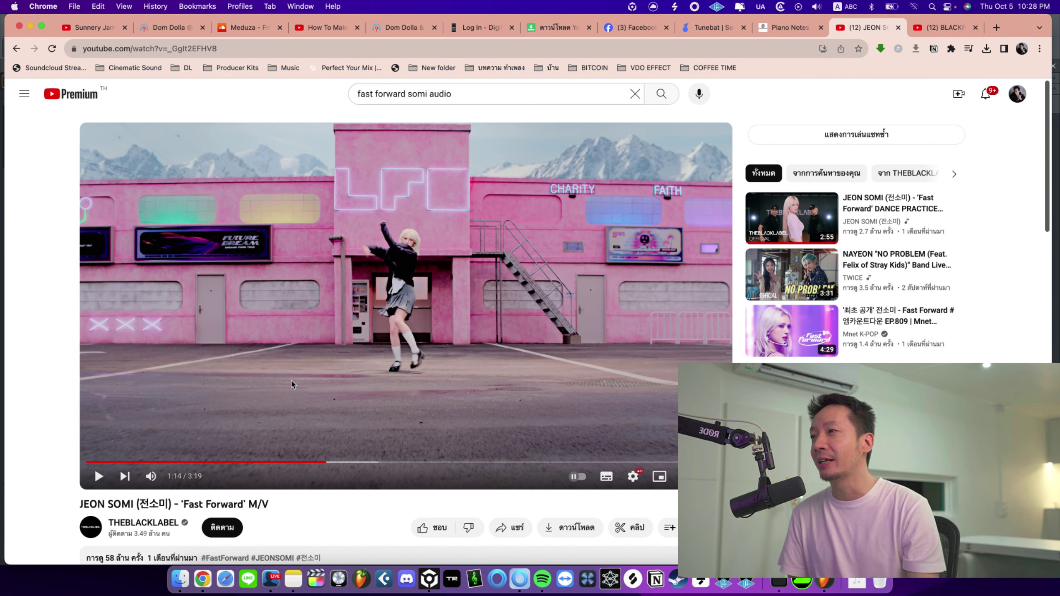
{"action": "scroll", "coordinate": [372, 330], "scroll_direction": "down", "scroll_amount": 2}
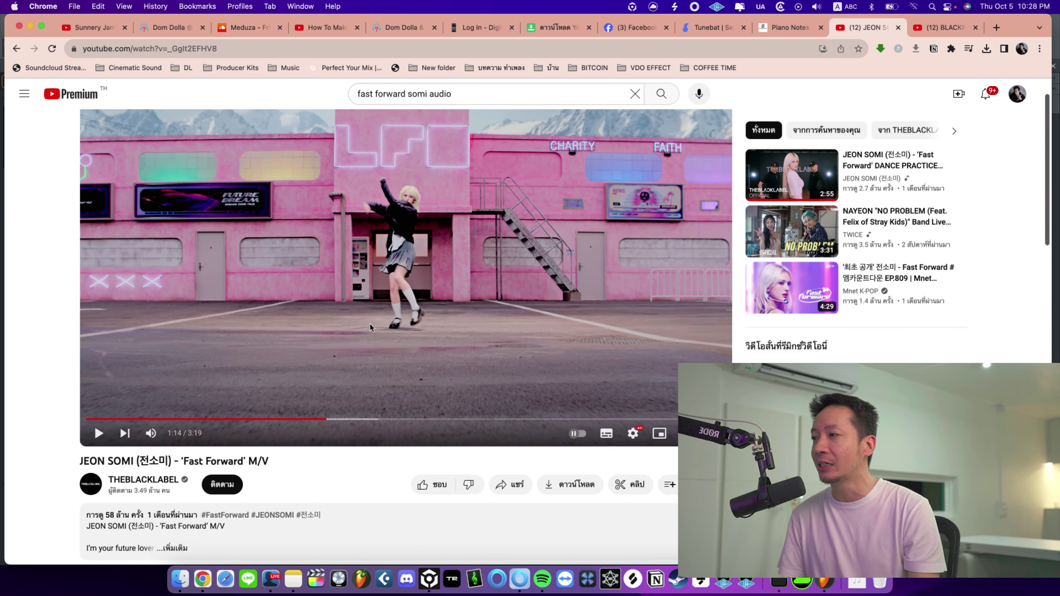
{"action": "double_click", "coordinate": [109, 514]}
{"action": "left_click", "coordinate": [43, 460]}
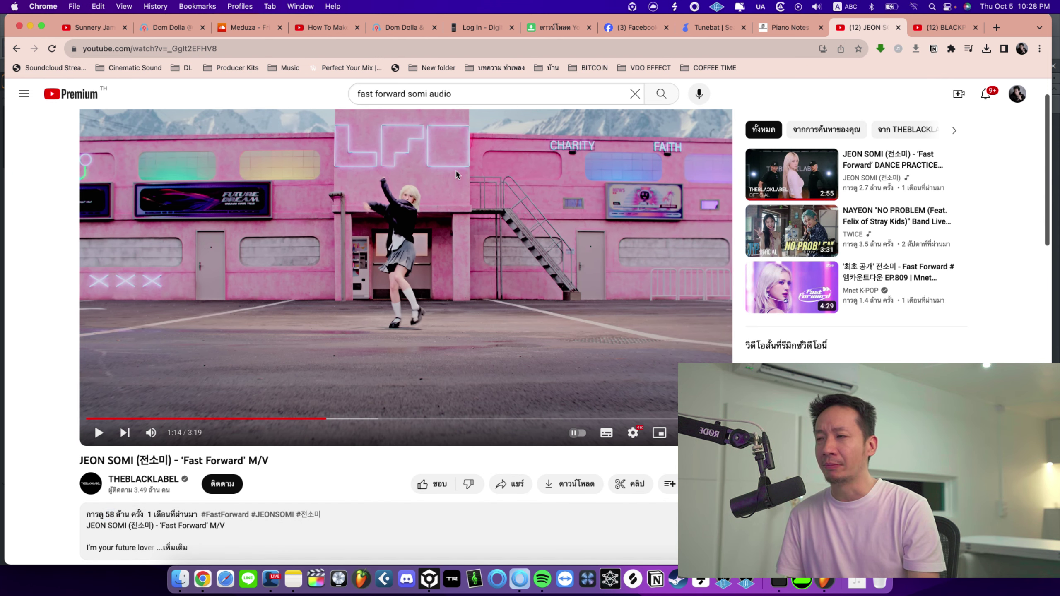
{"action": "left_click", "coordinate": [295, 418]}
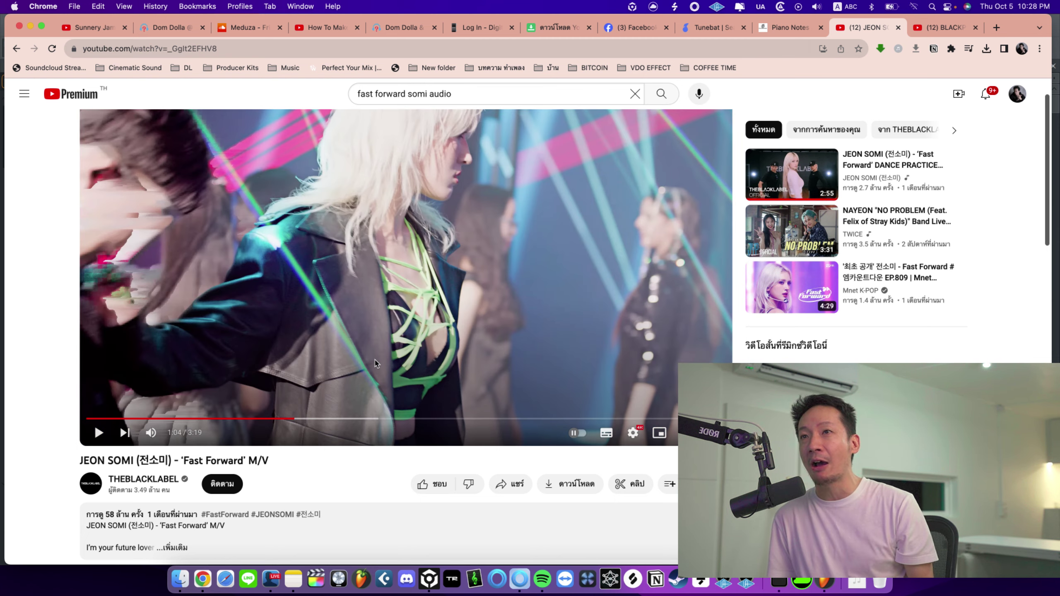
{"action": "left_click", "coordinate": [374, 363]}
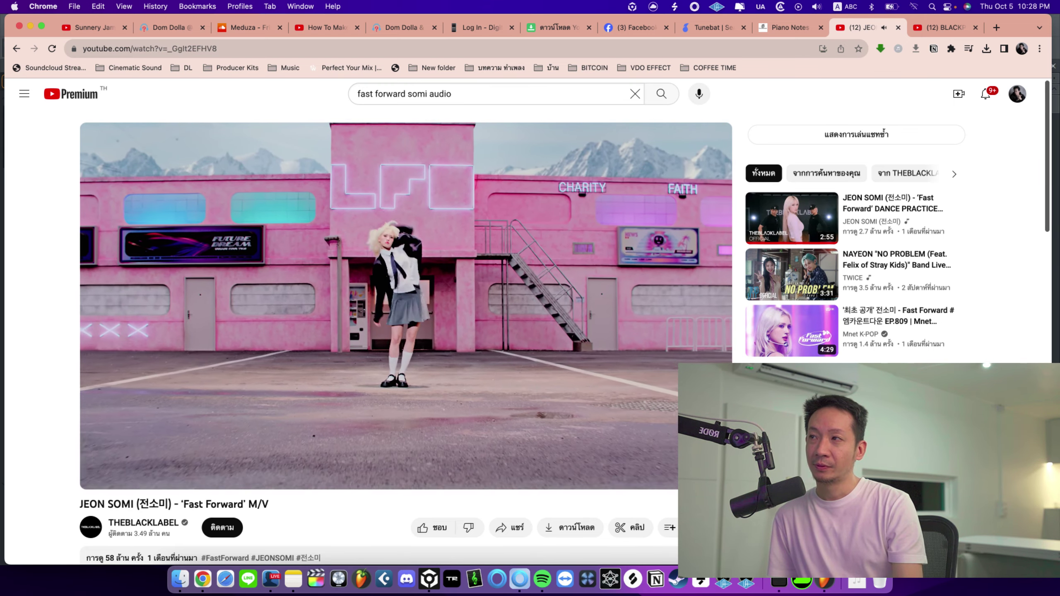
{"action": "left_click", "coordinate": [372, 435]}
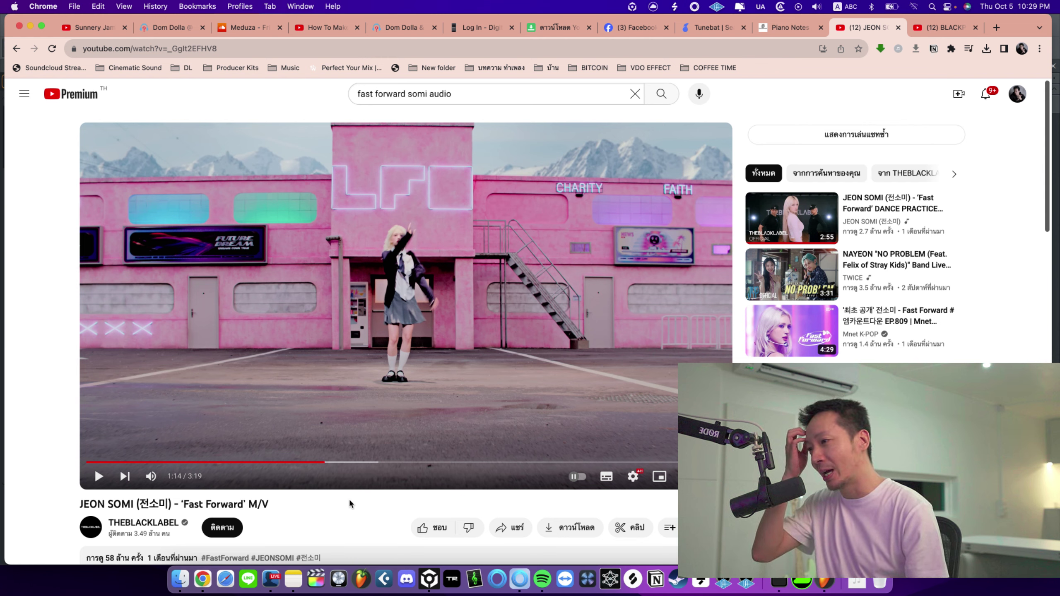
Step: Switch to FL Studio and place the JEON SOMI Fast Forward audio MP3 from Downloads on the first playlist track at bar 1
{"action": "left_click", "coordinate": [824, 580]}
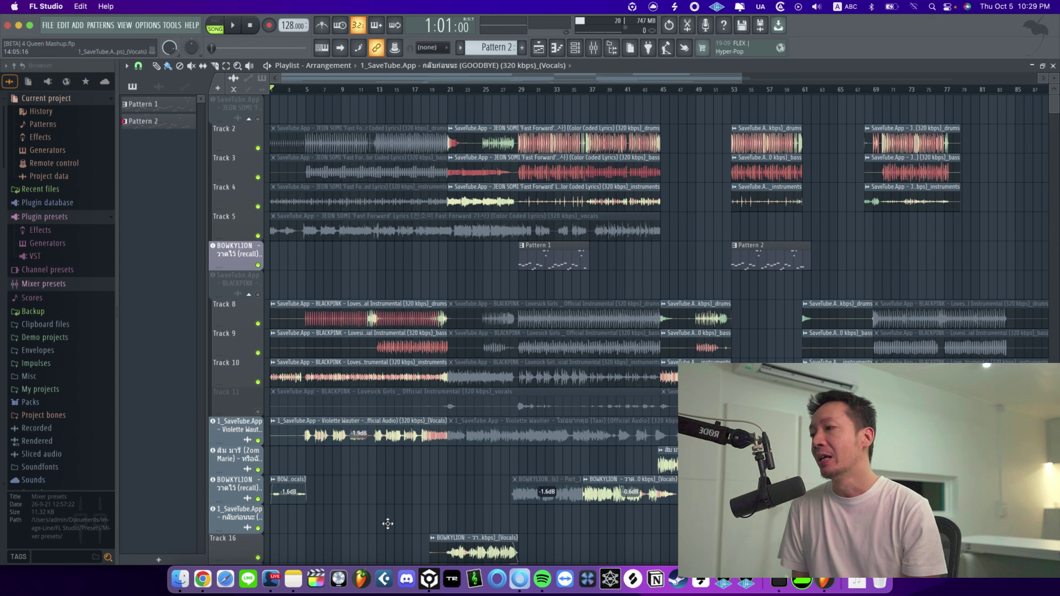
{"action": "left_click", "coordinate": [180, 580]}
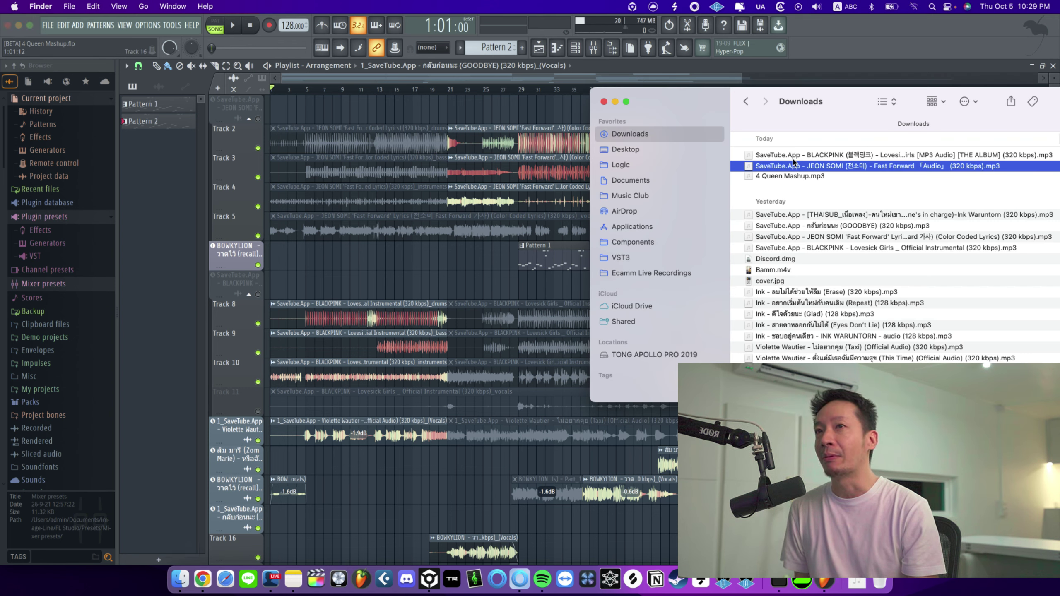
{"action": "left_click_drag", "start_coordinate": [806, 165], "coordinate": [359, 109]}
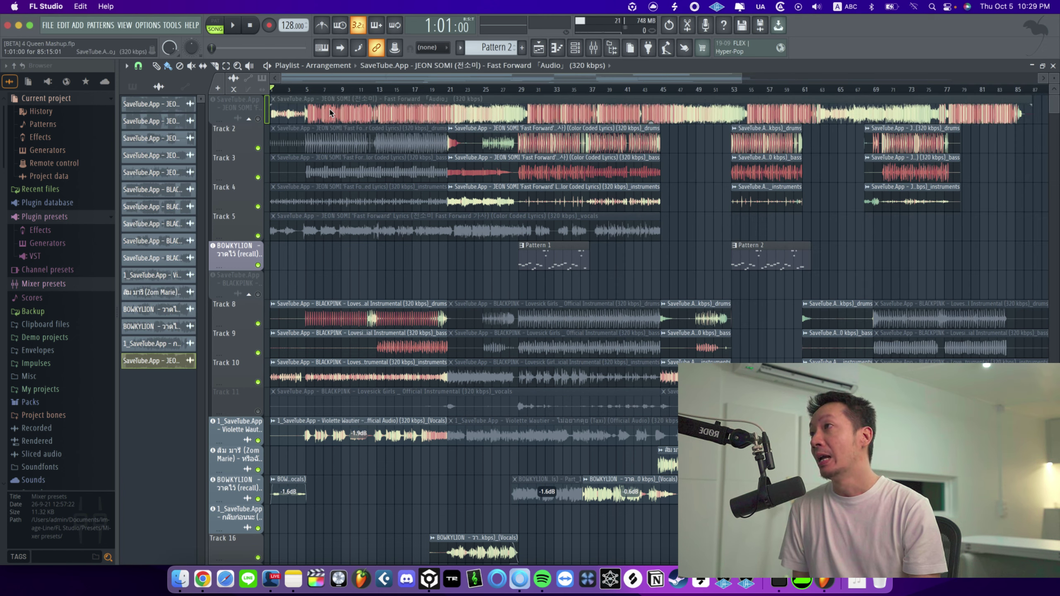
Step: Open the stem extraction options for the full Fast Forward clip, close them without extracting and delete the clip
{"action": "left_click", "coordinate": [273, 99]}
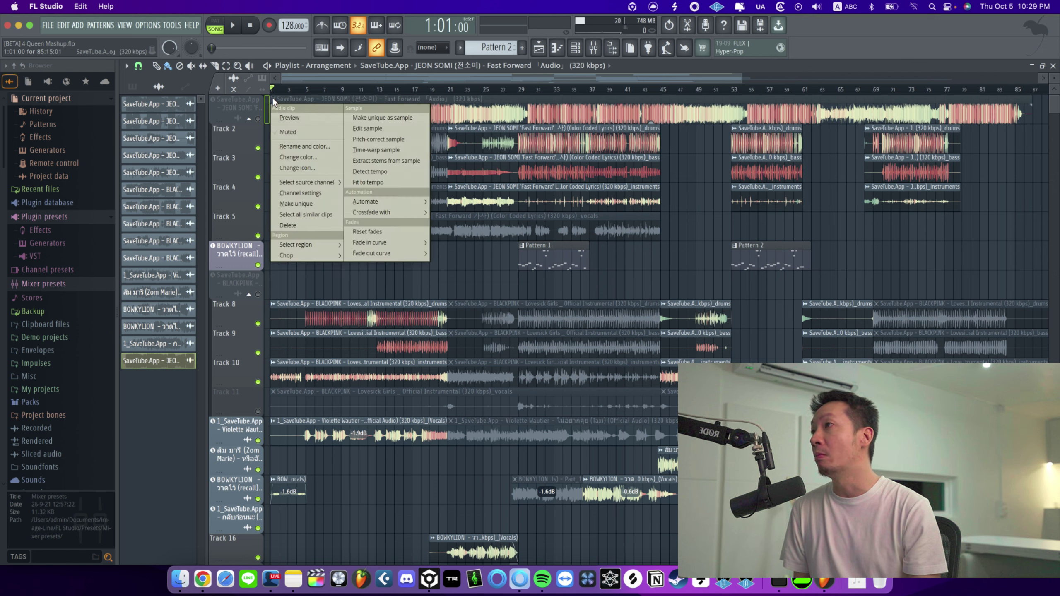
{"action": "left_click", "coordinate": [389, 161]}
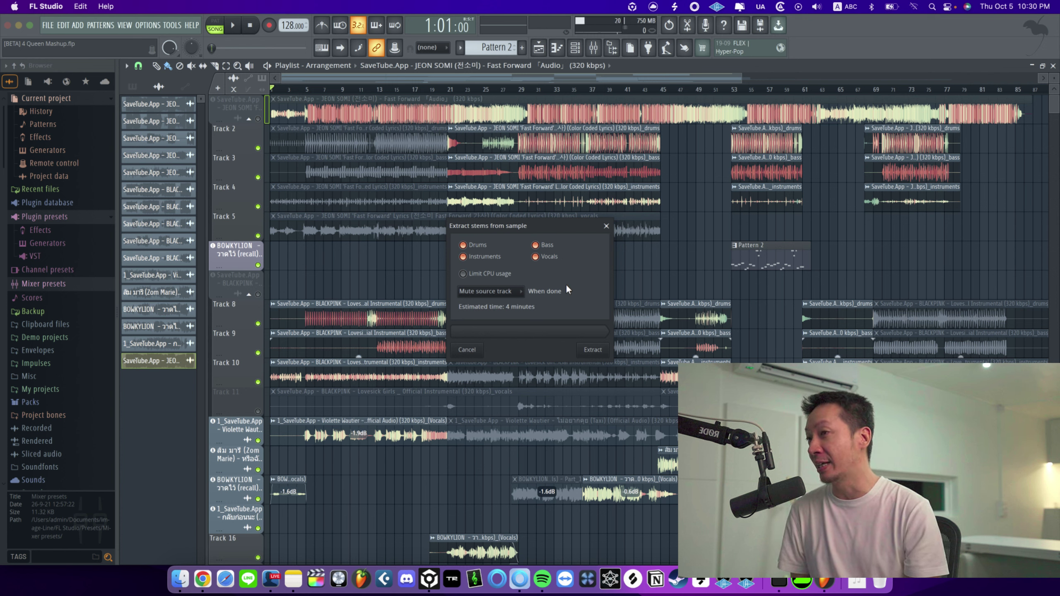
{"action": "left_click", "coordinate": [606, 226]}
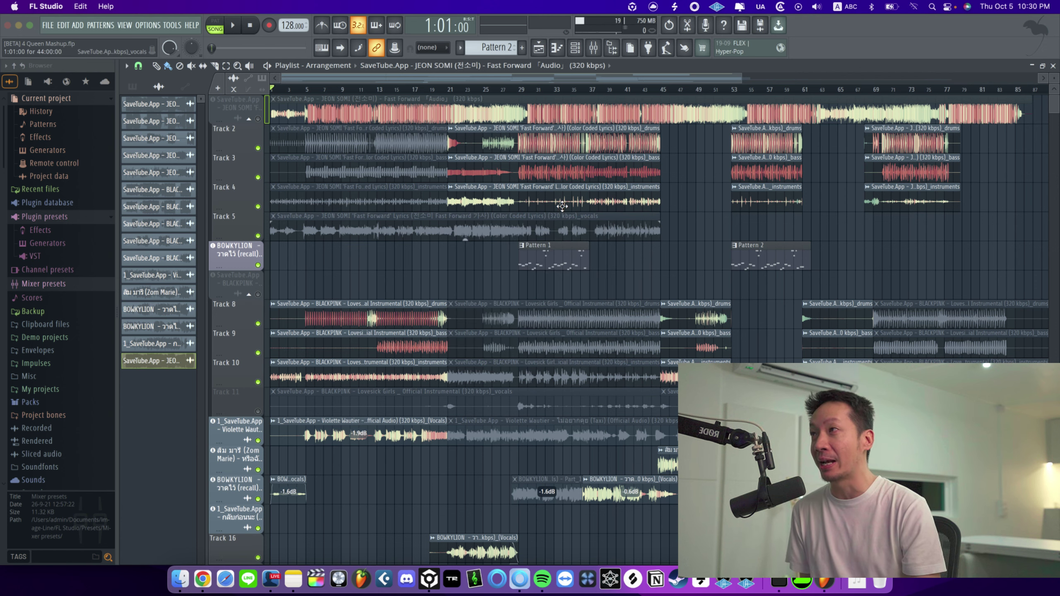
{"action": "right_click", "coordinate": [354, 110]}
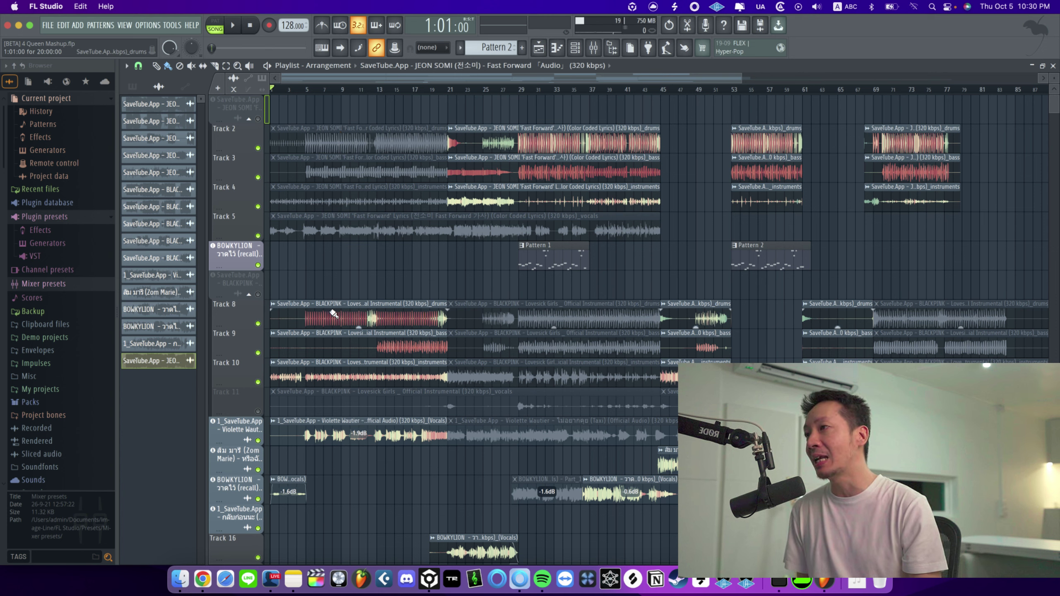
Step: Play the arrangement from bar 5 with the Violette Wautier vocal track muted, then stop and unmute the track
{"action": "left_click", "coordinate": [311, 90]}
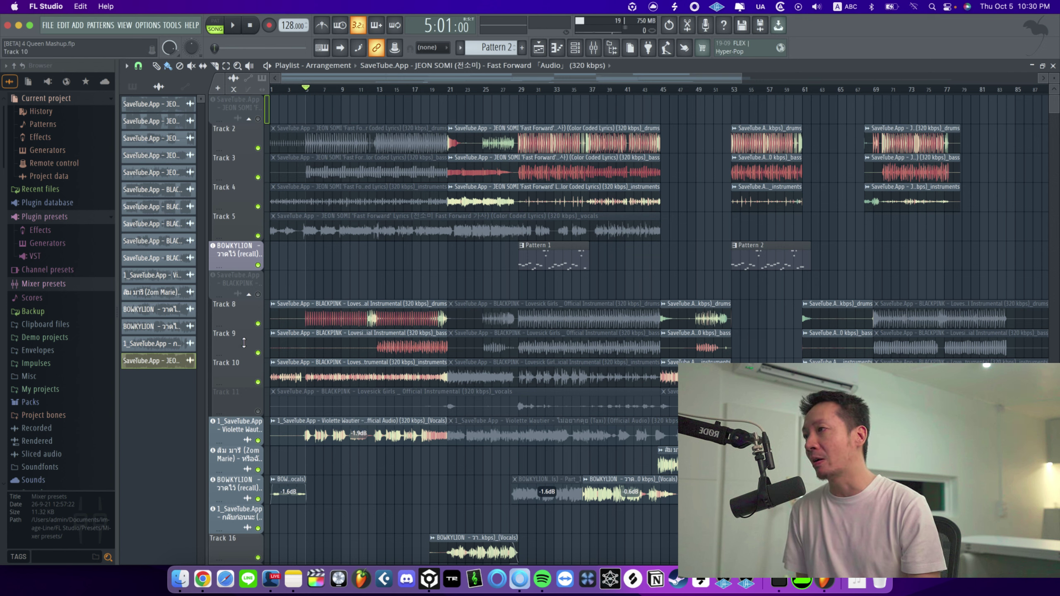
{"action": "left_click", "coordinate": [258, 440]}
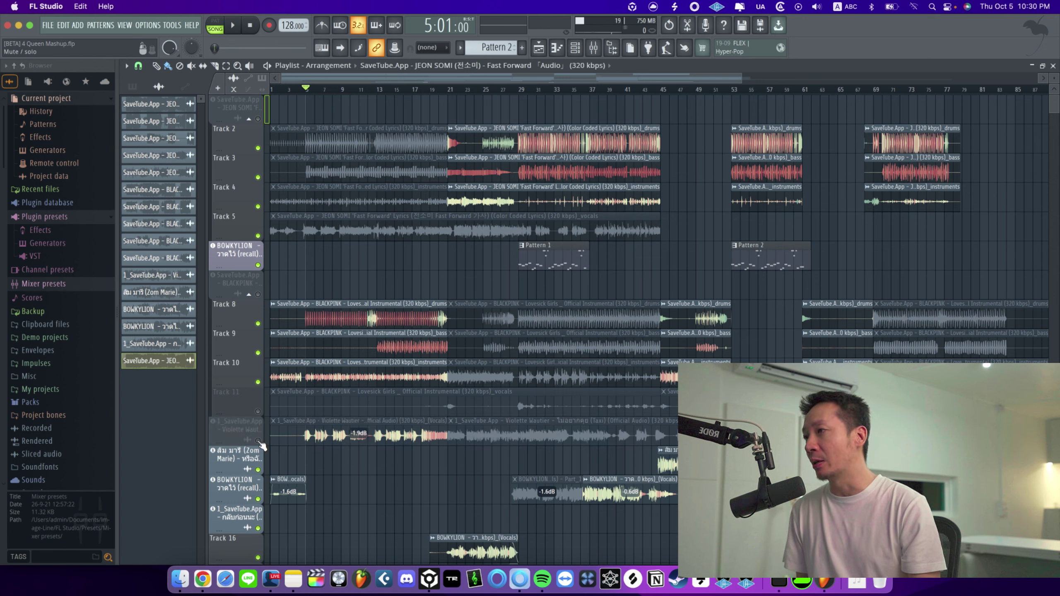
{"action": "key", "text": "space"}
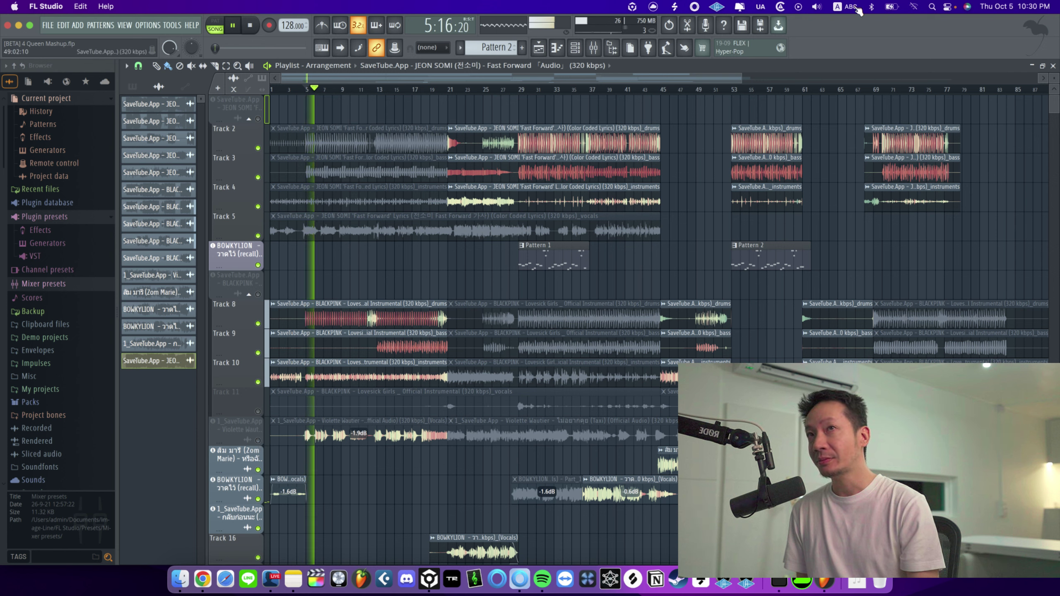
{"action": "left_click", "coordinate": [948, 62]}
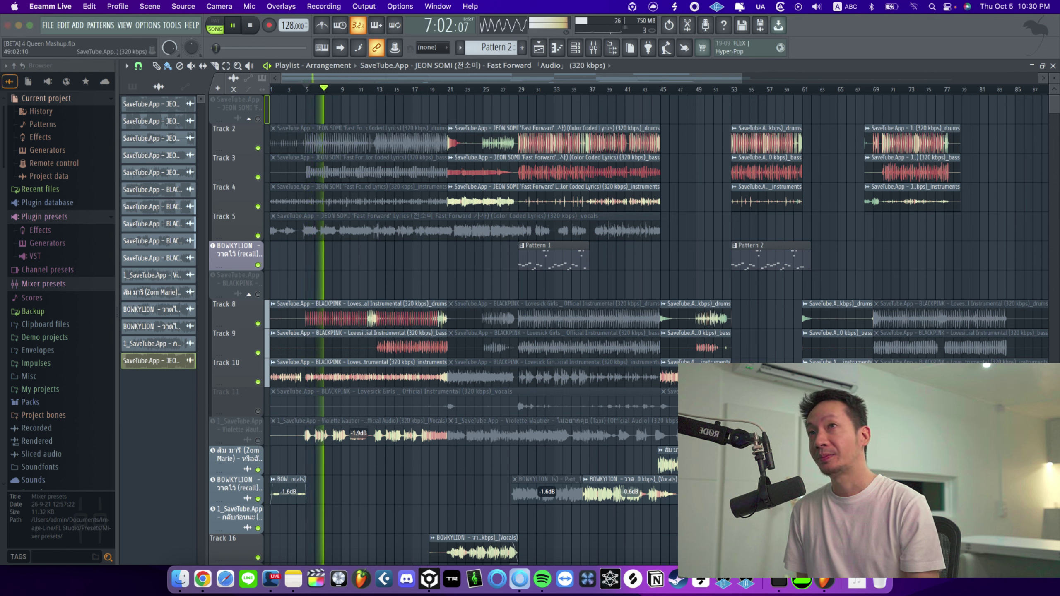
{"action": "left_click", "coordinate": [771, 58]}
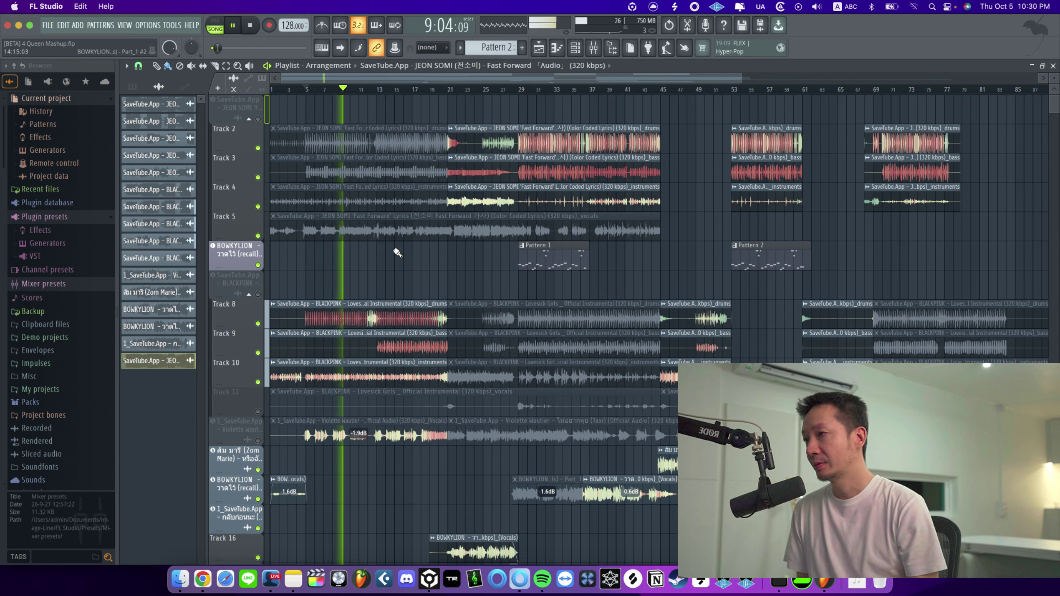
{"action": "key", "text": "space"}
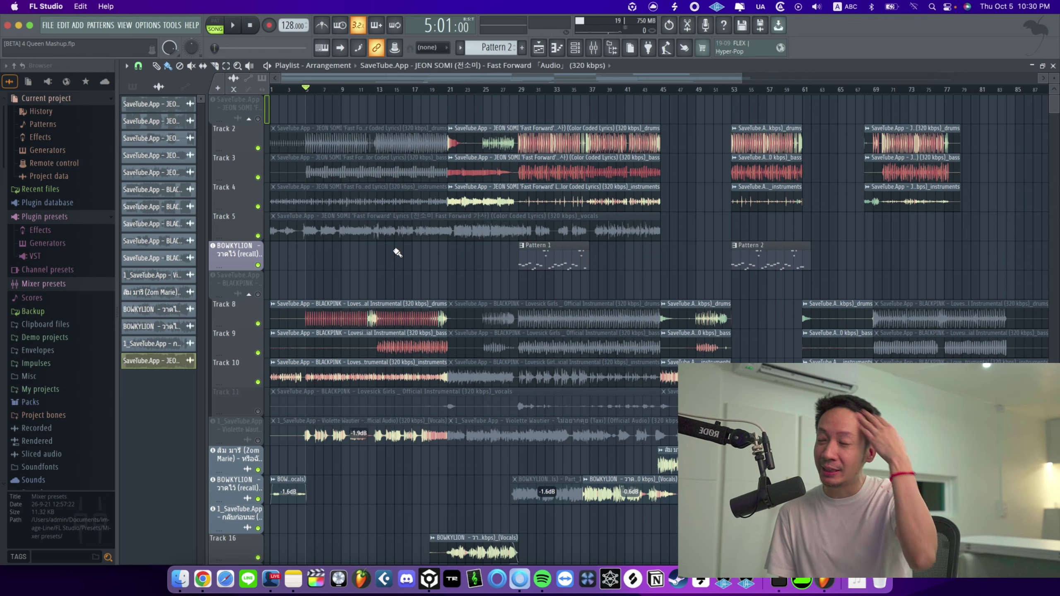
{"action": "left_click", "coordinate": [257, 440]}
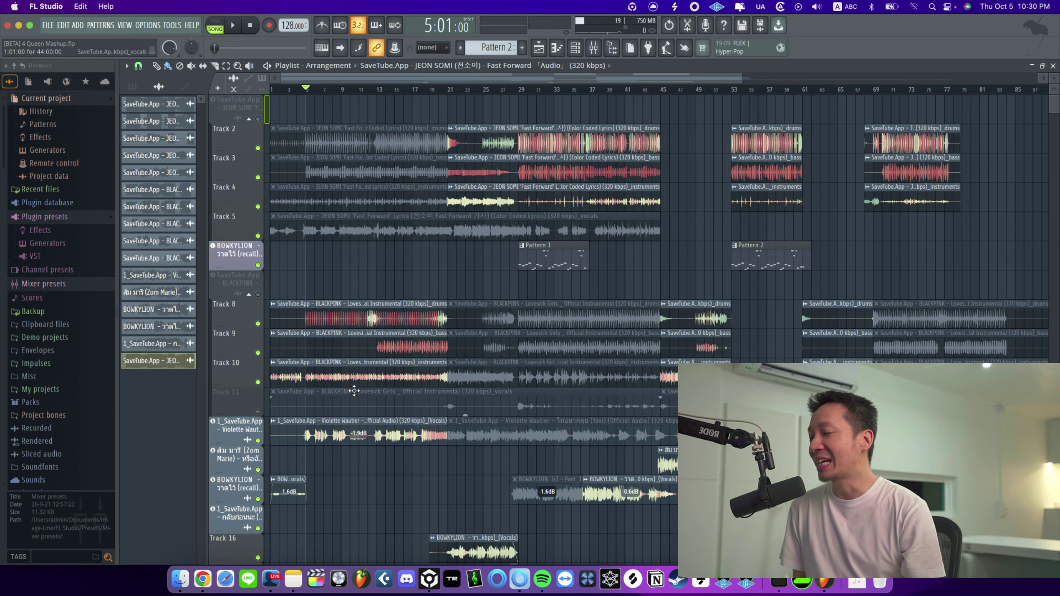
Step: Switch to rekordbox, sort the Original playlist by key and go through the songs around the key of F
{"action": "left_click", "coordinate": [430, 580]}
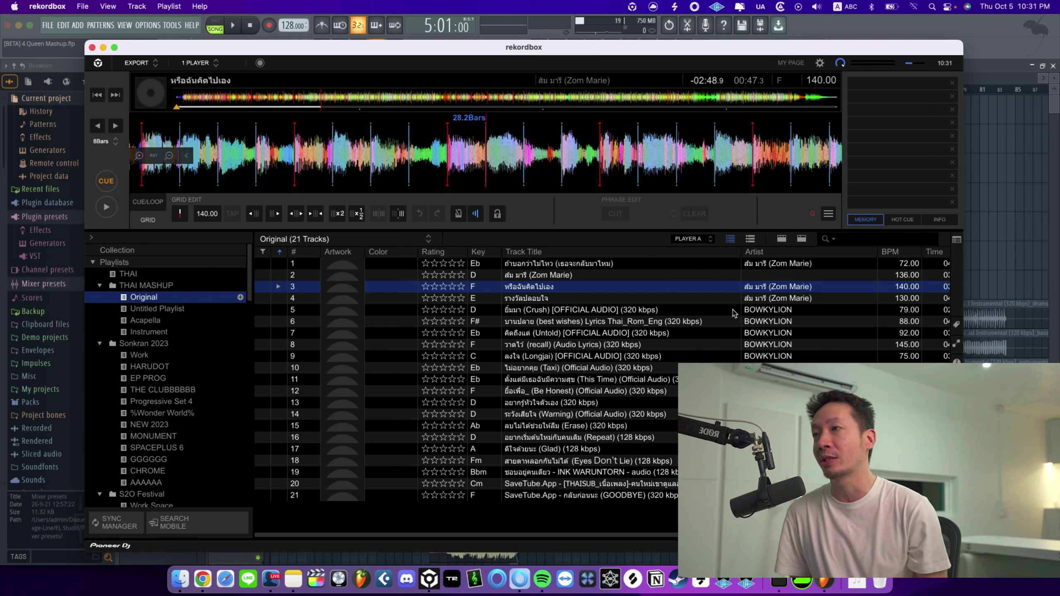
{"action": "left_click", "coordinate": [486, 251]}
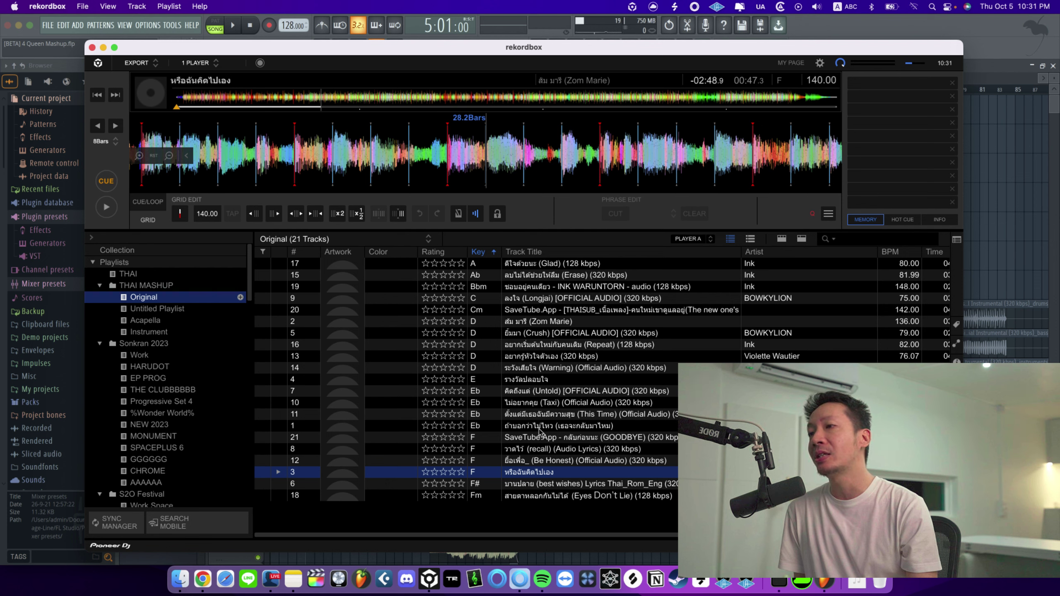
{"action": "left_click", "coordinate": [528, 438]}
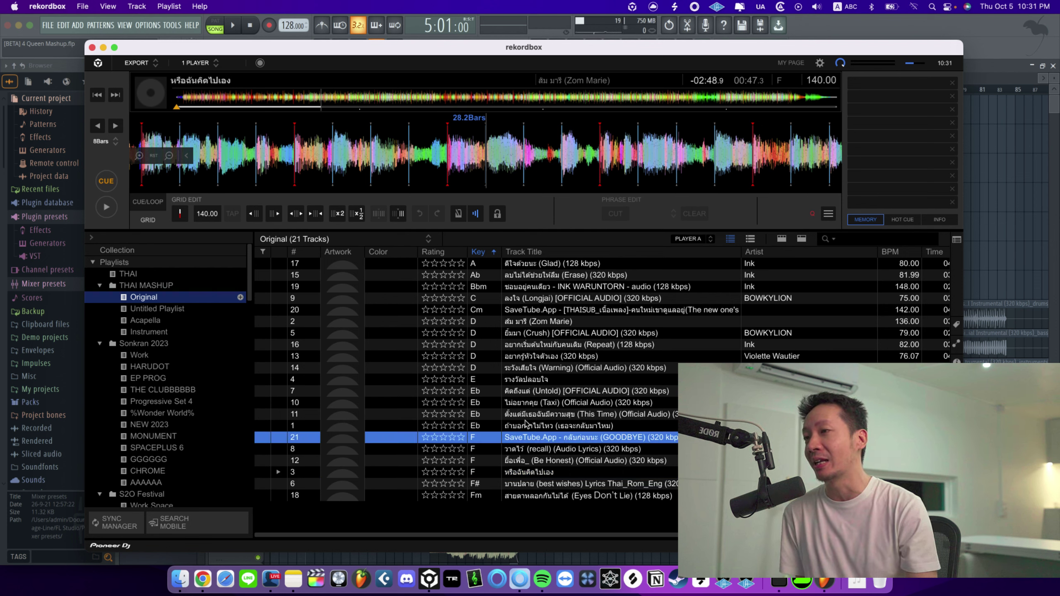
{"action": "left_click", "coordinate": [524, 424]}
{"action": "left_click", "coordinate": [521, 448]}
{"action": "left_click", "coordinate": [530, 438]}
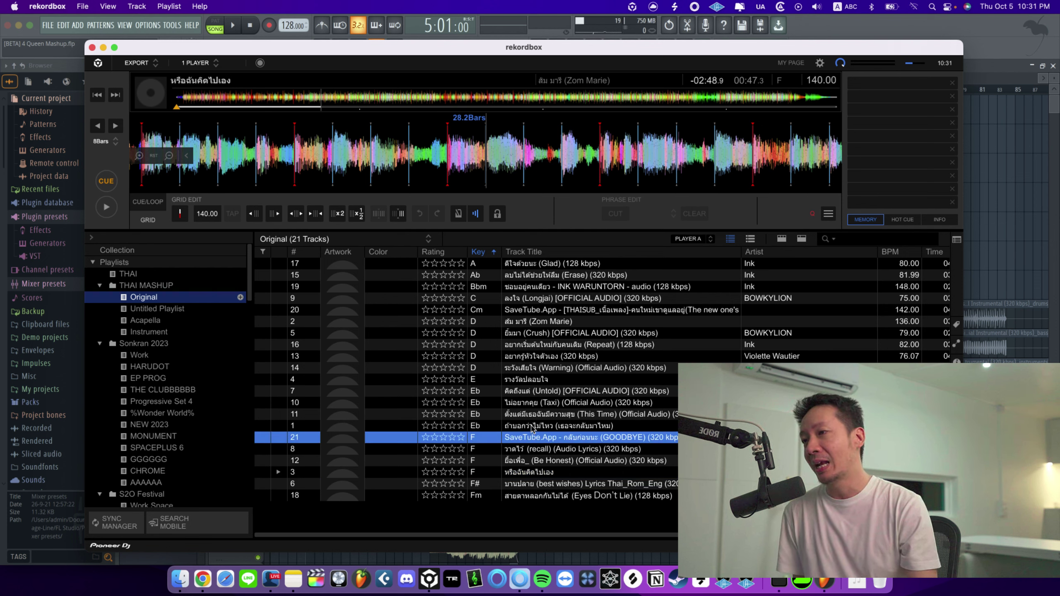
{"action": "left_click", "coordinate": [528, 452]}
{"action": "left_click", "coordinate": [524, 481]}
{"action": "left_click", "coordinate": [532, 460]}
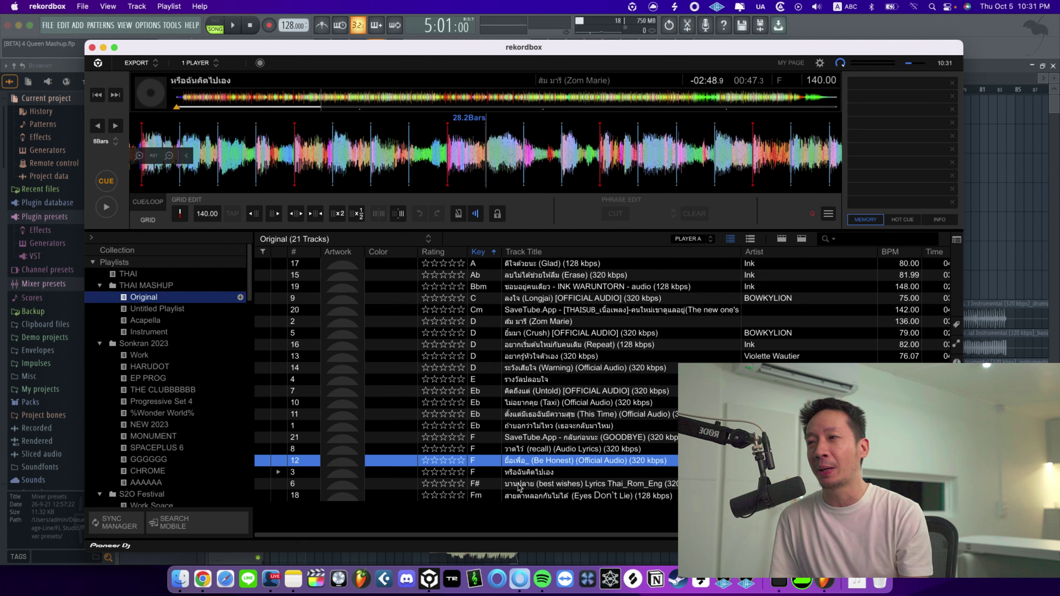
Step: Compare the keys of the Eb songs This Time and Taxi with the F song recall
{"action": "left_click", "coordinate": [542, 415]}
{"action": "left_click", "coordinate": [540, 405]}
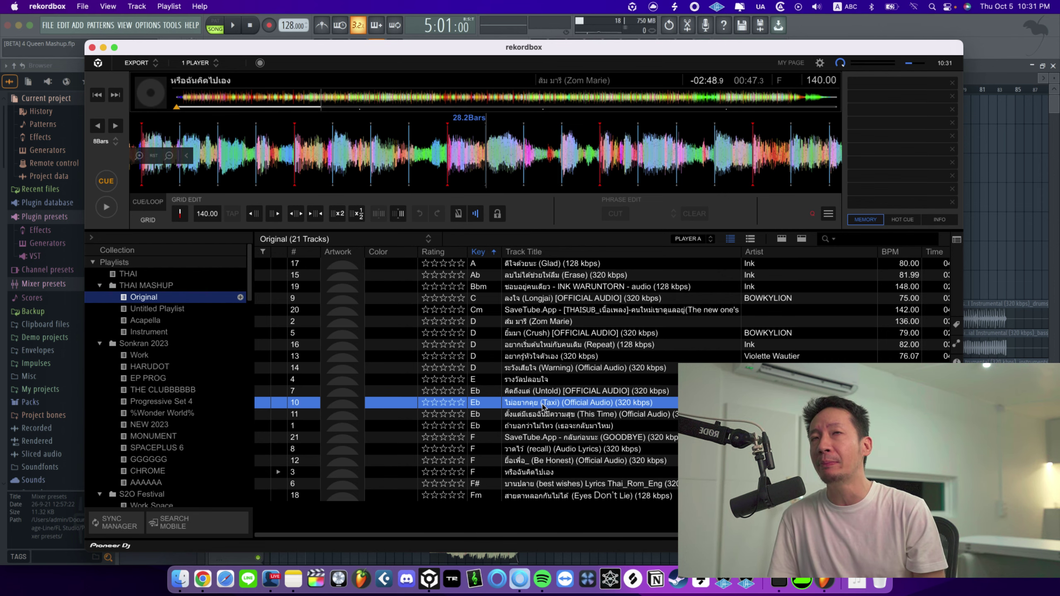
{"action": "left_click_drag", "start_coordinate": [592, 50], "coordinate": [556, 23]}
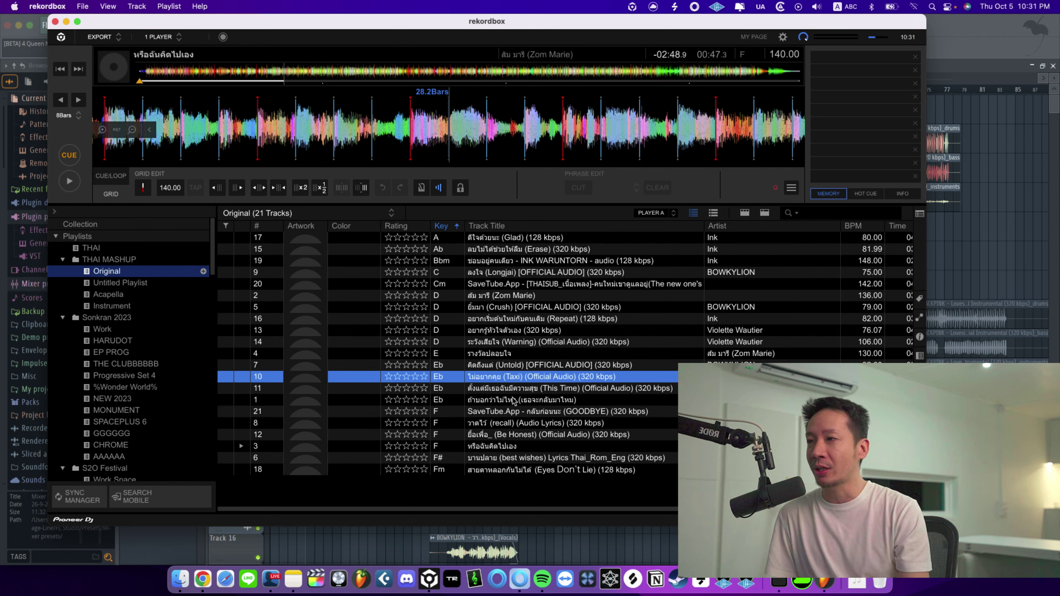
{"action": "left_click", "coordinate": [505, 423]}
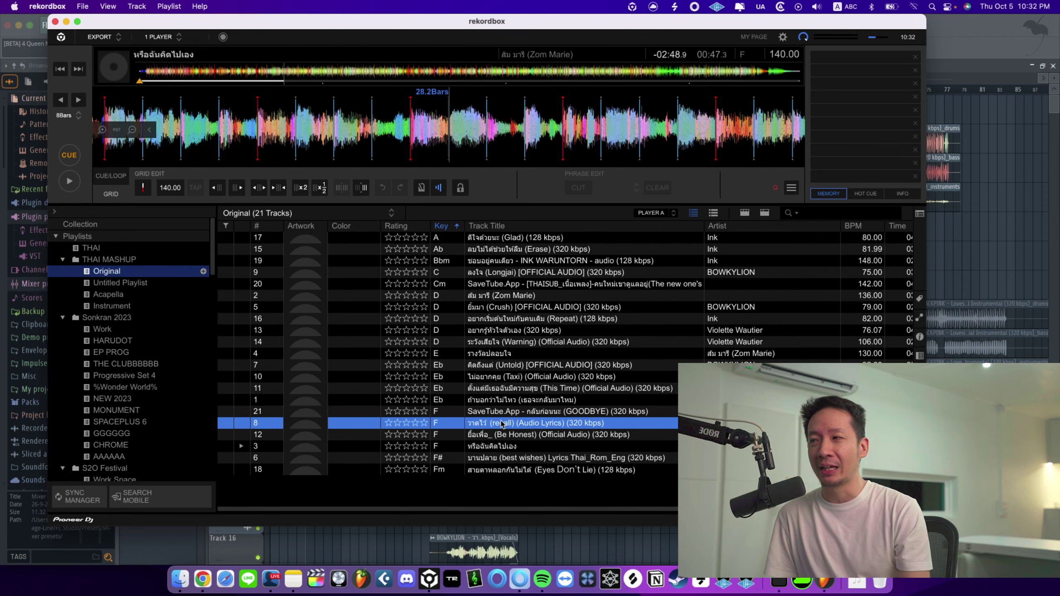
Step: Switch to Chrome and view the piano keys and notes diagram
{"action": "left_click", "coordinate": [202, 579]}
{"action": "left_click", "coordinate": [785, 27]}
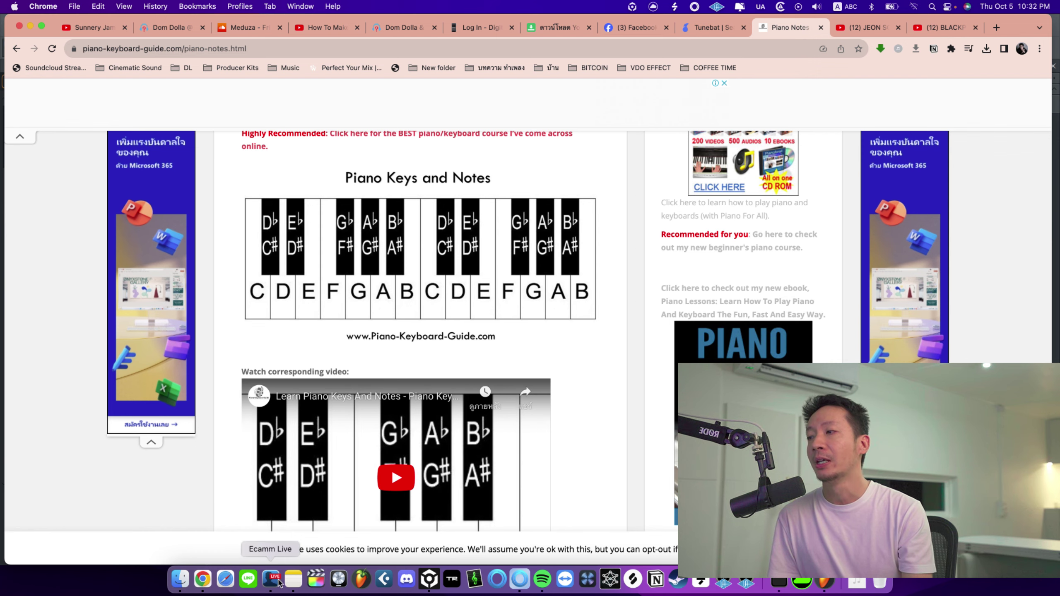
Step: Return to rekordbox and compare the key of Taxi with the songs in F, F# and Fm
{"action": "left_click", "coordinate": [429, 579]}
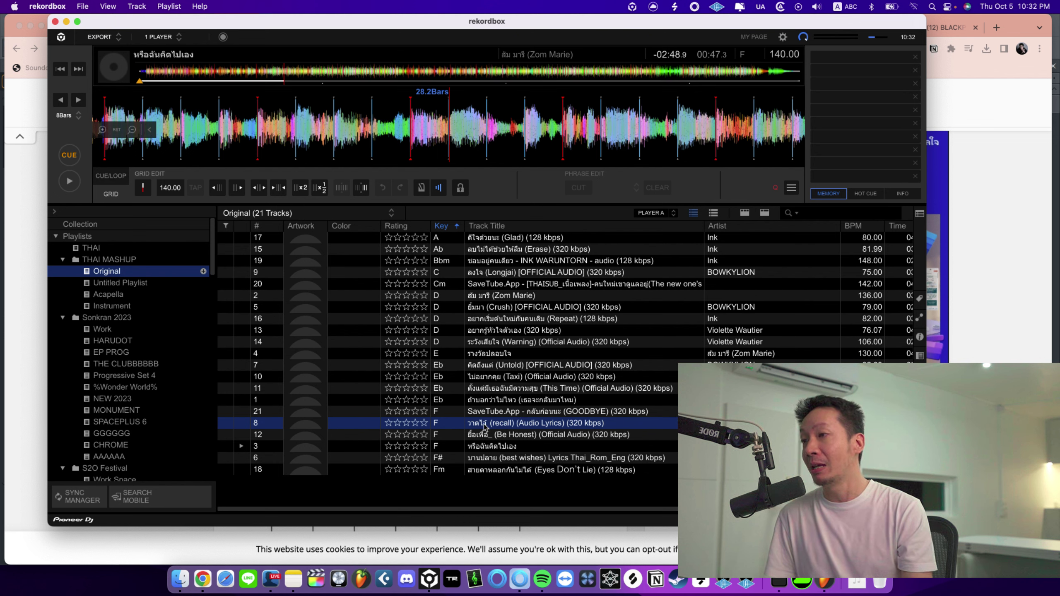
{"action": "left_click", "coordinate": [516, 377]}
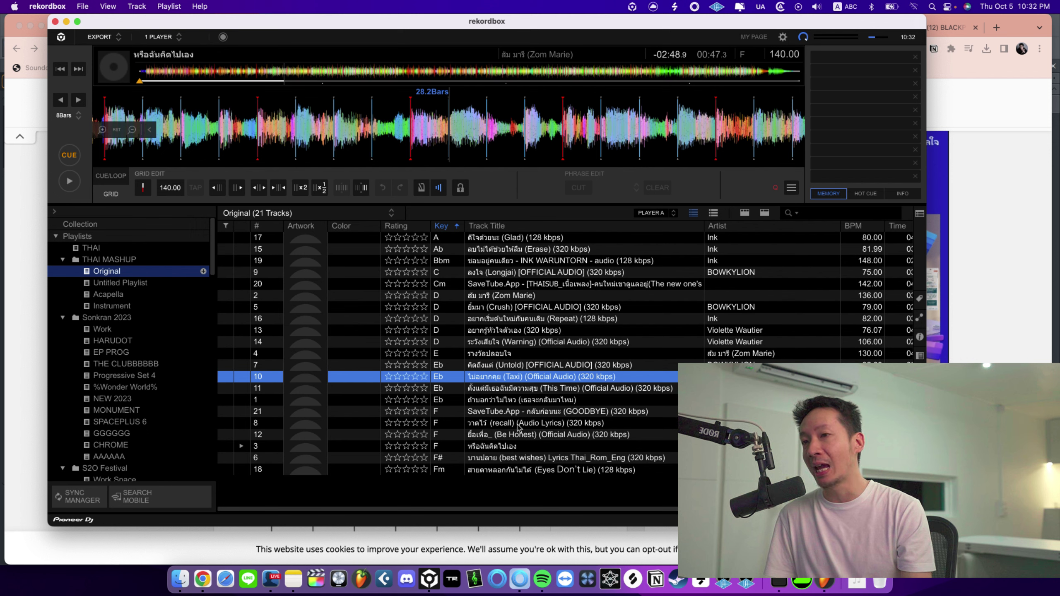
{"action": "left_click", "coordinate": [499, 447]}
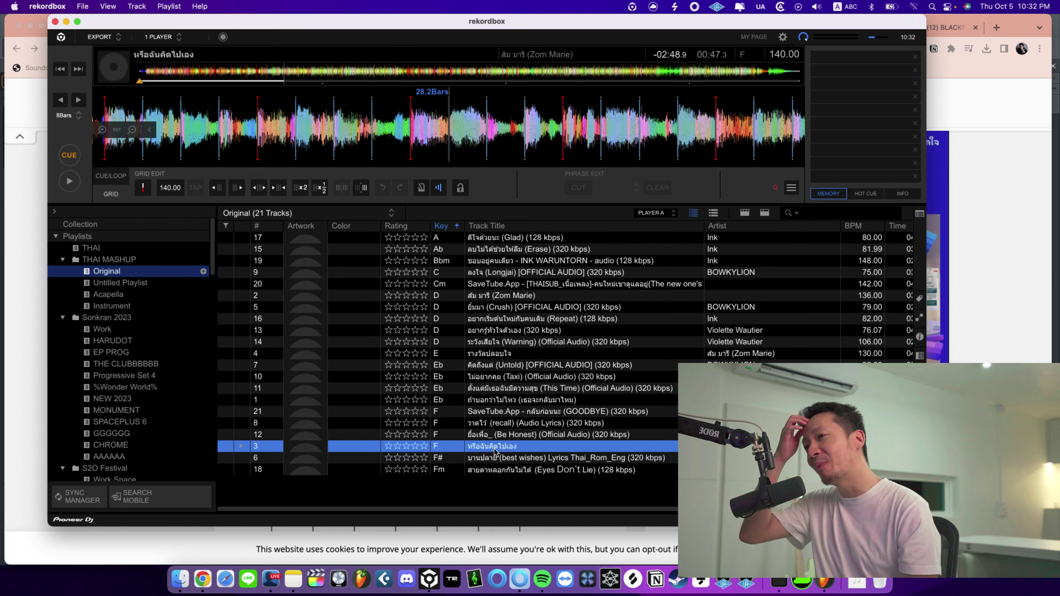
{"action": "left_click", "coordinate": [494, 448]}
{"action": "left_click", "coordinate": [495, 435]}
{"action": "left_click", "coordinate": [496, 445]}
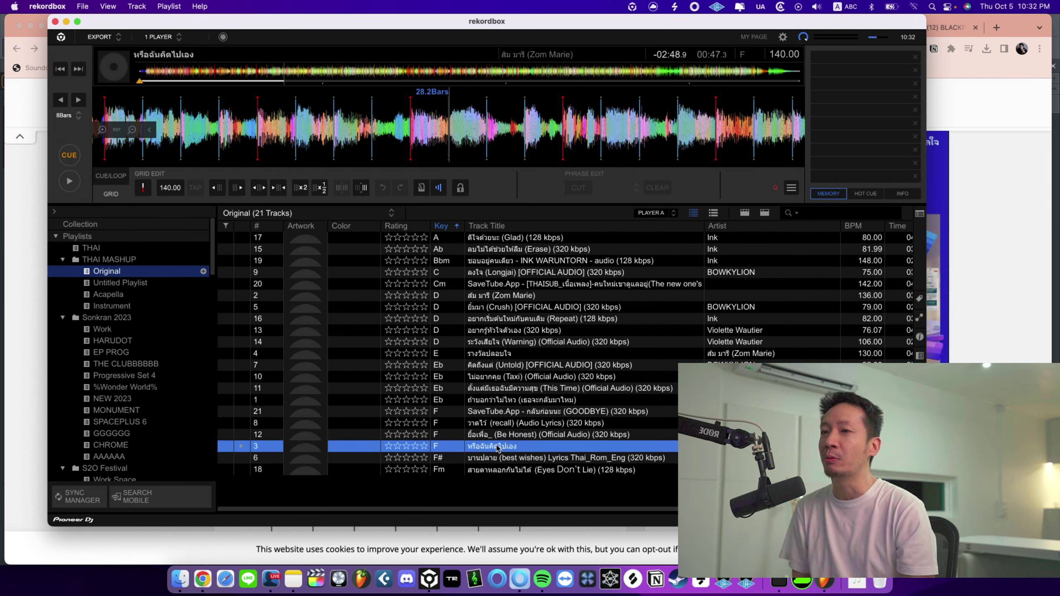
{"action": "left_click", "coordinate": [499, 469]}
{"action": "left_click", "coordinate": [507, 459]}
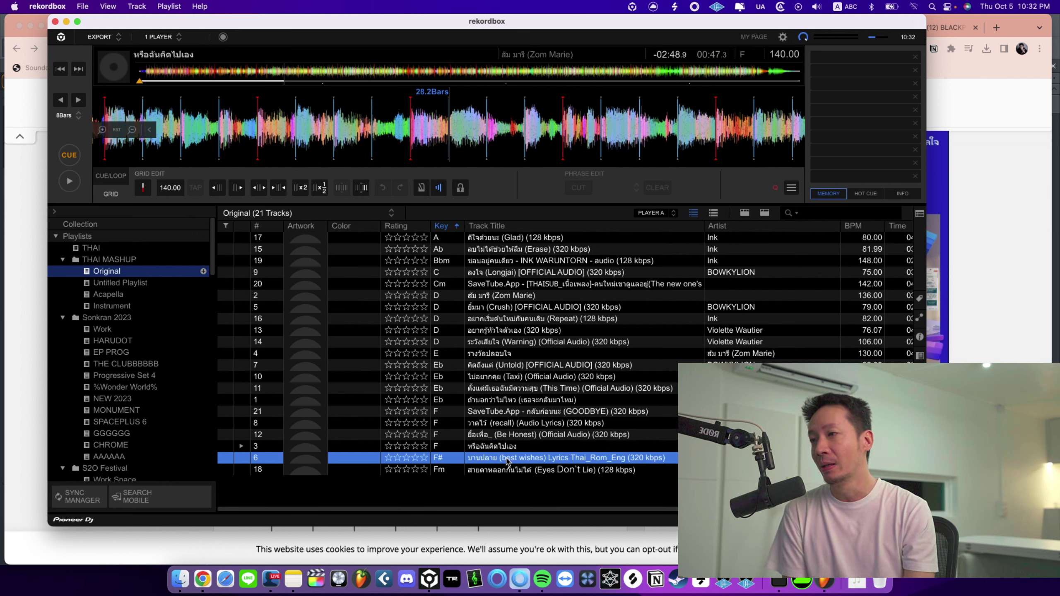
{"action": "left_click", "coordinate": [498, 447]}
{"action": "left_click", "coordinate": [501, 413]}
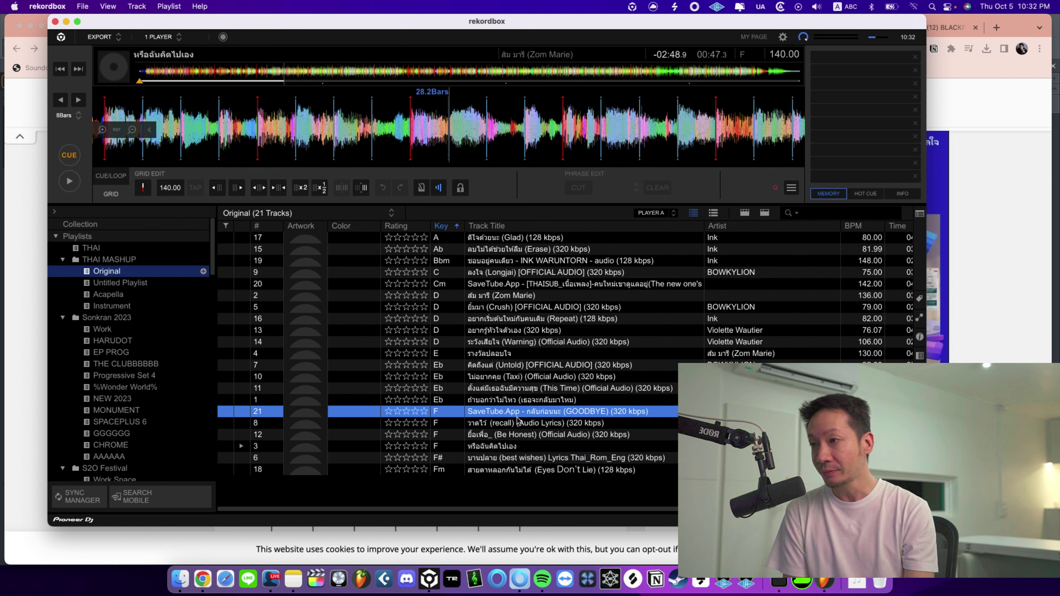
Step: Compare the keys of the F songs recall and GOODBYE with the Eb songs This Time and Taxi
{"action": "left_click", "coordinate": [490, 425]}
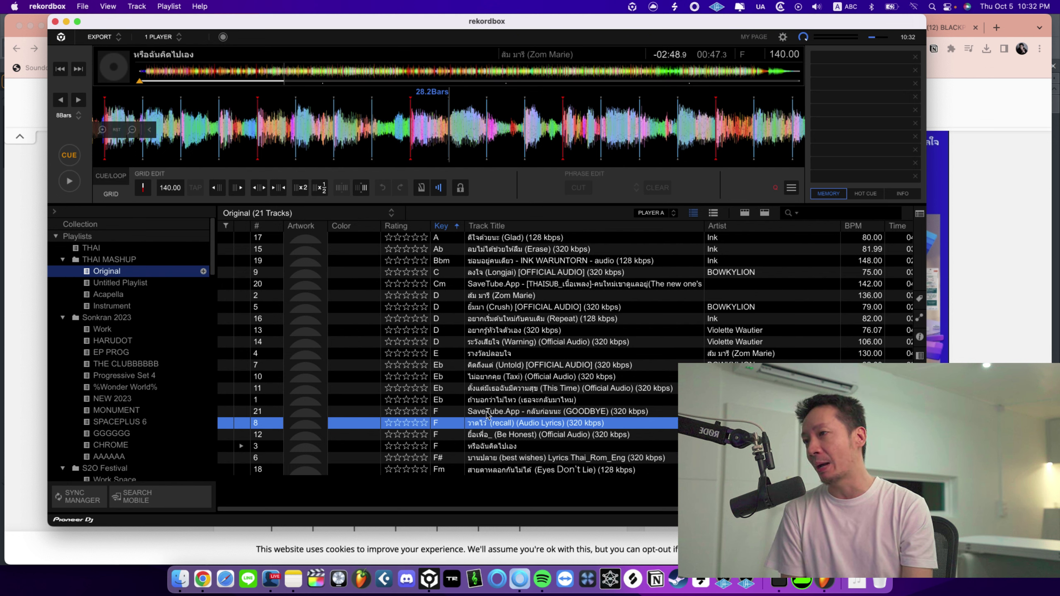
{"action": "left_click", "coordinate": [589, 411]}
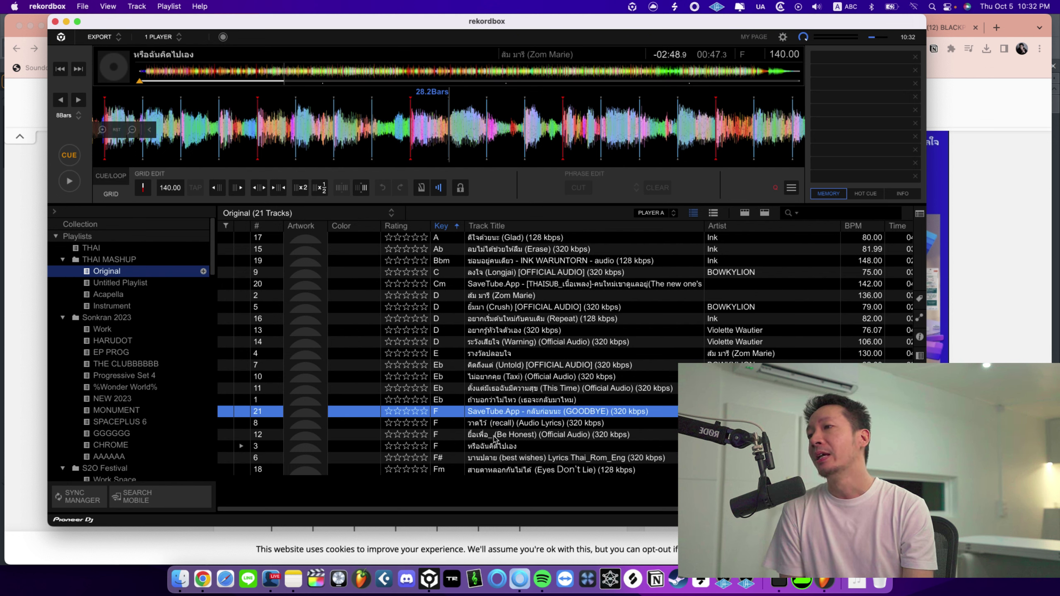
{"action": "left_click", "coordinate": [493, 448]}
{"action": "left_click", "coordinate": [499, 426]}
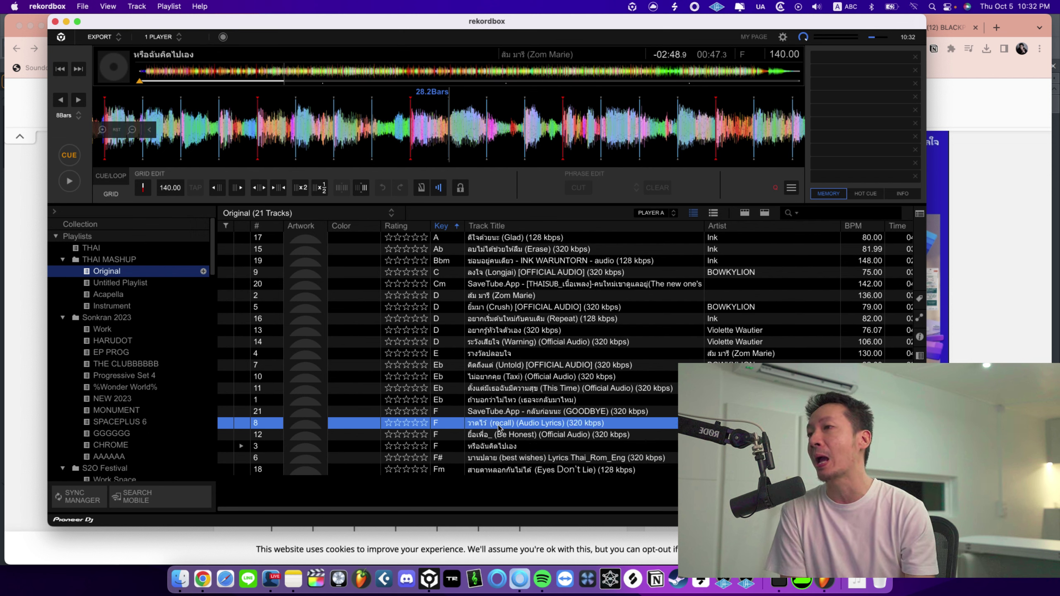
{"action": "left_click", "coordinate": [502, 390]}
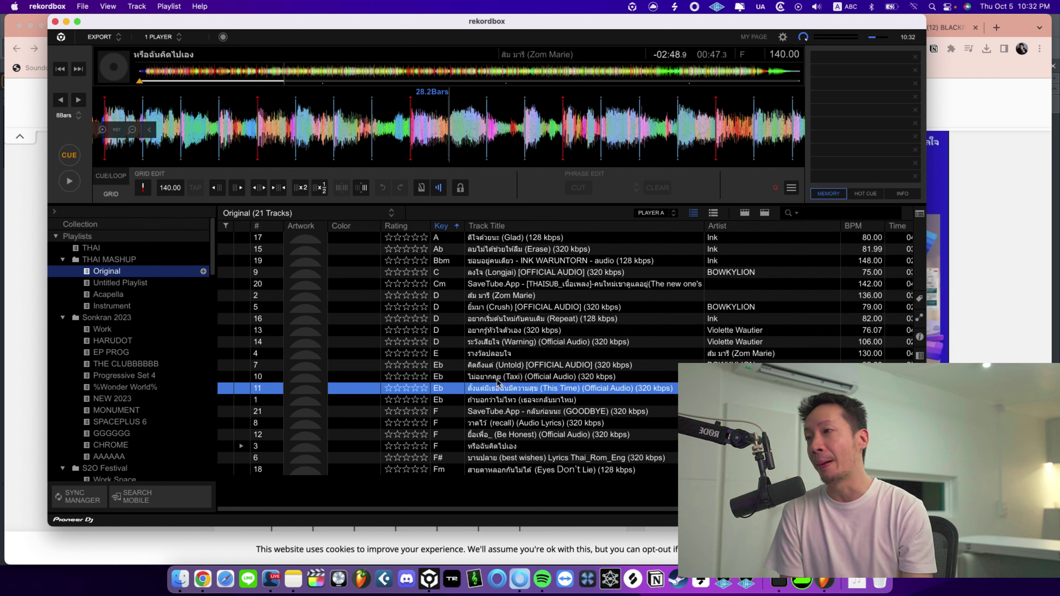
{"action": "left_click", "coordinate": [501, 378]}
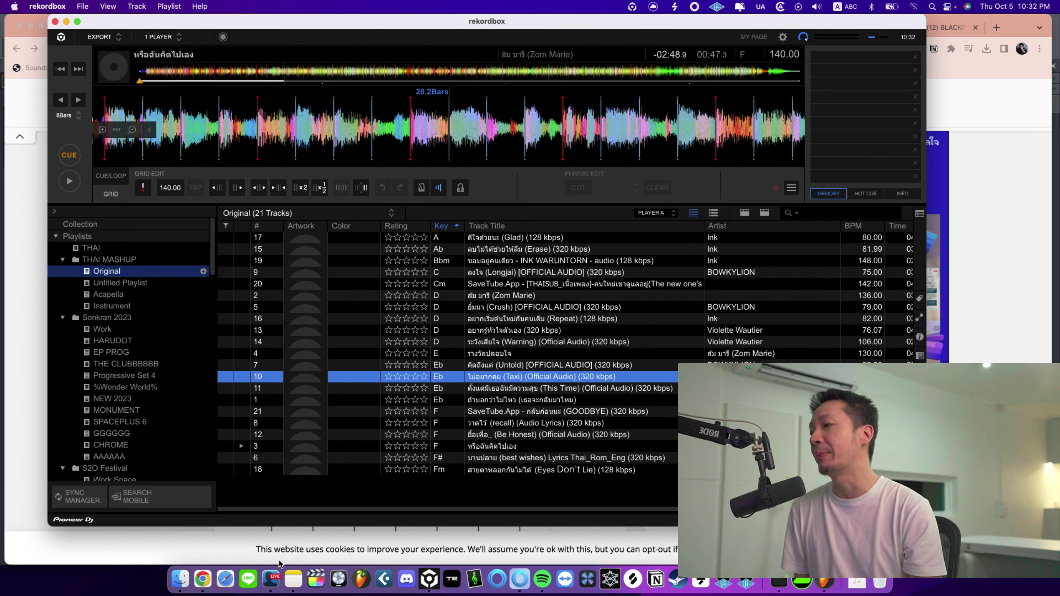
Step: Switch to FL Studio and play the mashup's intro with the recall vocal from bar 1
{"action": "left_click", "coordinate": [826, 579]}
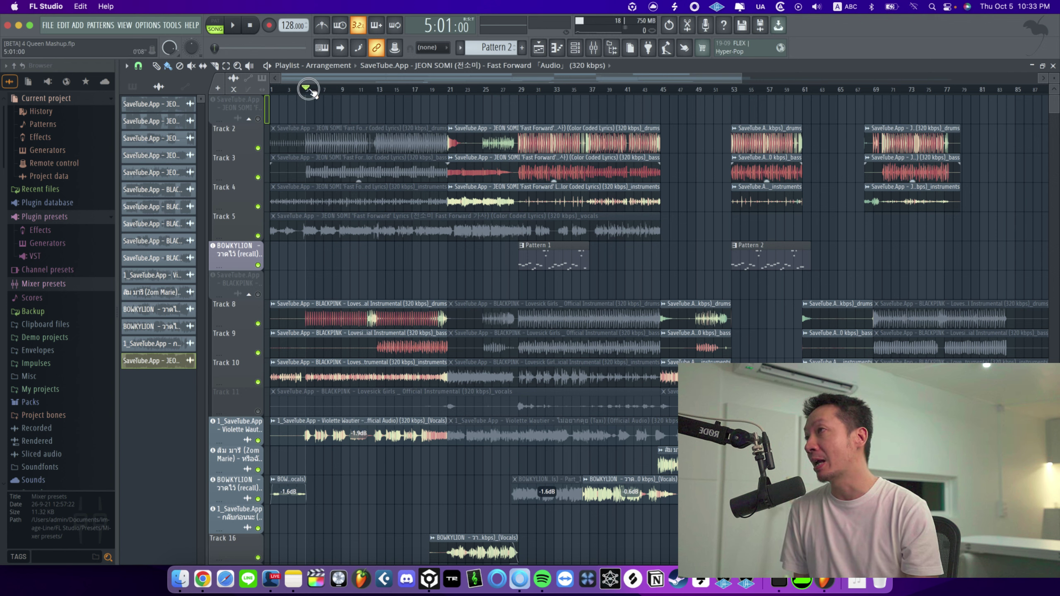
{"action": "left_click_drag", "start_coordinate": [305, 89], "coordinate": [274, 91]}
{"action": "key", "text": "space"}
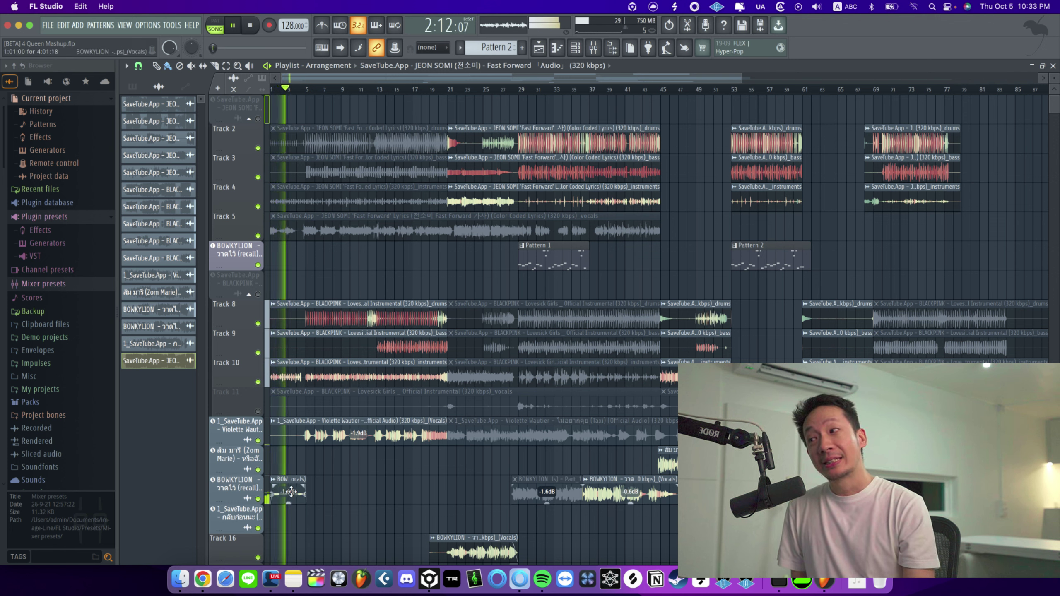
{"action": "key", "text": "space"}
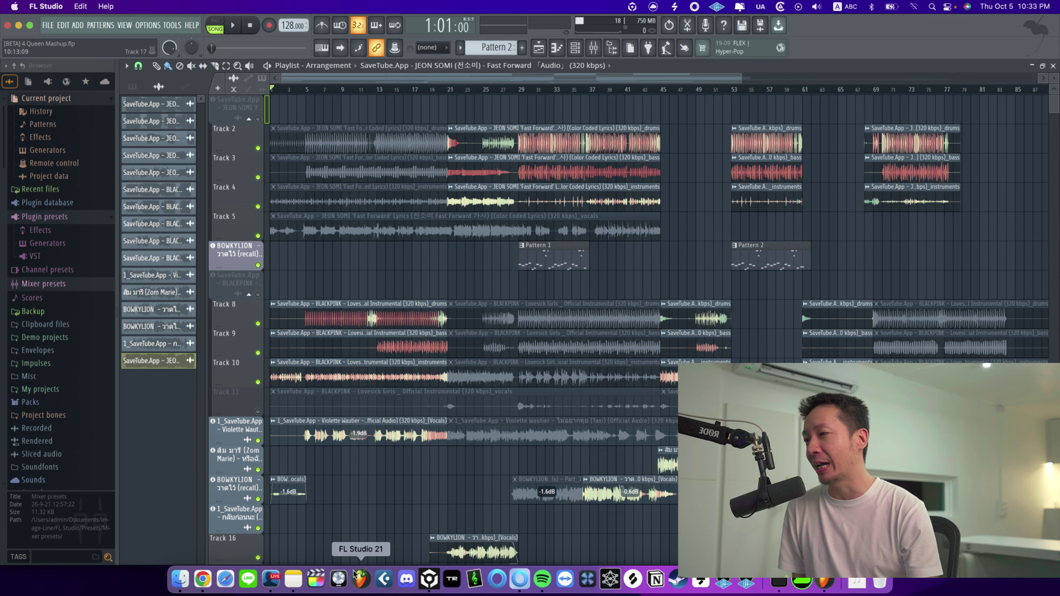
Step: Return to rekordbox, load the song recall and listen to its closing section
{"action": "left_click", "coordinate": [430, 579]}
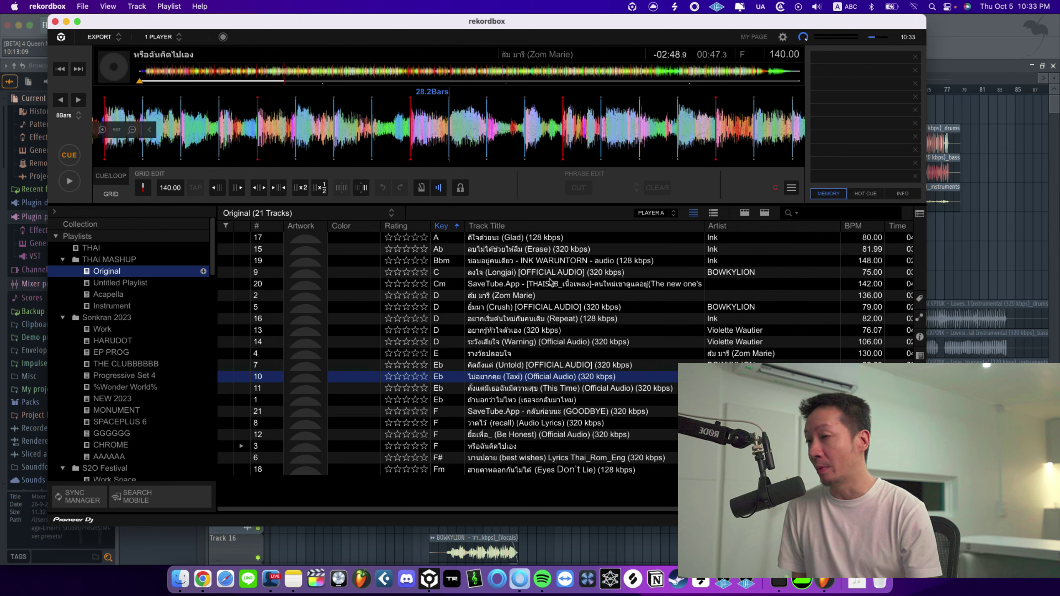
{"action": "double_click", "coordinate": [500, 424]}
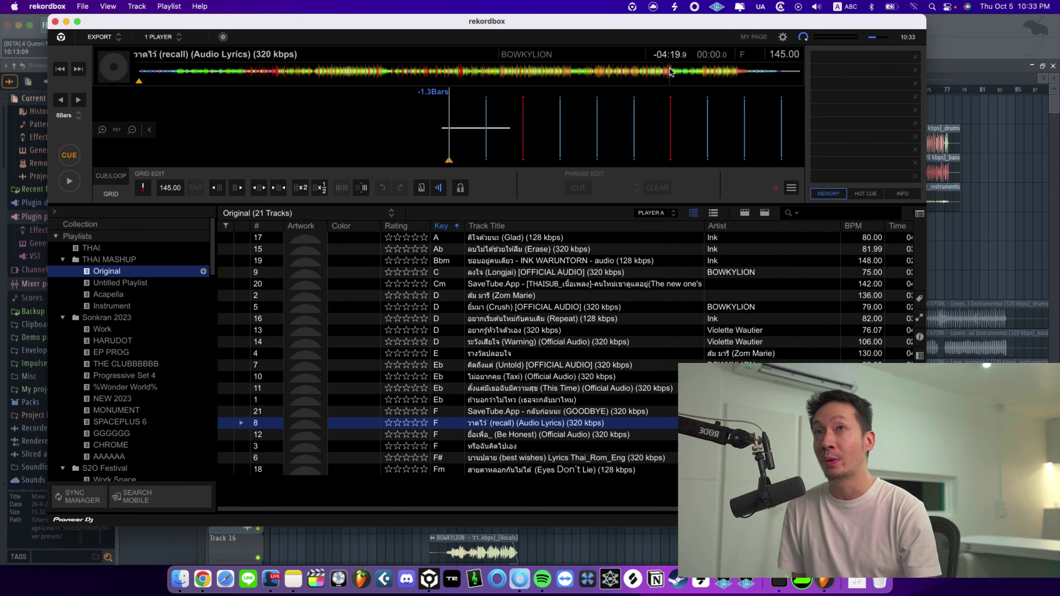
{"action": "left_click", "coordinate": [694, 73]}
{"action": "key", "text": "space"}
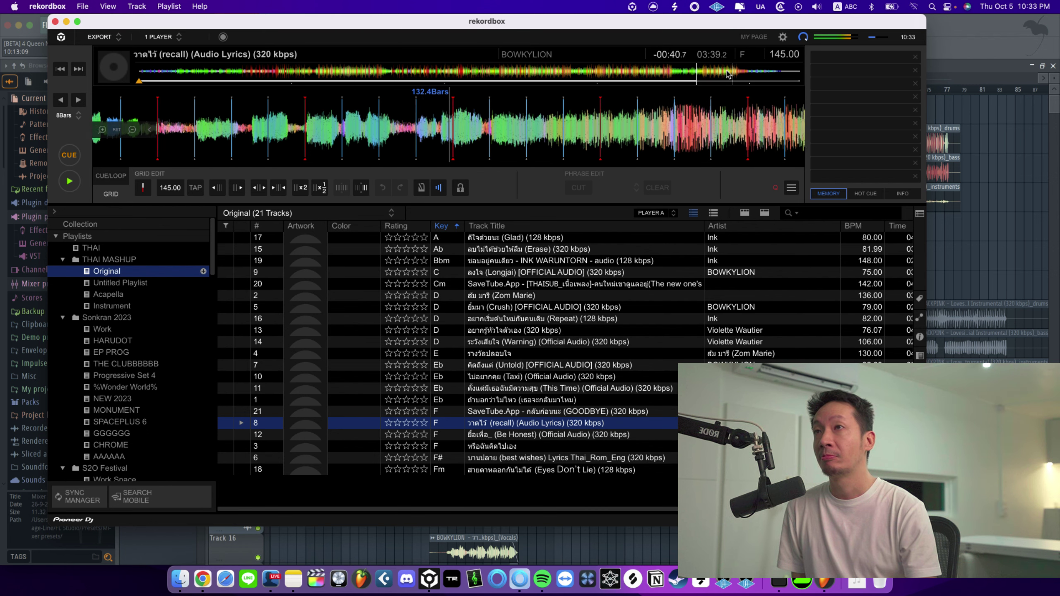
{"action": "left_click", "coordinate": [737, 71]}
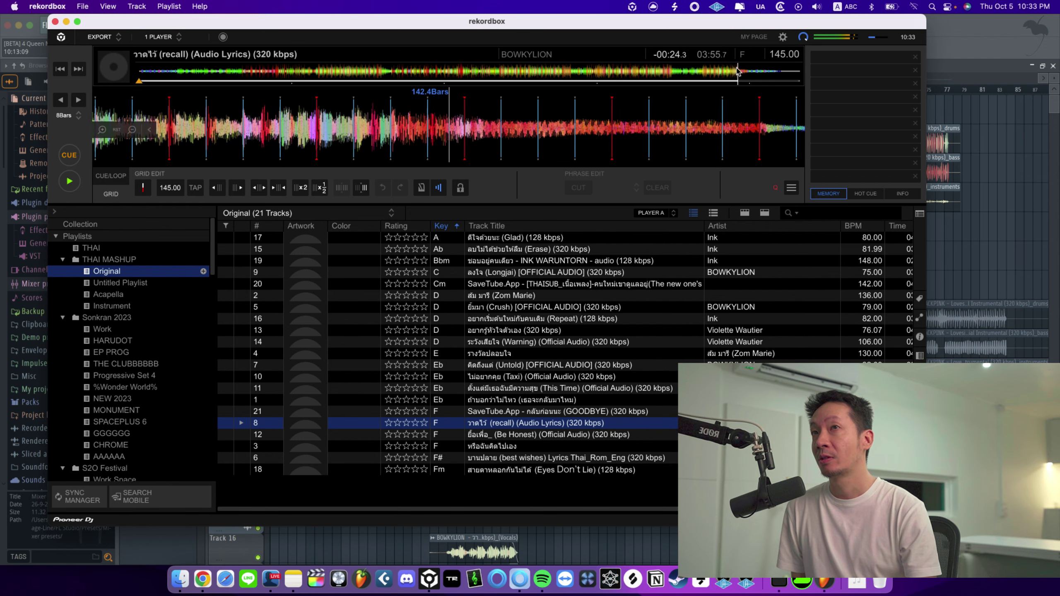
{"action": "left_click", "coordinate": [120, 177]}
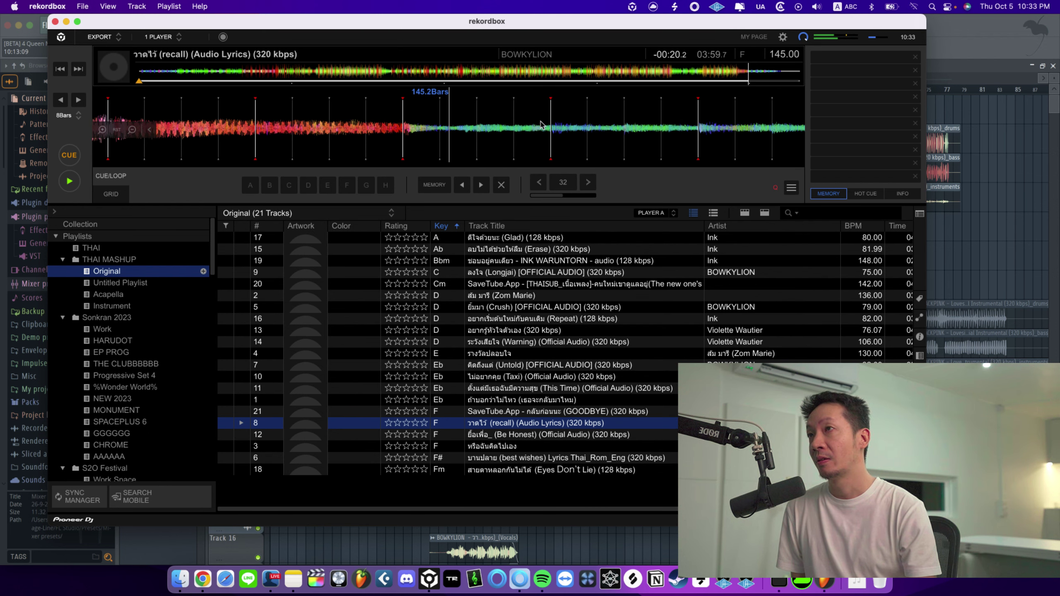
{"action": "key", "text": "space"}
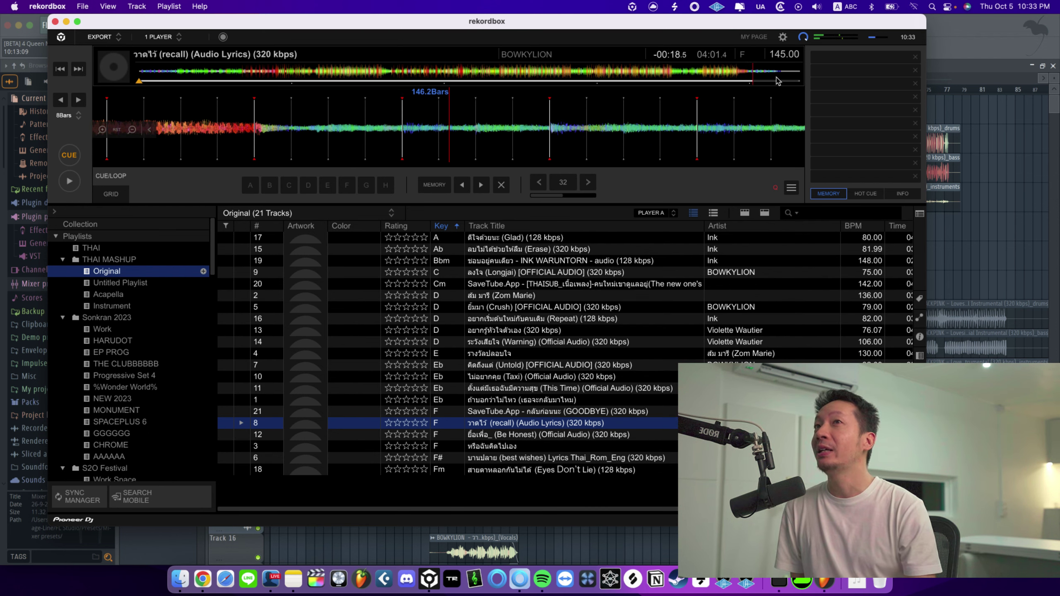
Step: Switch to FL Studio, play the mashup from bar 1 through the Taxi vocal section, and mute Track 16 before stopping playback
{"action": "left_click", "coordinate": [823, 581]}
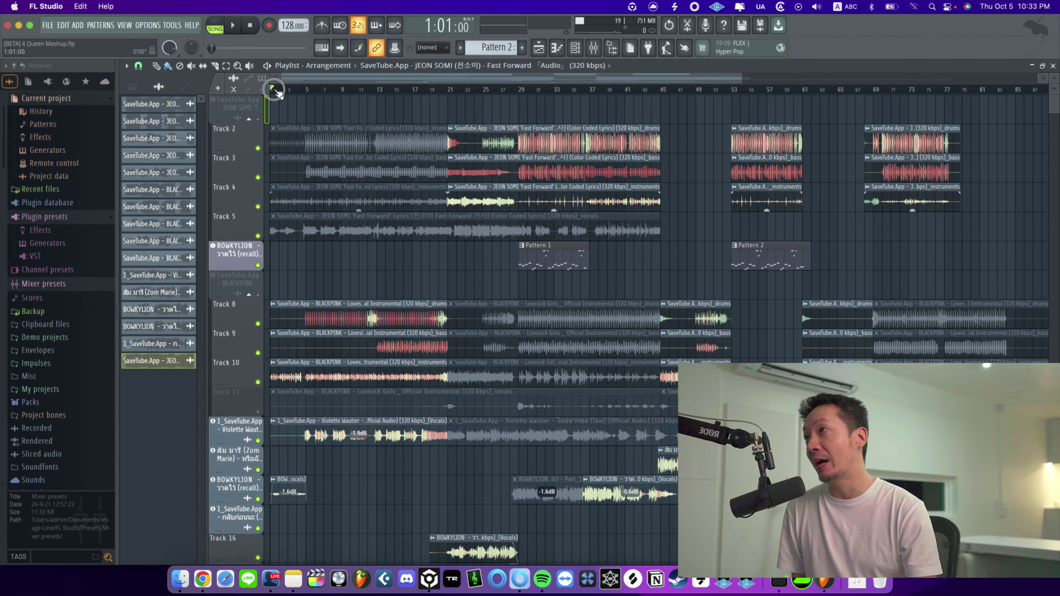
{"action": "key", "text": "space"}
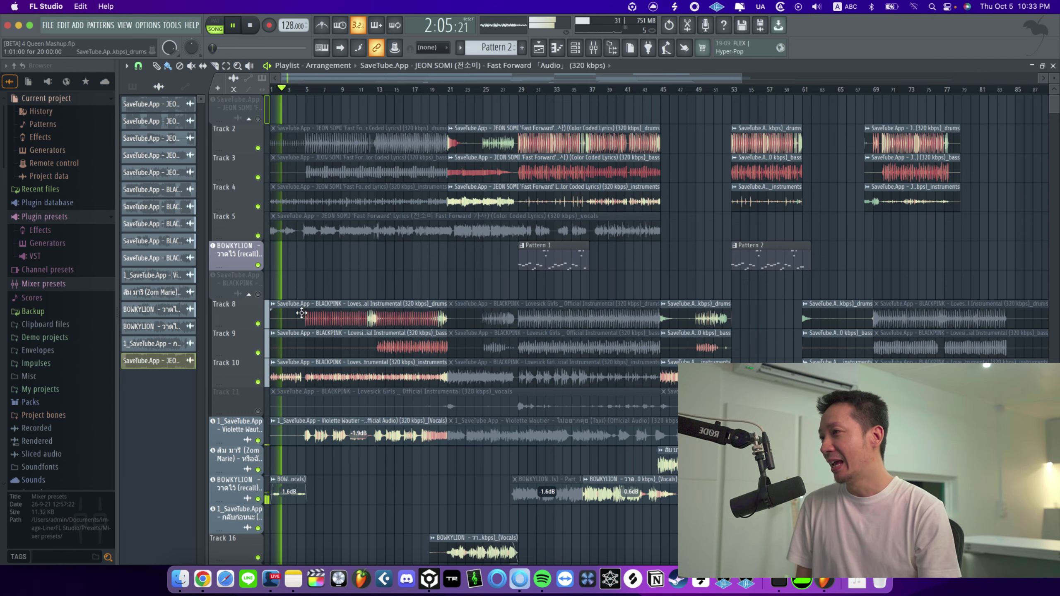
{"action": "scroll", "coordinate": [309, 326], "scroll_direction": "up", "scroll_amount": 5}
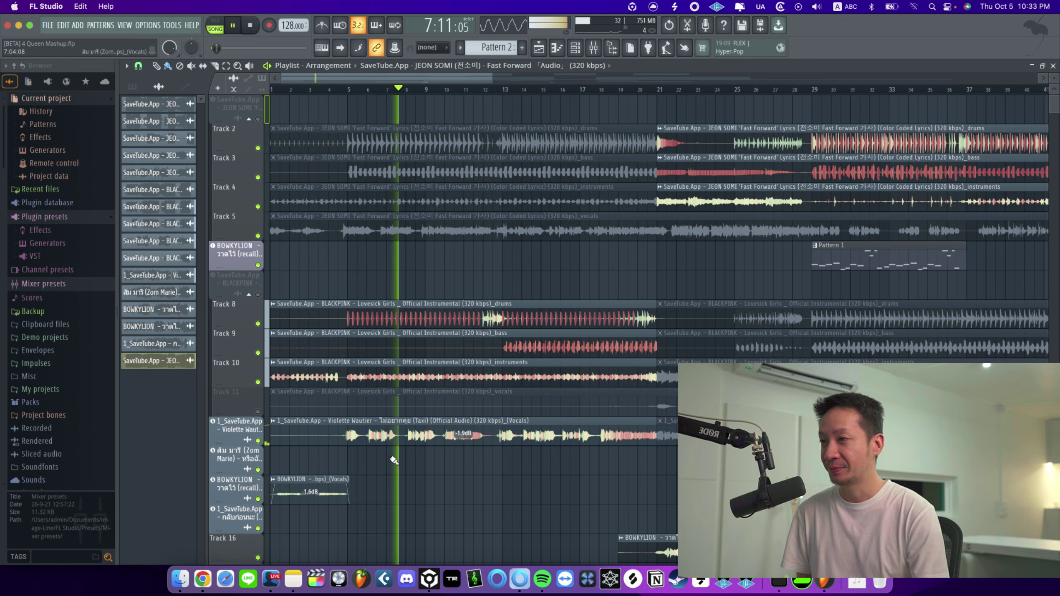
{"action": "scroll", "coordinate": [393, 460], "scroll_direction": "down", "scroll_amount": 2}
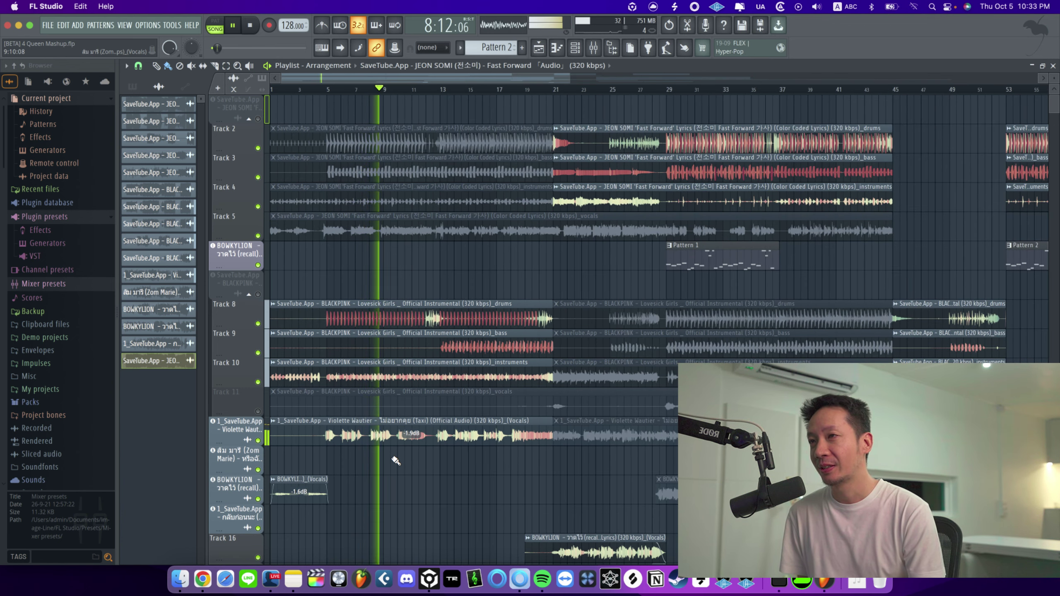
{"action": "scroll", "coordinate": [466, 457], "scroll_direction": "down", "scroll_amount": 1}
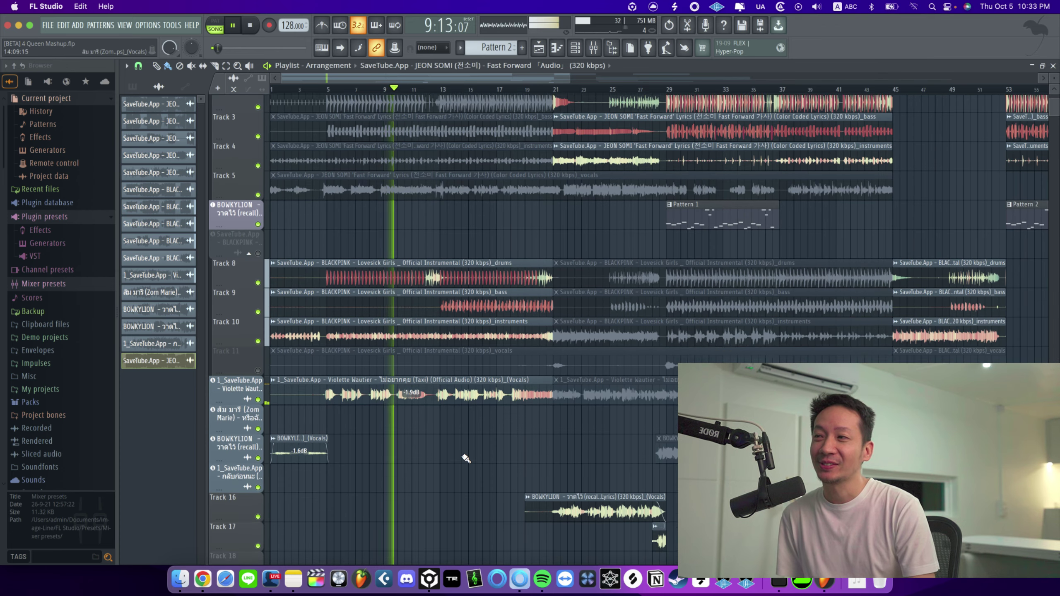
{"action": "scroll", "coordinate": [466, 458], "scroll_direction": "down", "scroll_amount": 1}
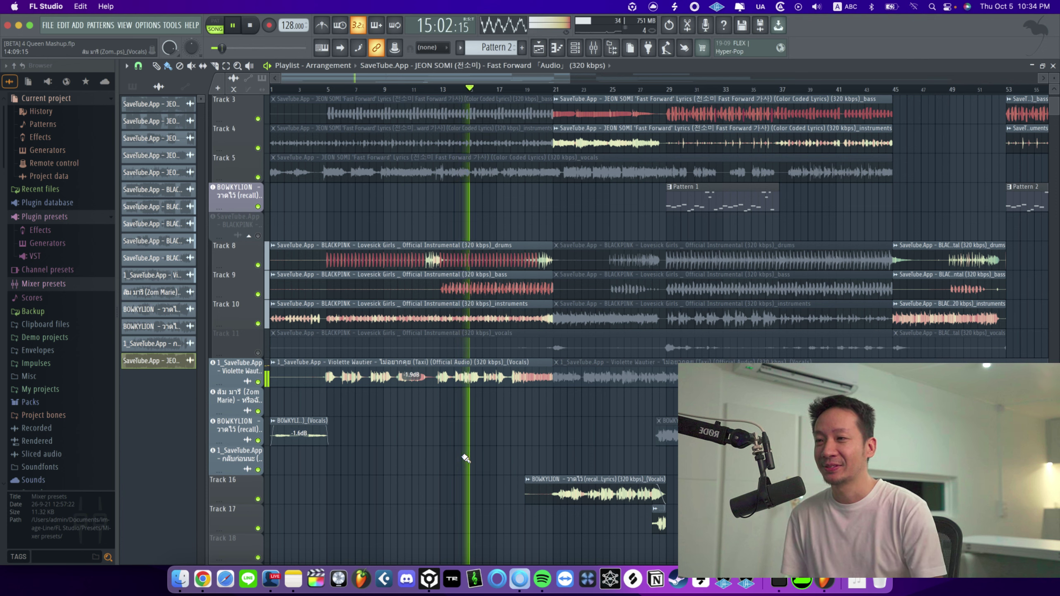
{"action": "left_click", "coordinate": [258, 499]}
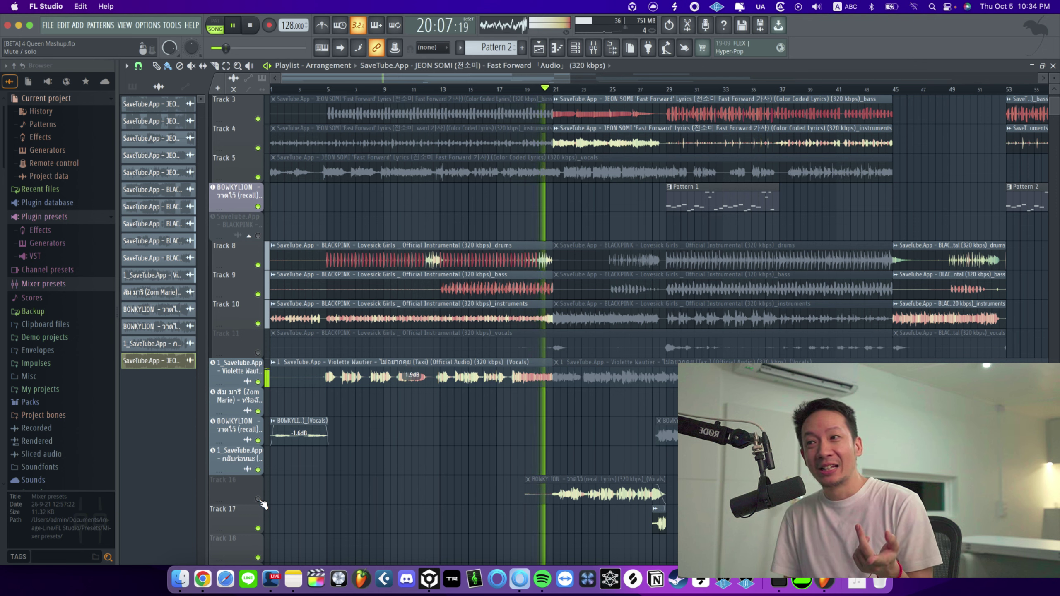
{"action": "key", "text": "space"}
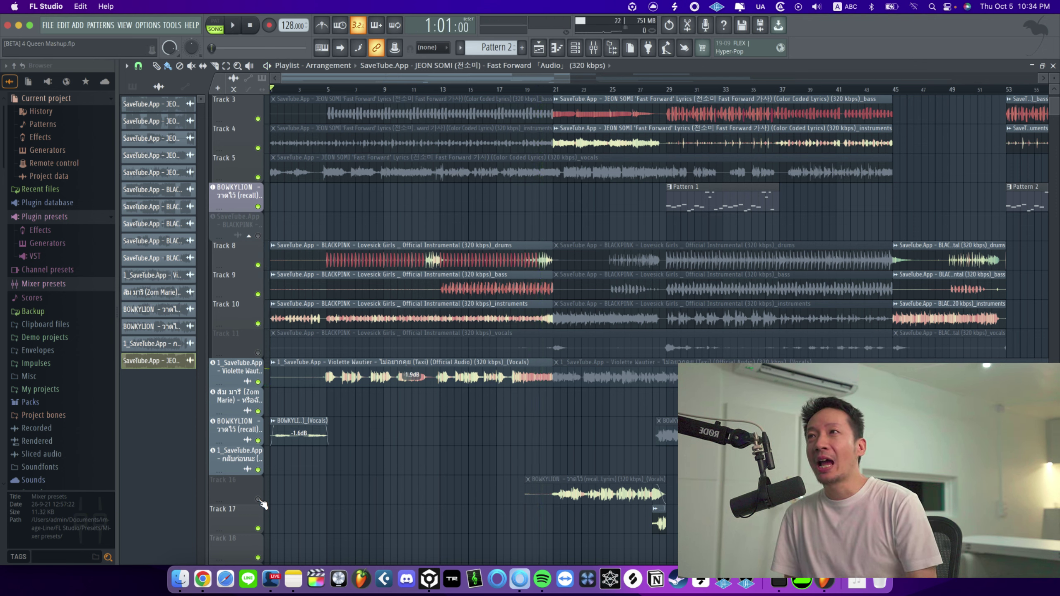
Step: Place the playhead at bar 20 and check the pitch shift in the Taxi vocal clip's settings
{"action": "left_click", "coordinate": [541, 89]}
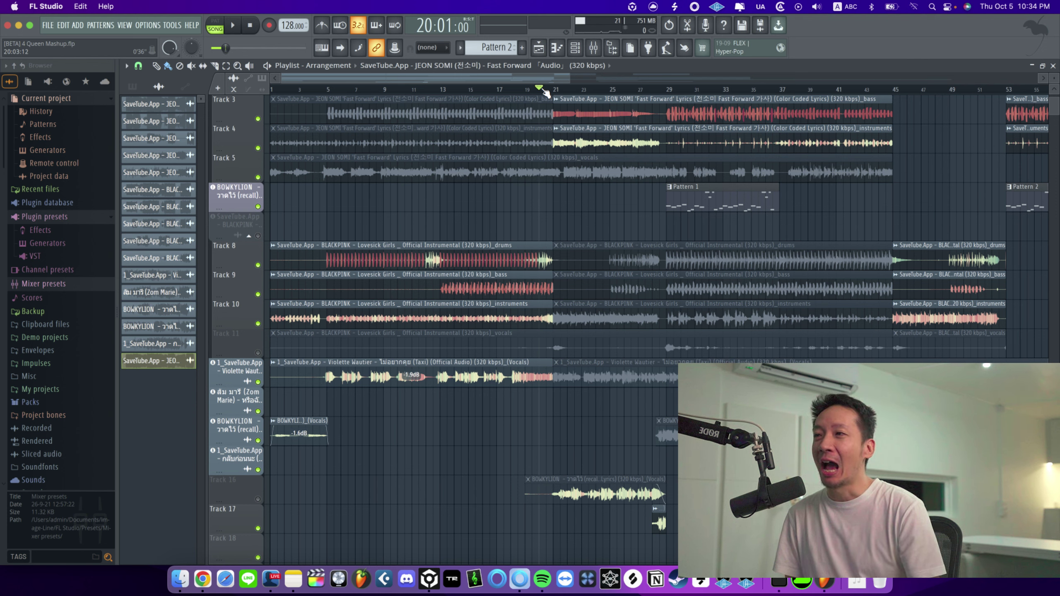
{"action": "double_click", "coordinate": [454, 373]}
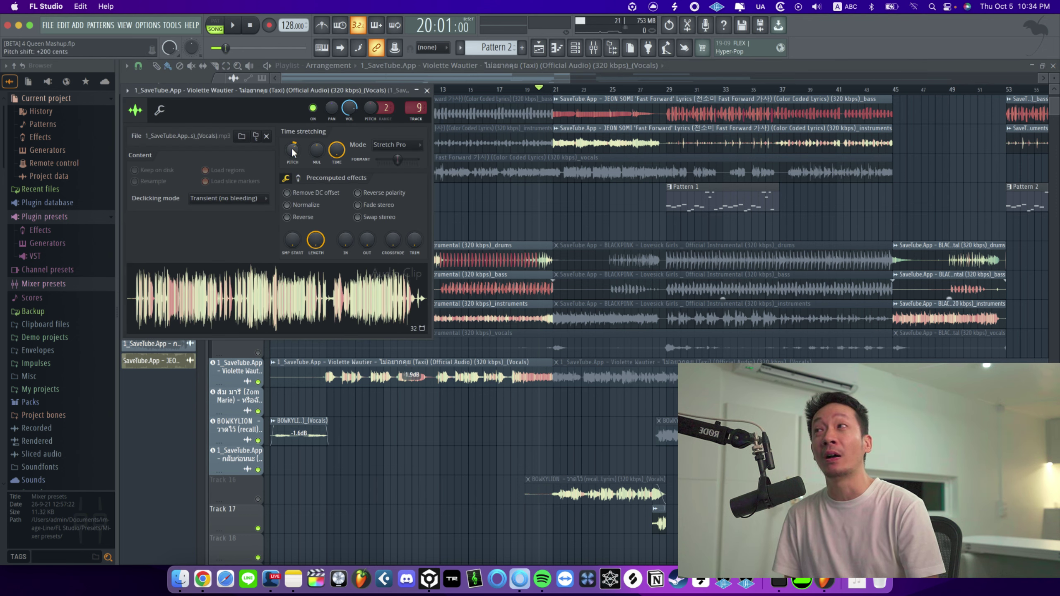
{"action": "left_click", "coordinate": [427, 90]}
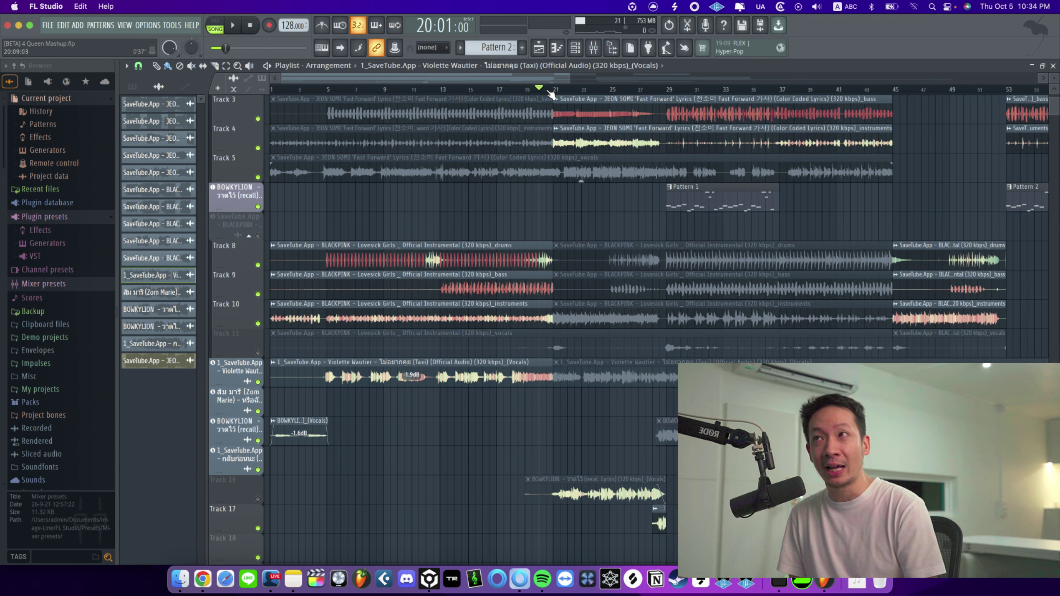
Step: Isolate the Fast Forward drums, bass and instruments on Tracks 2 to 4 and play them from bar 21
{"action": "left_click_drag", "start_coordinate": [547, 90], "coordinate": [551, 91]}
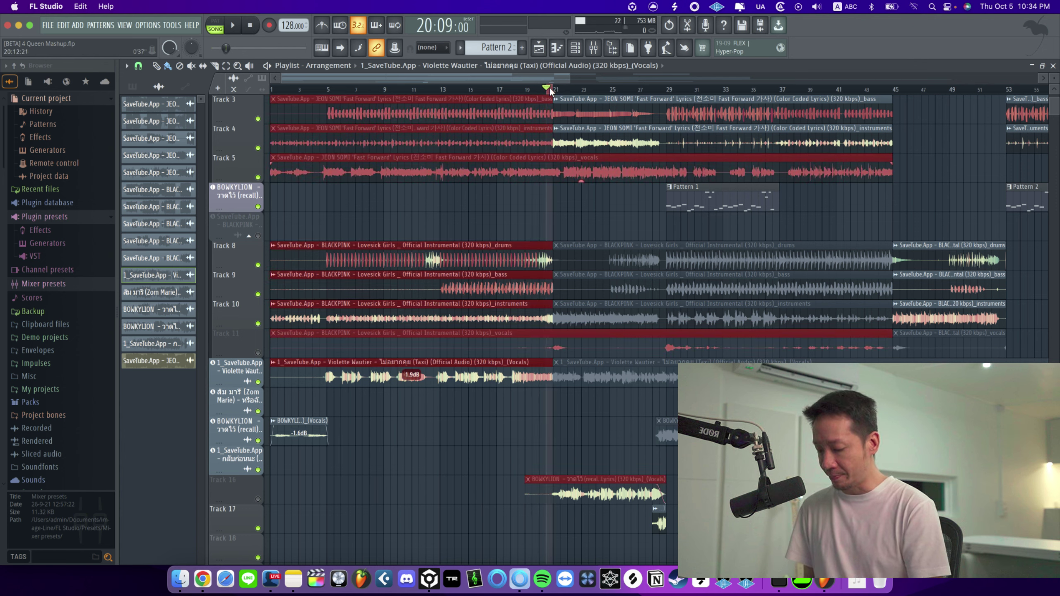
{"action": "left_click", "coordinate": [549, 91]}
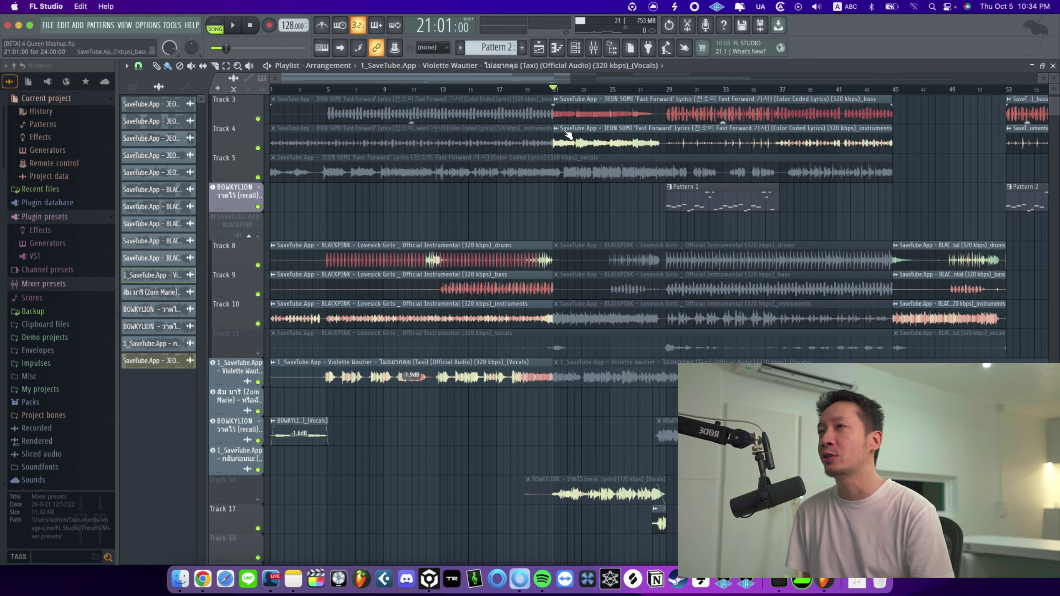
{"action": "scroll", "coordinate": [538, 167], "scroll_direction": "up", "scroll_amount": 2}
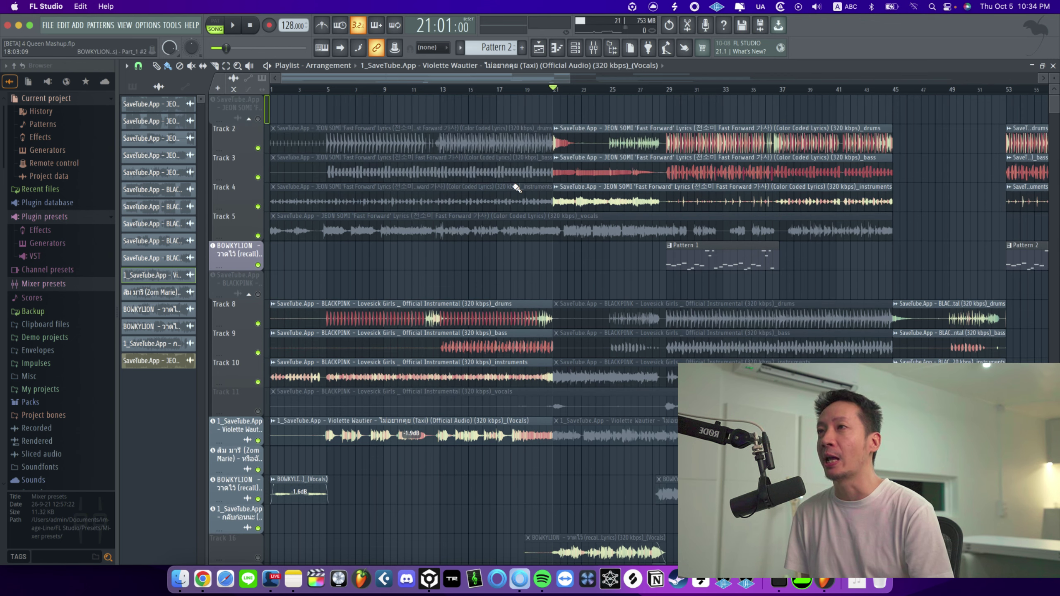
{"action": "right_click", "coordinate": [257, 148]}
{"action": "left_click", "coordinate": [258, 177]}
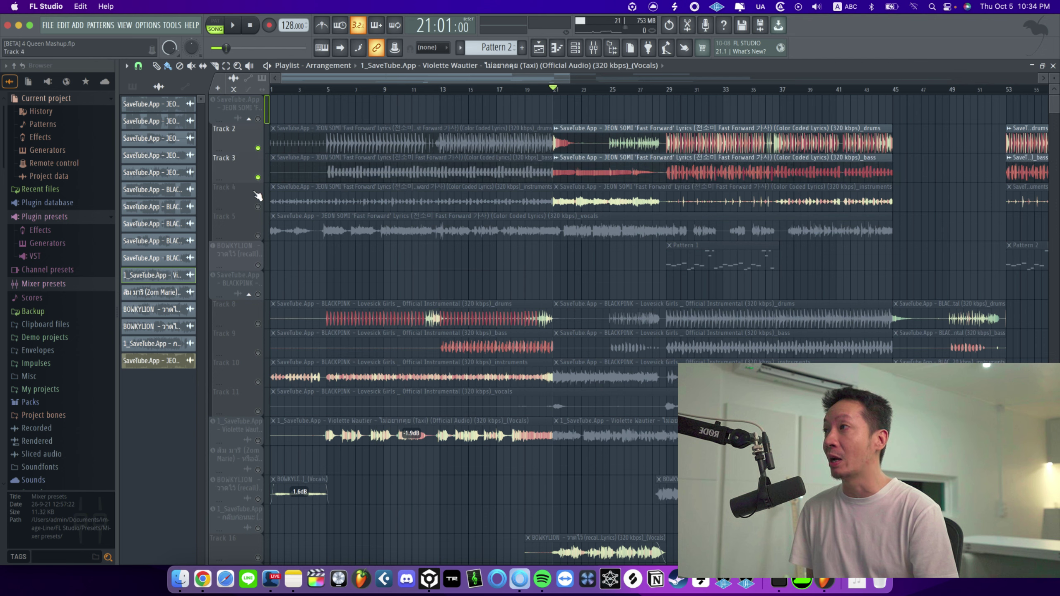
{"action": "left_click", "coordinate": [258, 206]}
{"action": "key", "text": "space"}
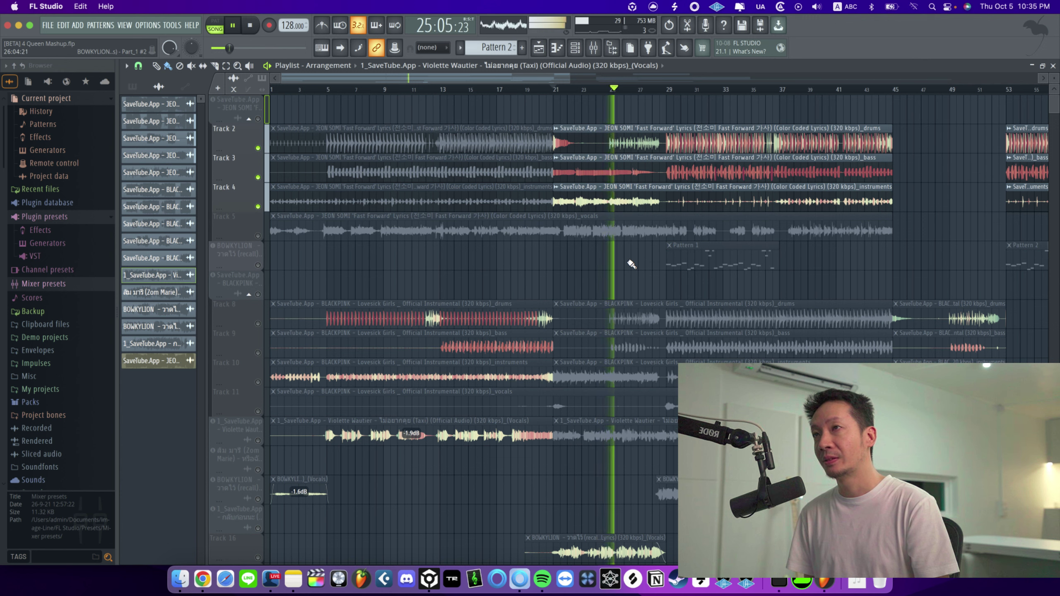
{"action": "key", "text": "space"}
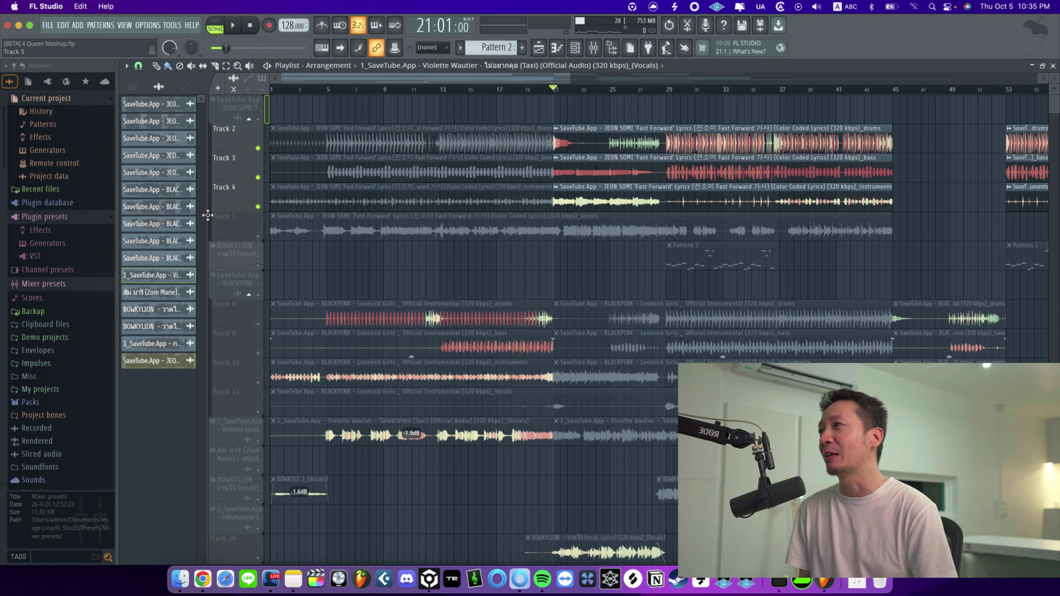
Step: Reactivate all playlist tracks and play the transition from the Taxi vocal into the Track 16 recall vocal, starting just before bar 20
{"action": "right_click", "coordinate": [258, 148]}
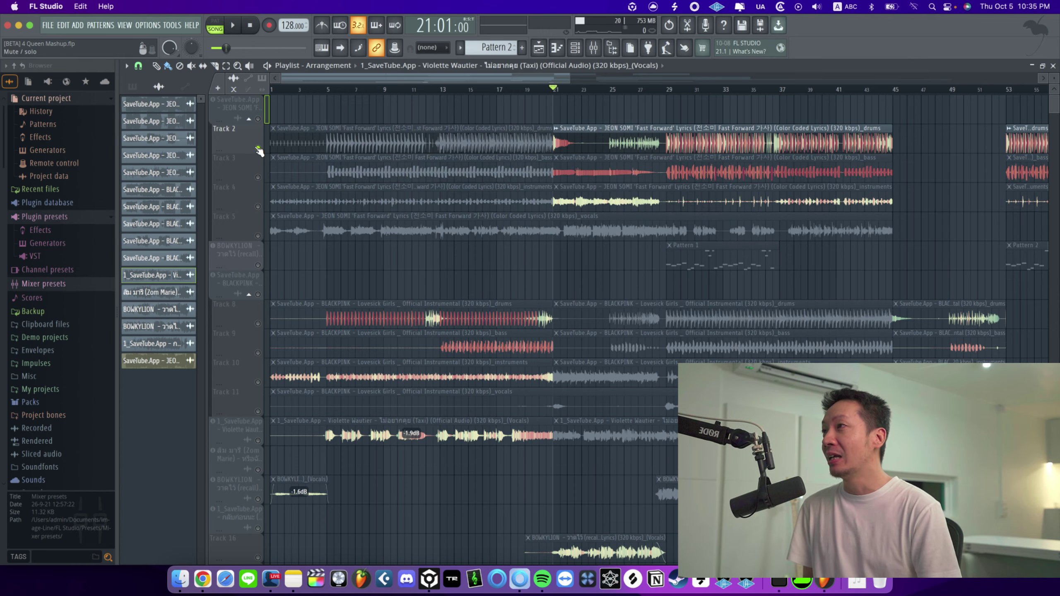
{"action": "right_click", "coordinate": [257, 148]}
{"action": "left_click", "coordinate": [539, 88]}
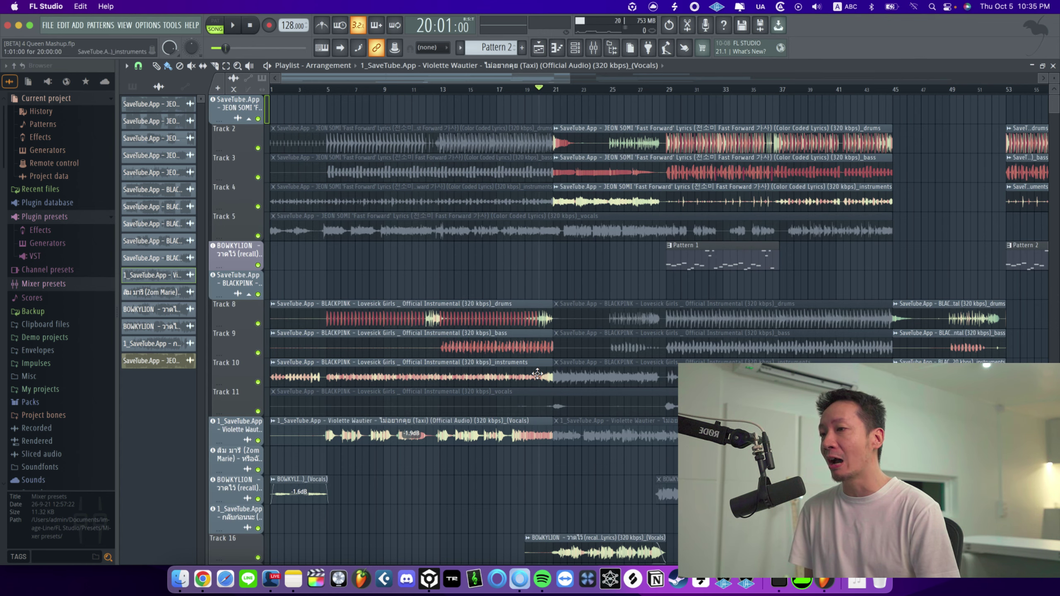
{"action": "scroll", "coordinate": [526, 379], "scroll_direction": "down", "scroll_amount": 3}
{"action": "scroll", "coordinate": [490, 261], "scroll_direction": "up", "scroll_amount": 3}
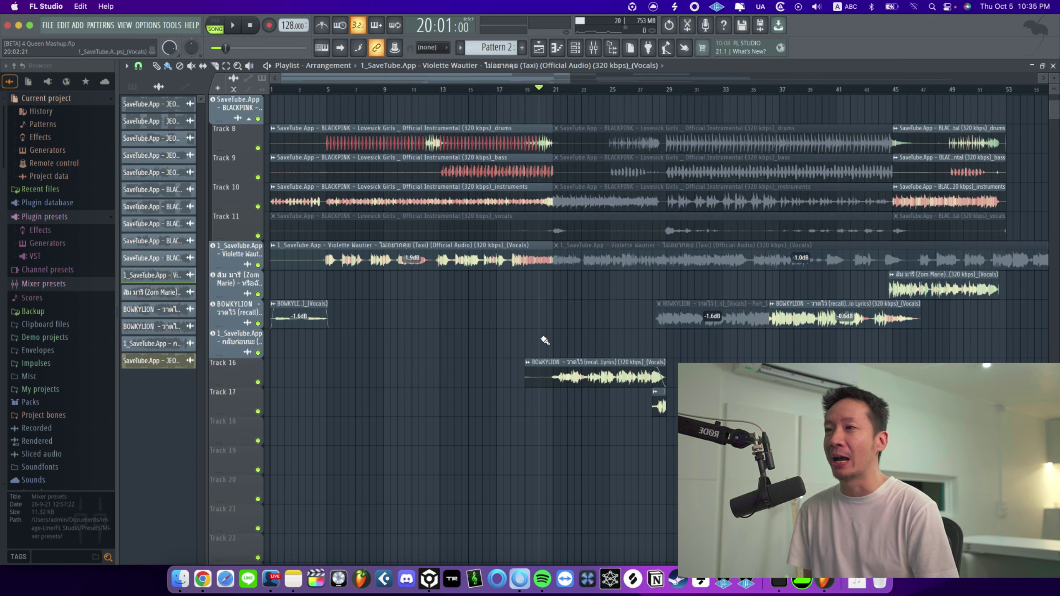
{"action": "left_click", "coordinate": [527, 89]}
{"action": "key", "text": "space"}
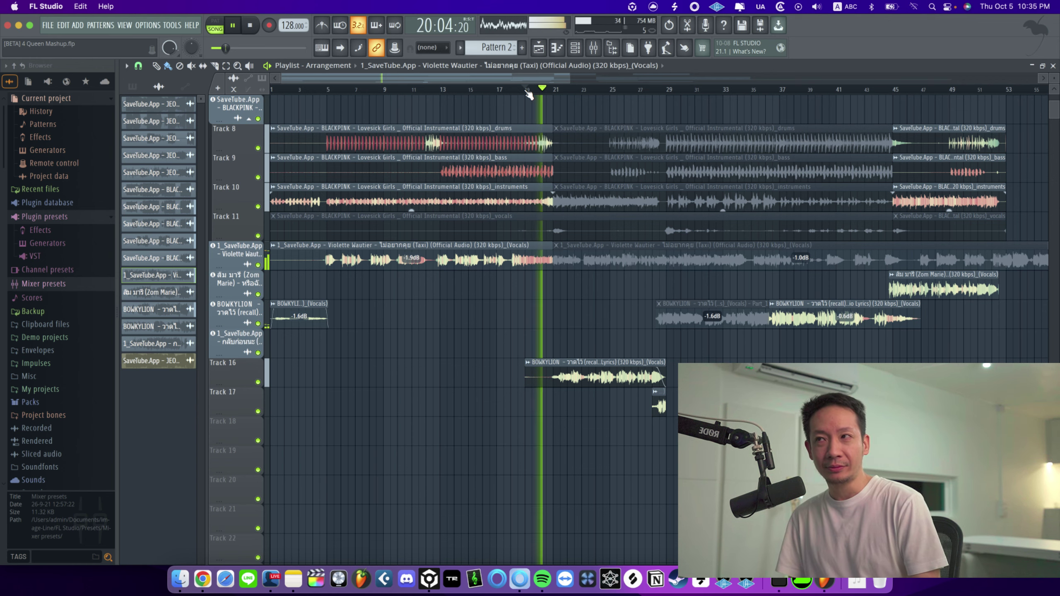
Step: Mute the recall vocal-chop track that holds Pattern 1 and play the arrangement from bar 29 without it
{"action": "scroll", "coordinate": [609, 408], "scroll_direction": "right", "scroll_amount": 2}
{"action": "scroll", "coordinate": [609, 407], "scroll_direction": "right", "scroll_amount": 8}
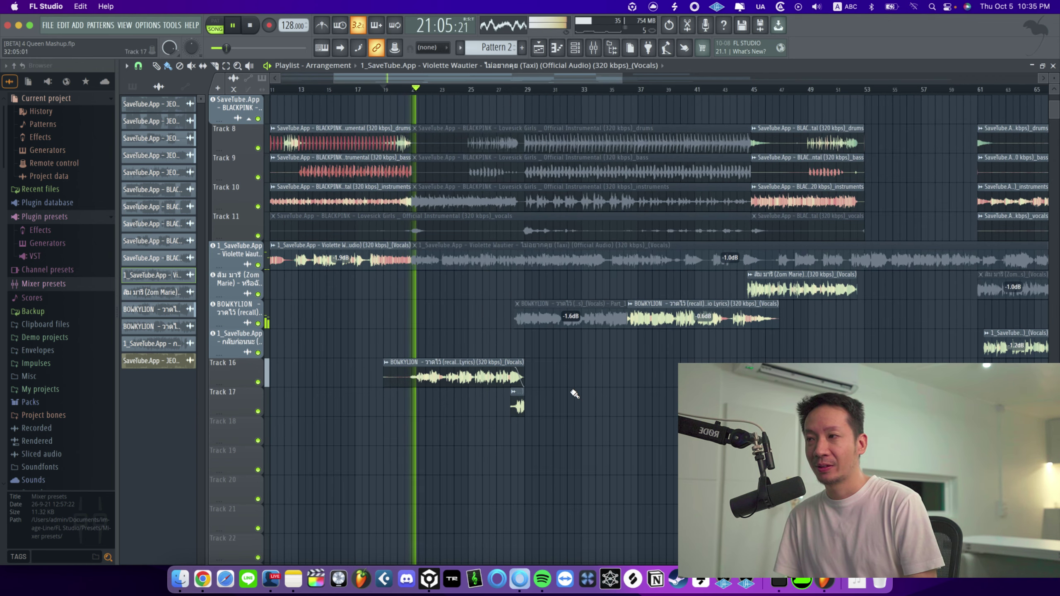
{"action": "scroll", "coordinate": [476, 419], "scroll_direction": "up", "scroll_amount": 4}
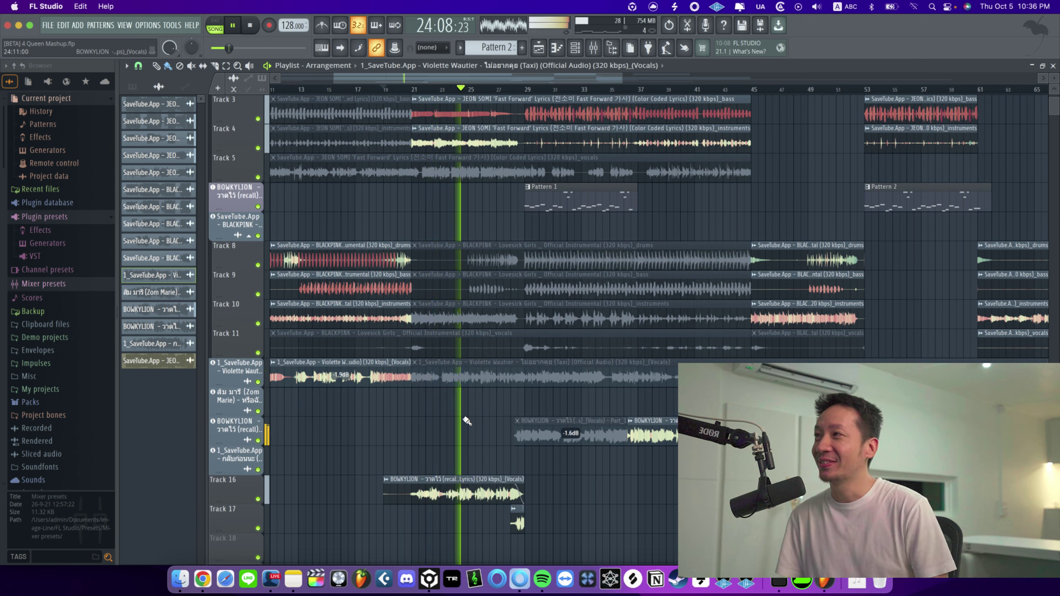
{"action": "left_click", "coordinate": [258, 207]}
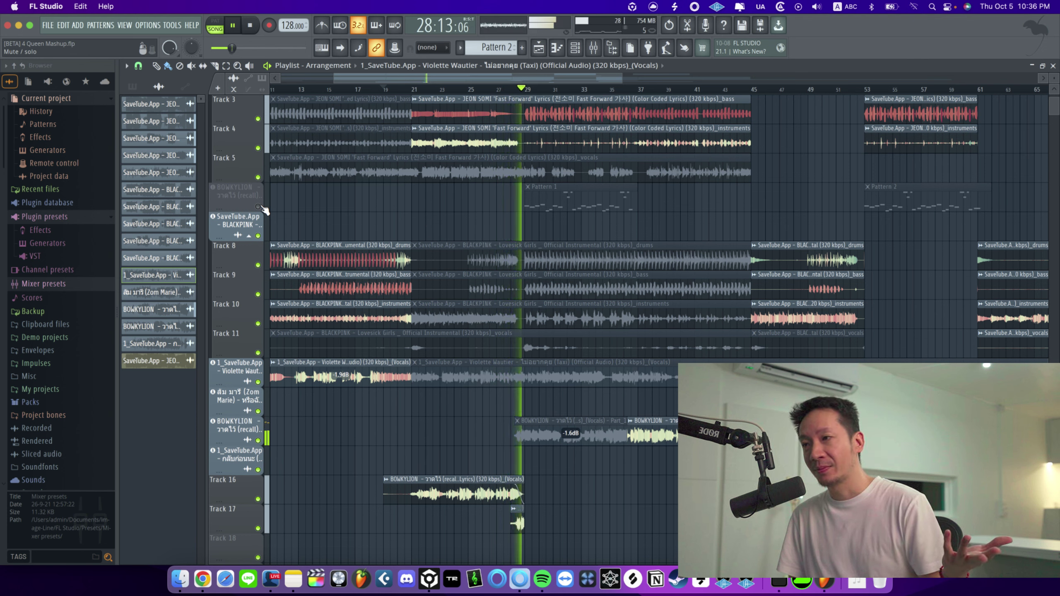
{"action": "key", "text": "space"}
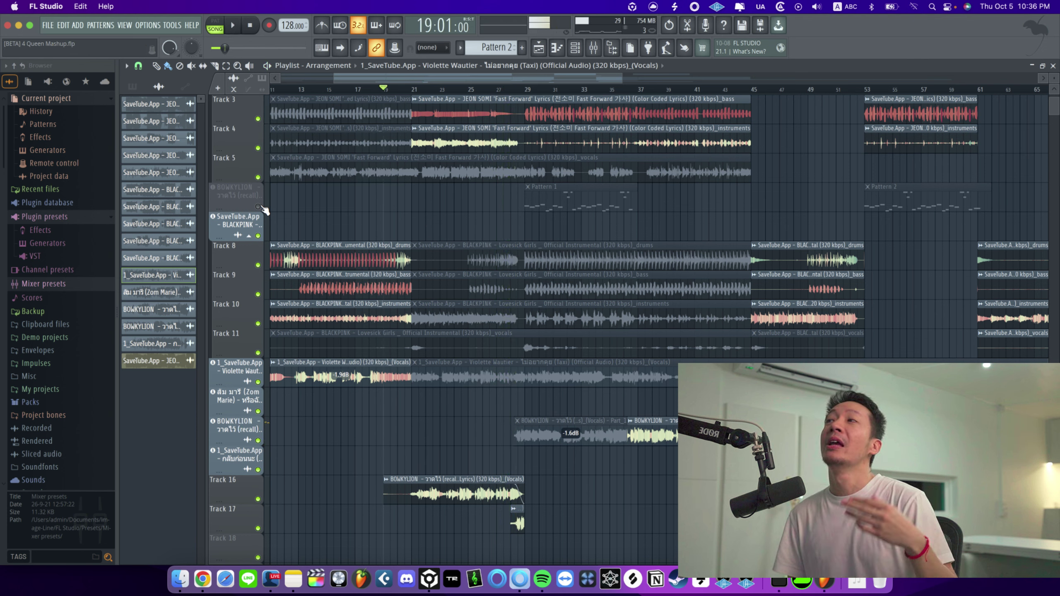
{"action": "left_click", "coordinate": [511, 91]}
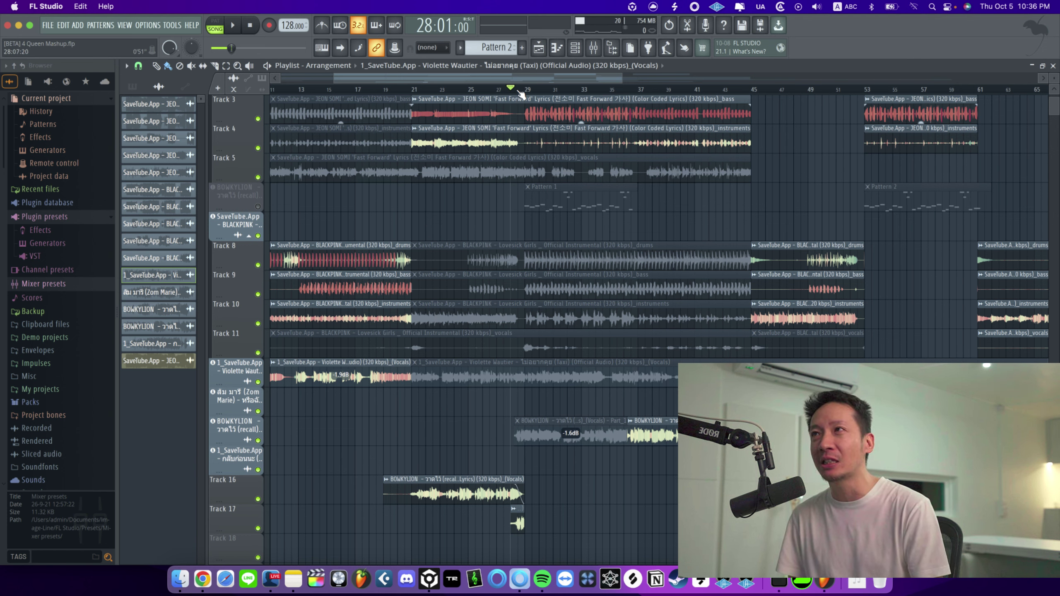
{"action": "left_click", "coordinate": [526, 89]}
{"action": "key", "text": "space"}
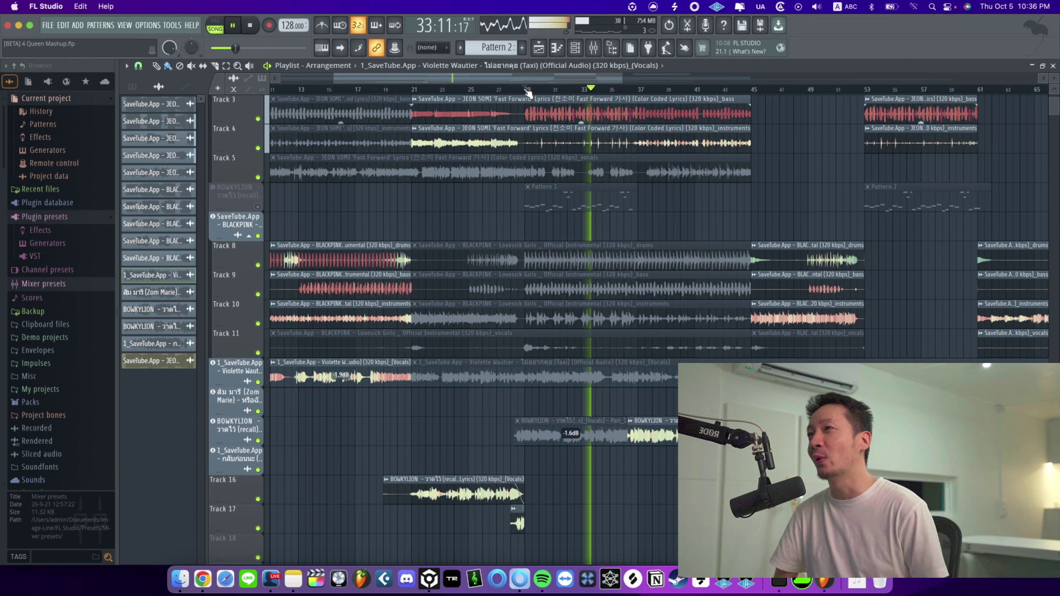
{"action": "key", "text": "space"}
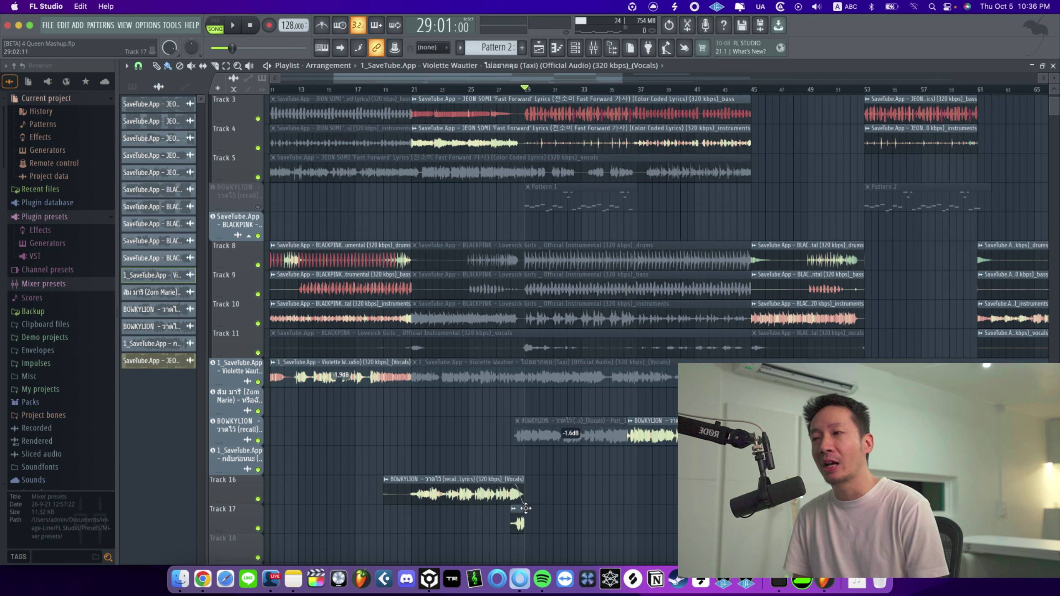
Step: Try extending the Track 17 recall vocal clip to about bar 36, audition it from bar 28, and undo the extension
{"action": "left_click_drag", "start_coordinate": [522, 520], "coordinate": [628, 517]}
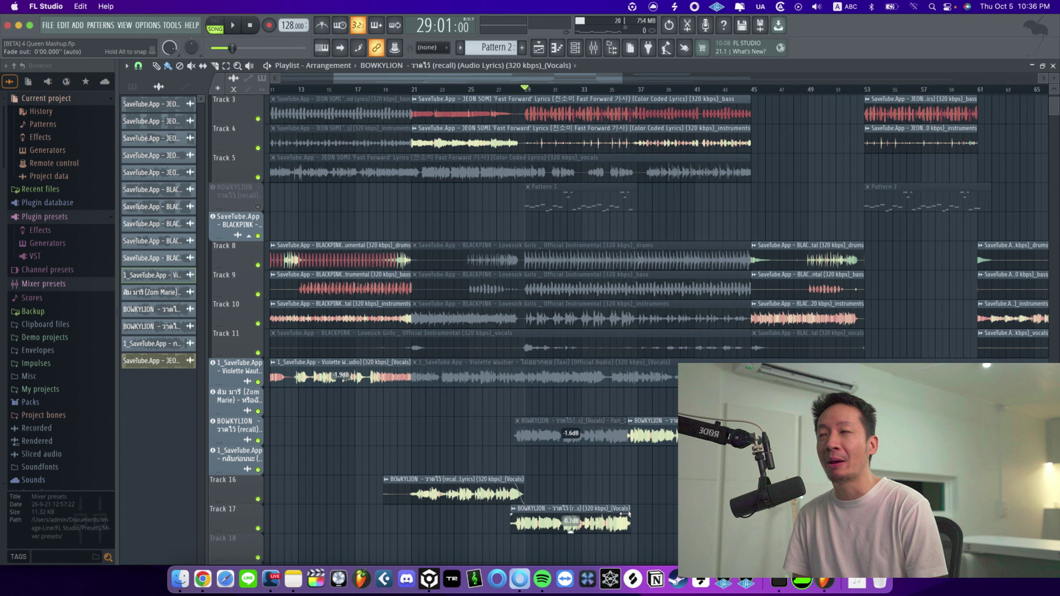
{"action": "left_click", "coordinate": [520, 90]}
{"action": "key", "text": "space"}
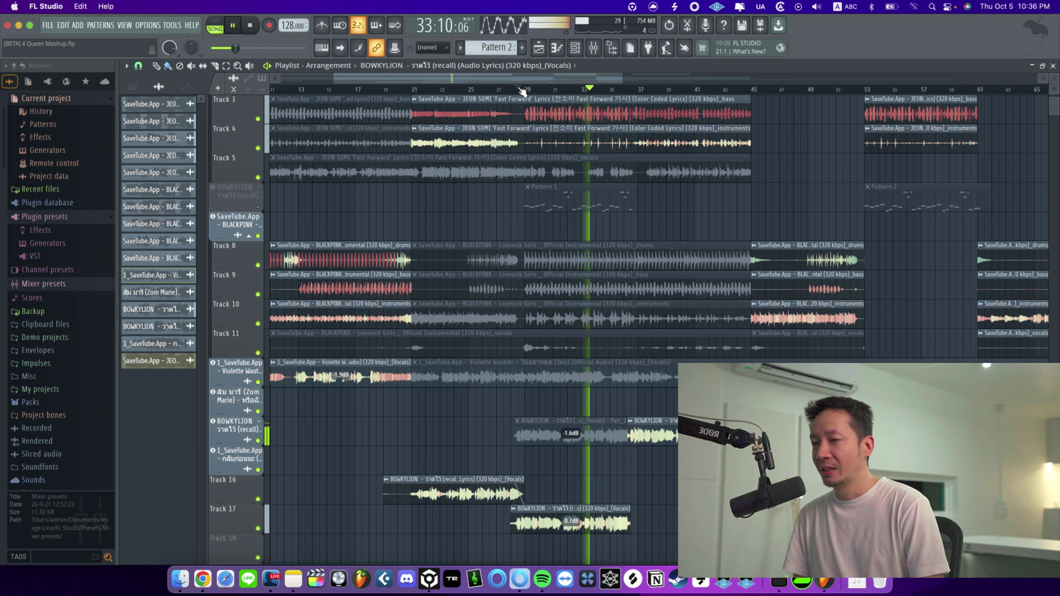
{"action": "key", "text": "space"}
{"action": "key", "text": "super+z"}
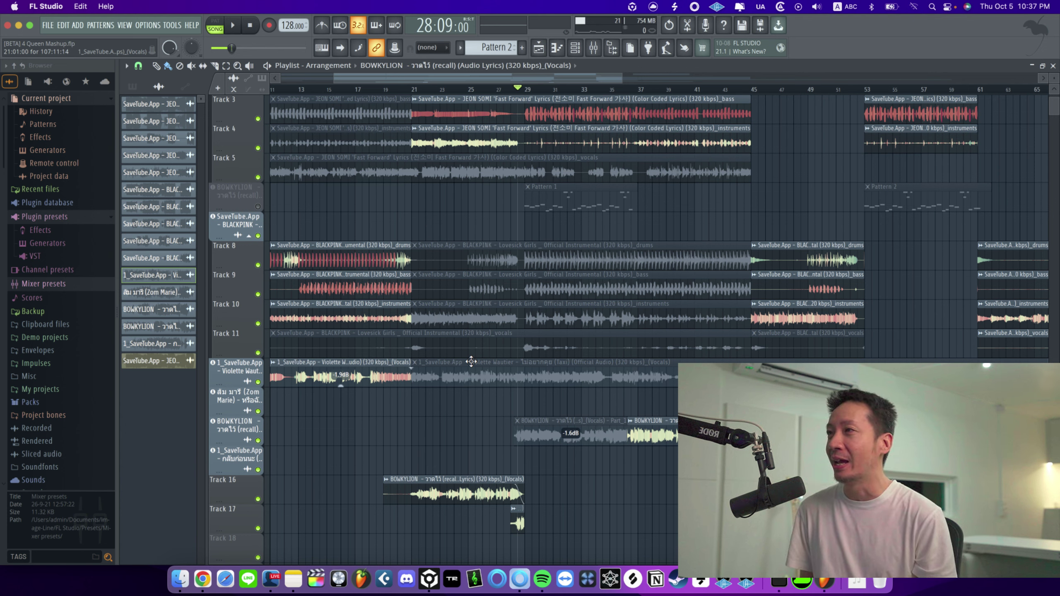
Step: Open the Track 17 recall vocal clip's settings, review the waveform's options for opening it in a new Slicex channel, and close them
{"action": "double_click", "coordinate": [520, 526]}
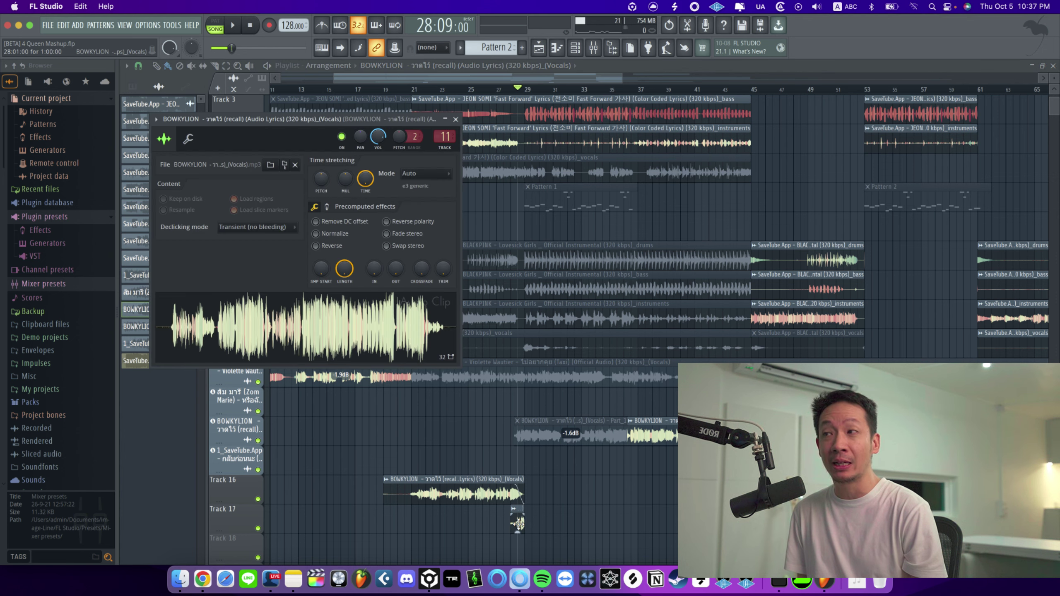
{"action": "right_click", "coordinate": [369, 310]}
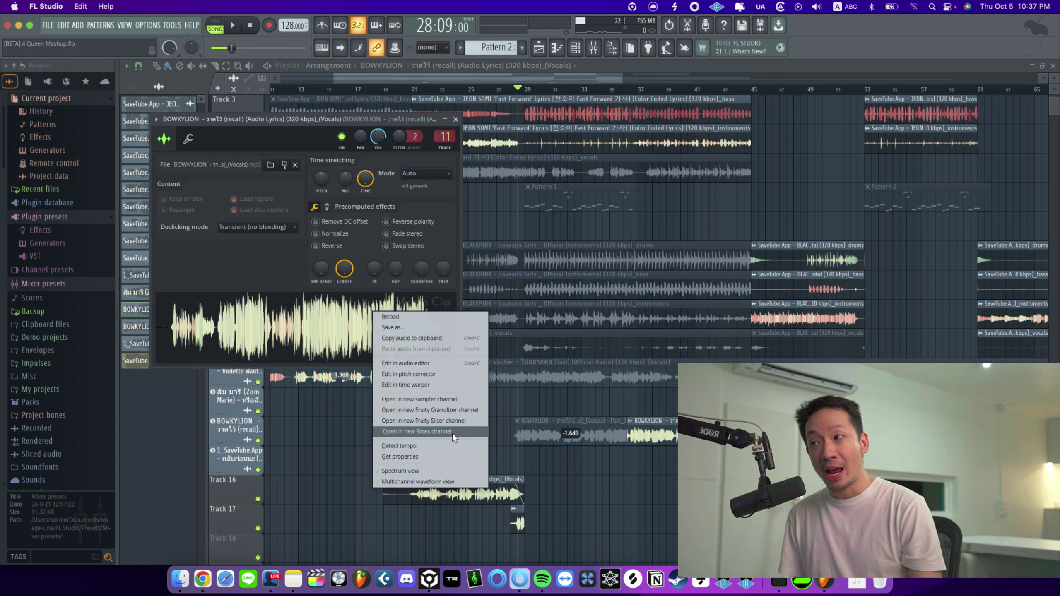
{"action": "left_click", "coordinate": [315, 125]}
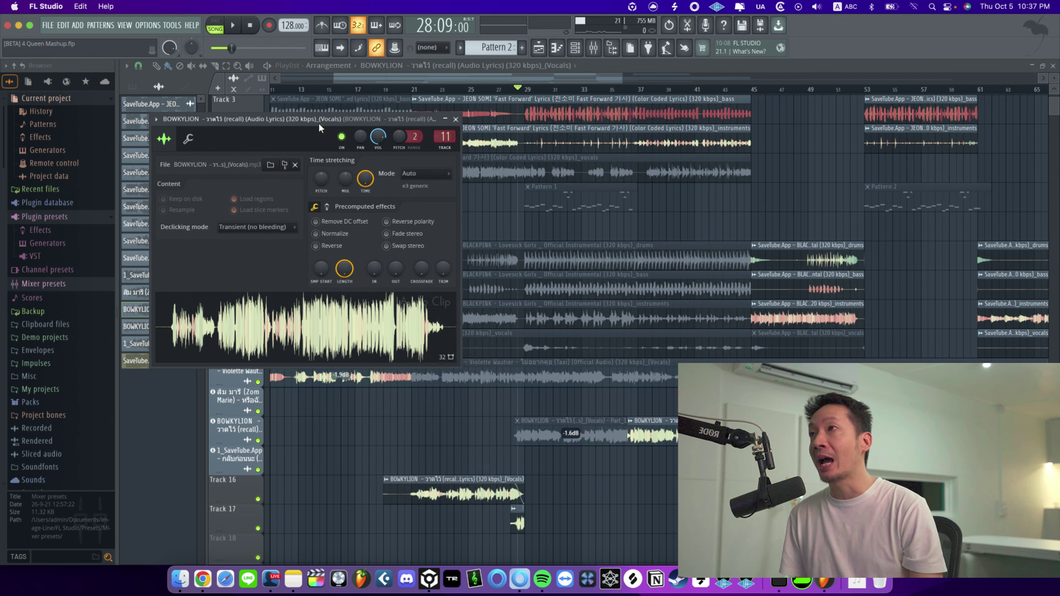
{"action": "left_click", "coordinate": [454, 120]}
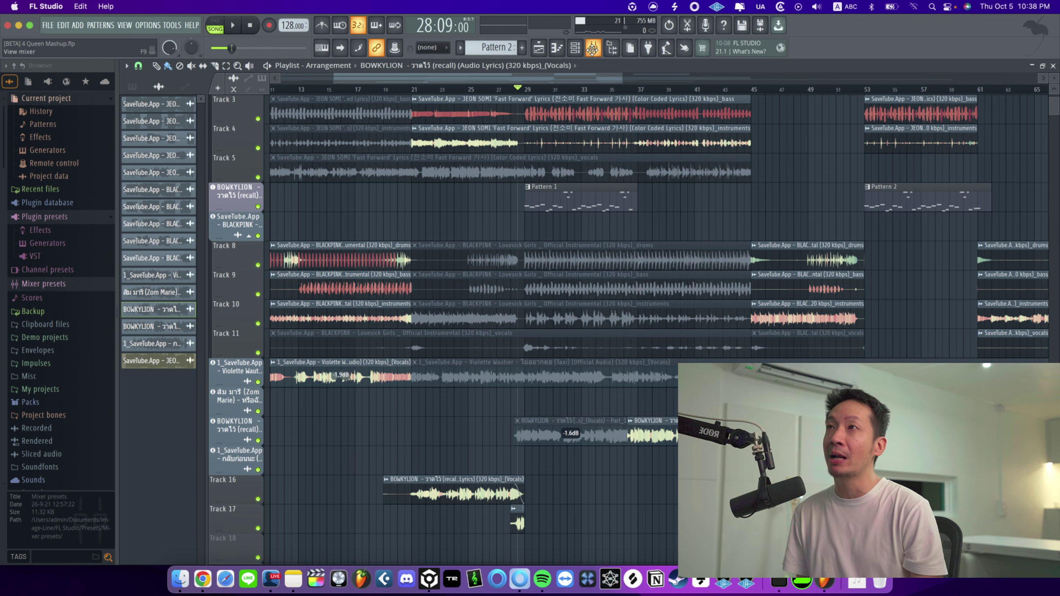
Step: Show all channels in the Channel rack and open the recall vocal Part_1 #2 Slicex instrument
{"action": "left_click", "coordinate": [575, 48]}
{"action": "left_click_drag", "start_coordinate": [357, 224], "coordinate": [460, 160]}
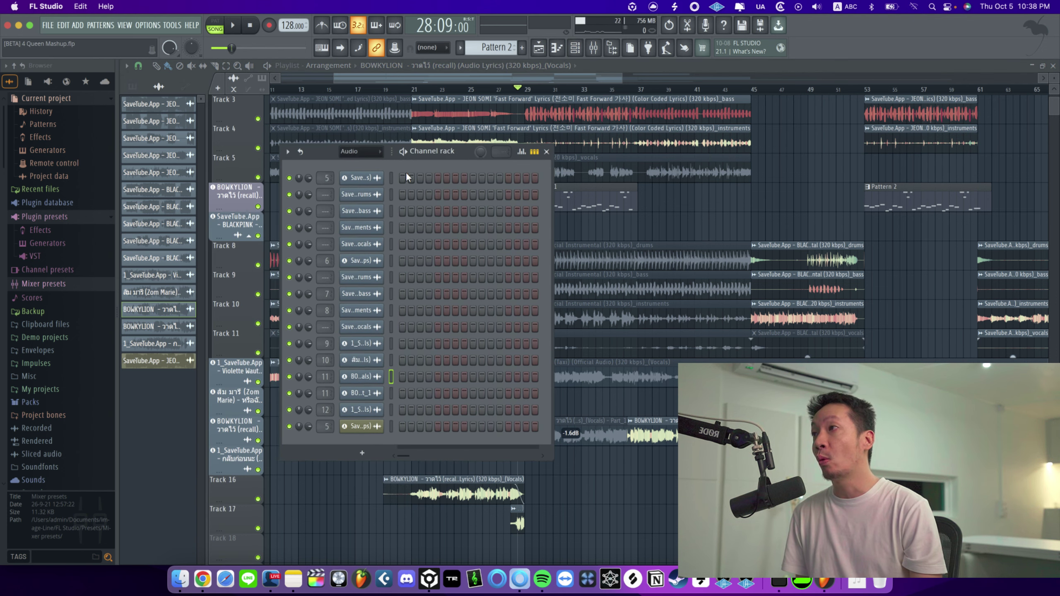
{"action": "left_click", "coordinate": [365, 151]}
{"action": "left_click", "coordinate": [369, 164]}
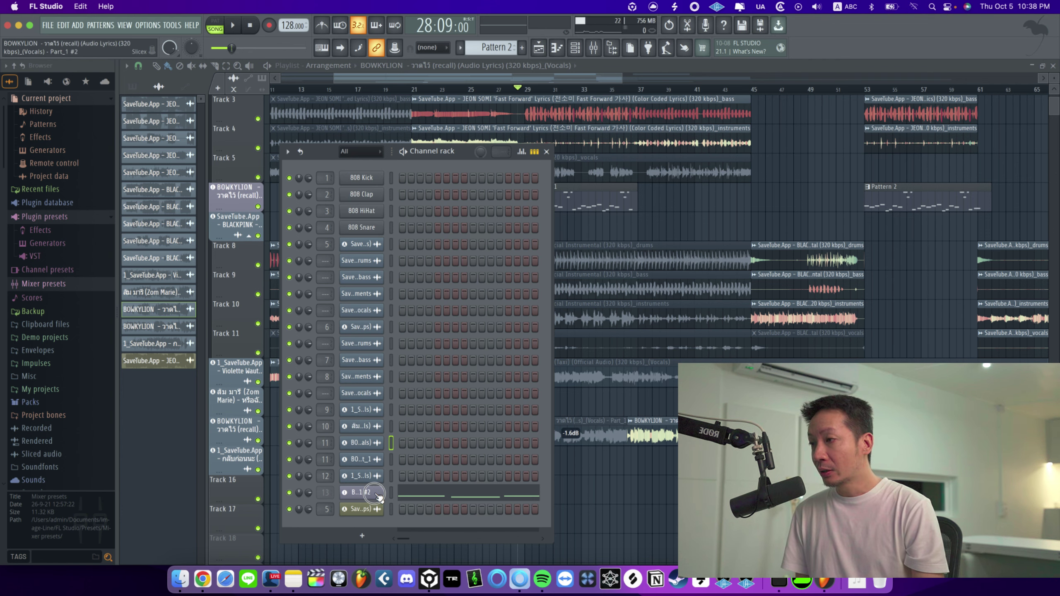
{"action": "left_click", "coordinate": [361, 492]}
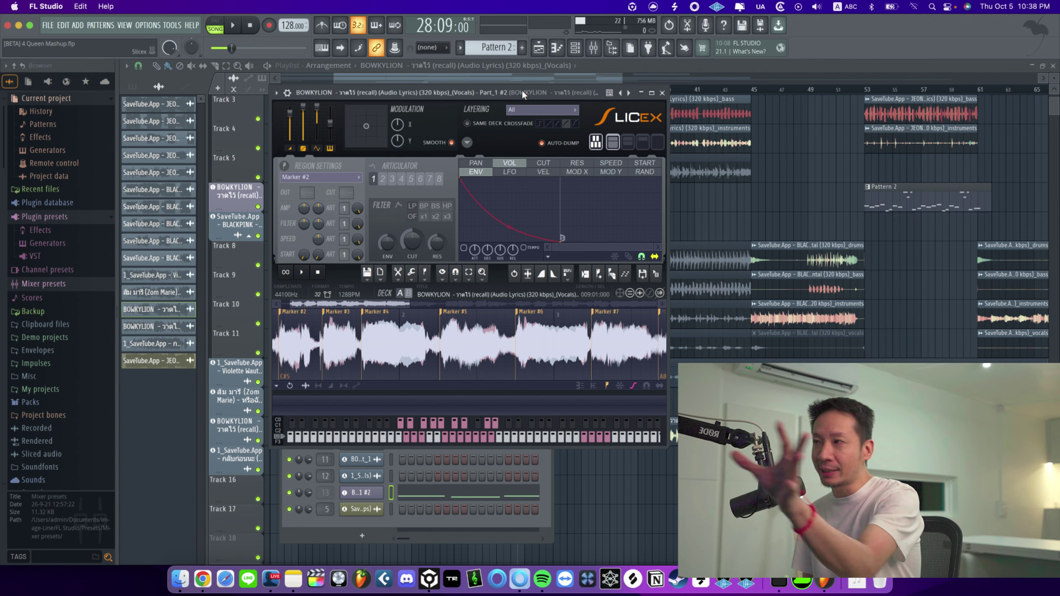
Step: Audition the recall vocal slices Marker #2 to Marker #7 and Marker #13 in Slicex, and close the instrument
{"action": "left_click", "coordinate": [291, 345]}
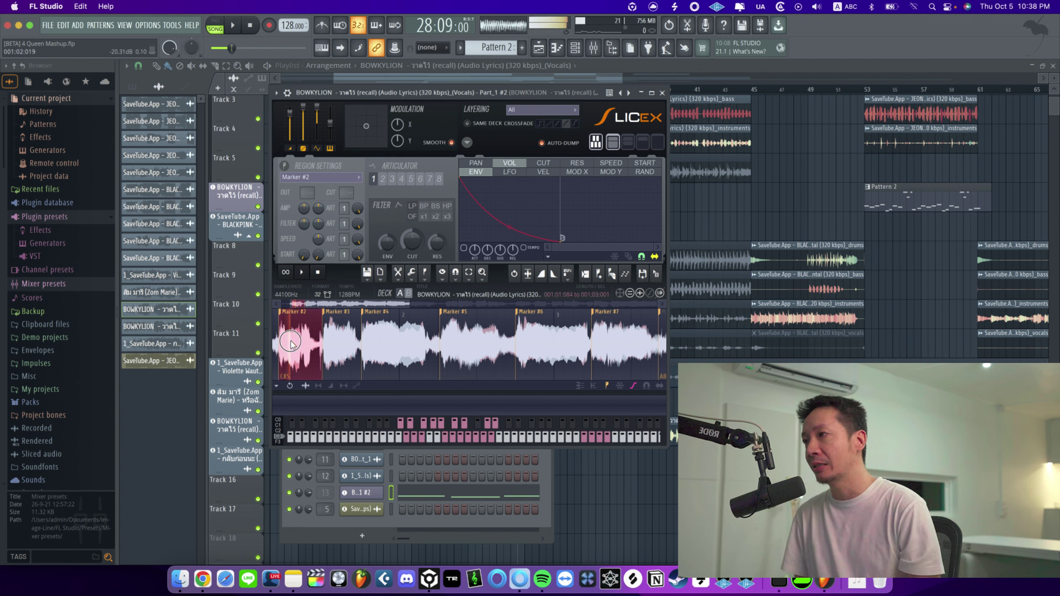
{"action": "left_click", "coordinate": [335, 335]}
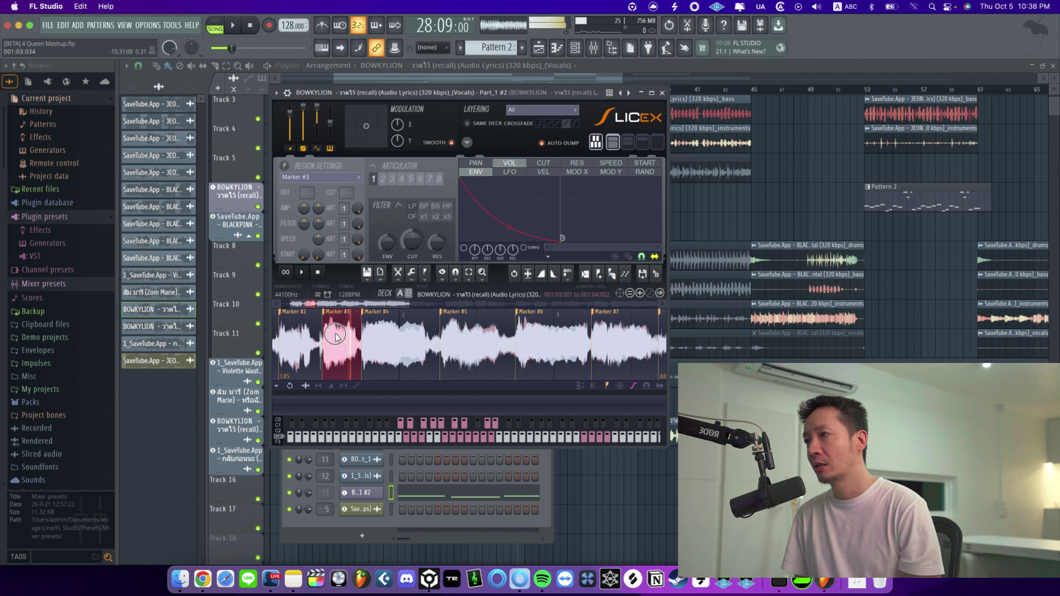
{"action": "left_click", "coordinate": [378, 332]}
{"action": "left_click", "coordinate": [472, 336]}
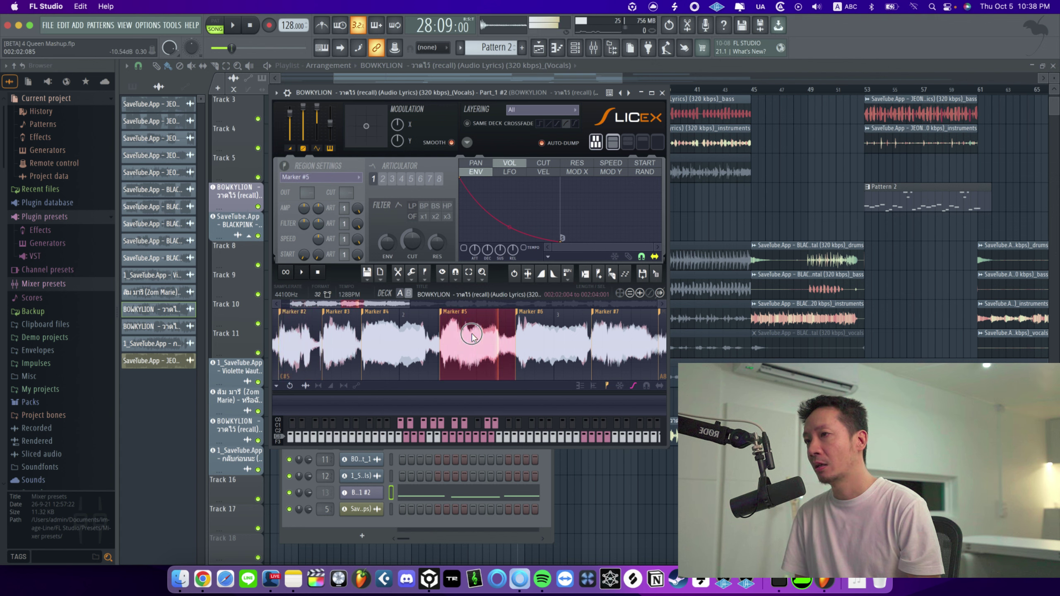
{"action": "left_click", "coordinate": [534, 336]}
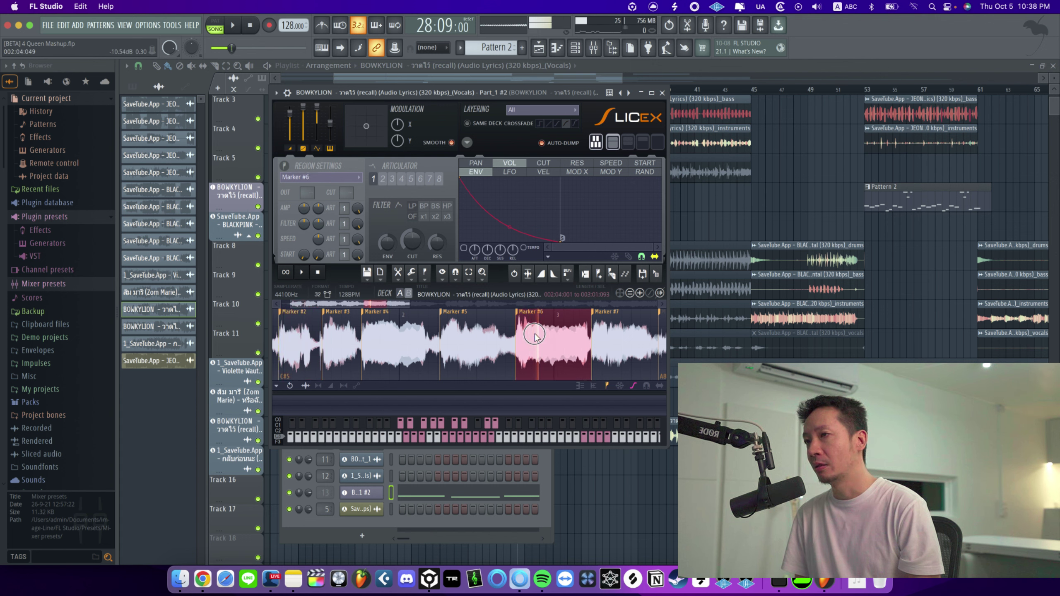
{"action": "left_click", "coordinate": [608, 333]}
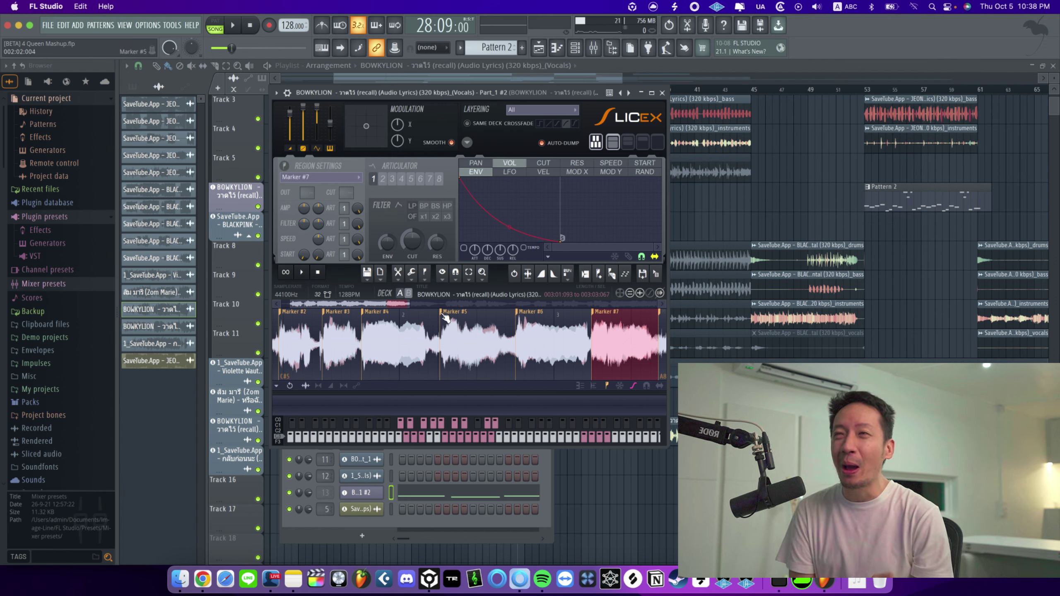
{"action": "left_click", "coordinate": [474, 436]}
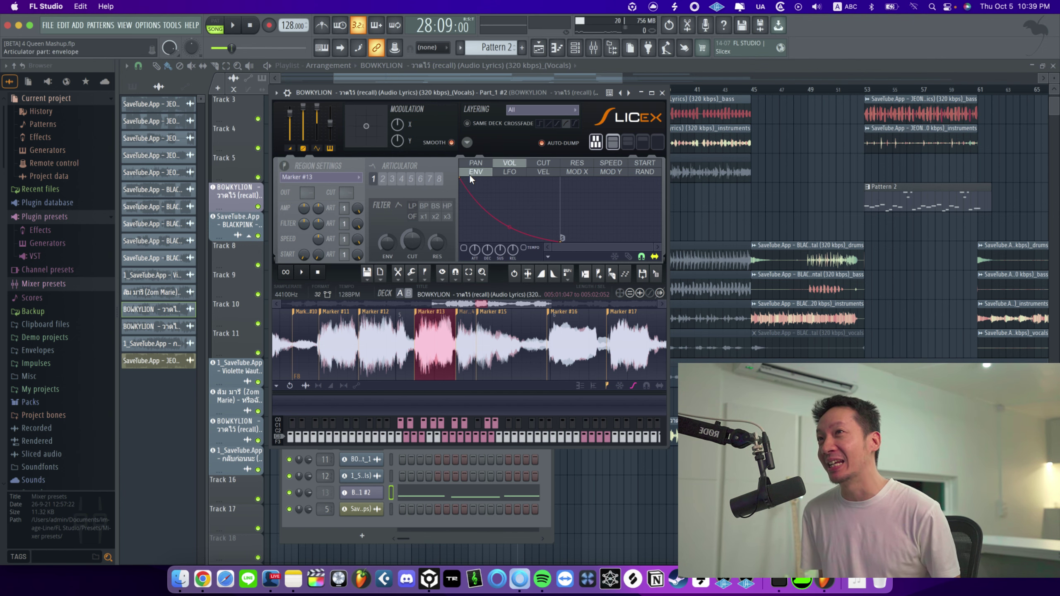
{"action": "left_click", "coordinate": [661, 92]}
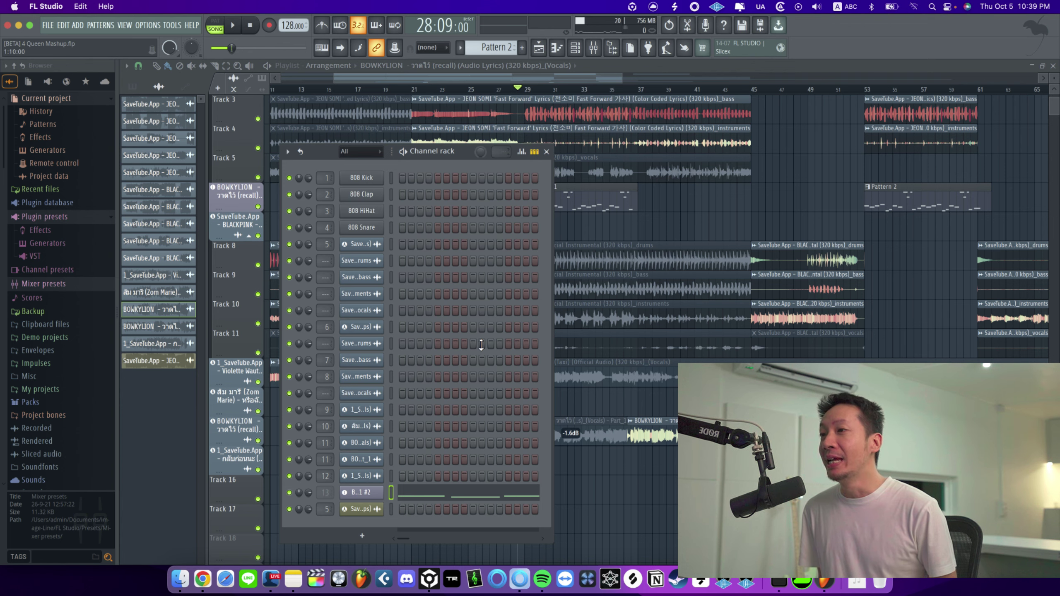
Step: View the Slicex vocal-chop notes in the Piano roll while playing from just before bar 21, and close it before stopping playback
{"action": "left_click", "coordinate": [472, 494]}
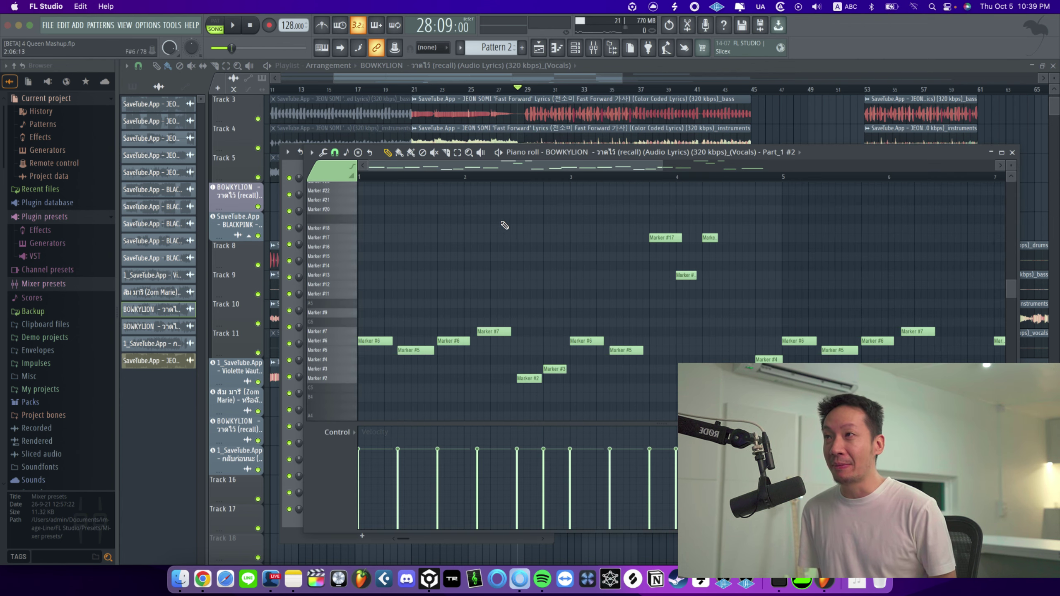
{"action": "left_click", "coordinate": [413, 89]}
{"action": "key", "text": "space"}
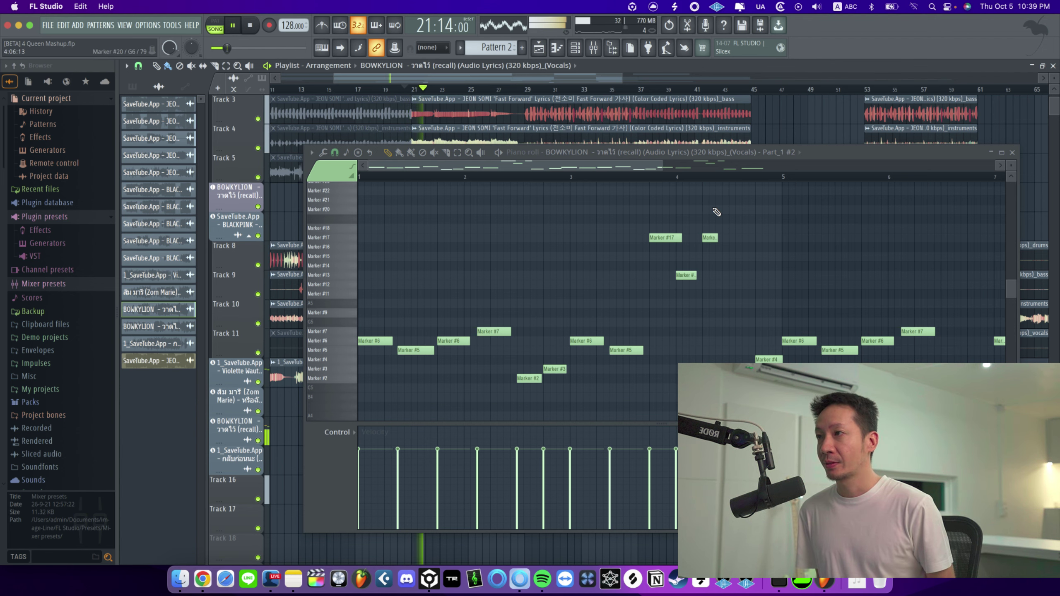
{"action": "scroll", "coordinate": [628, 282], "scroll_direction": "down", "scroll_amount": 5}
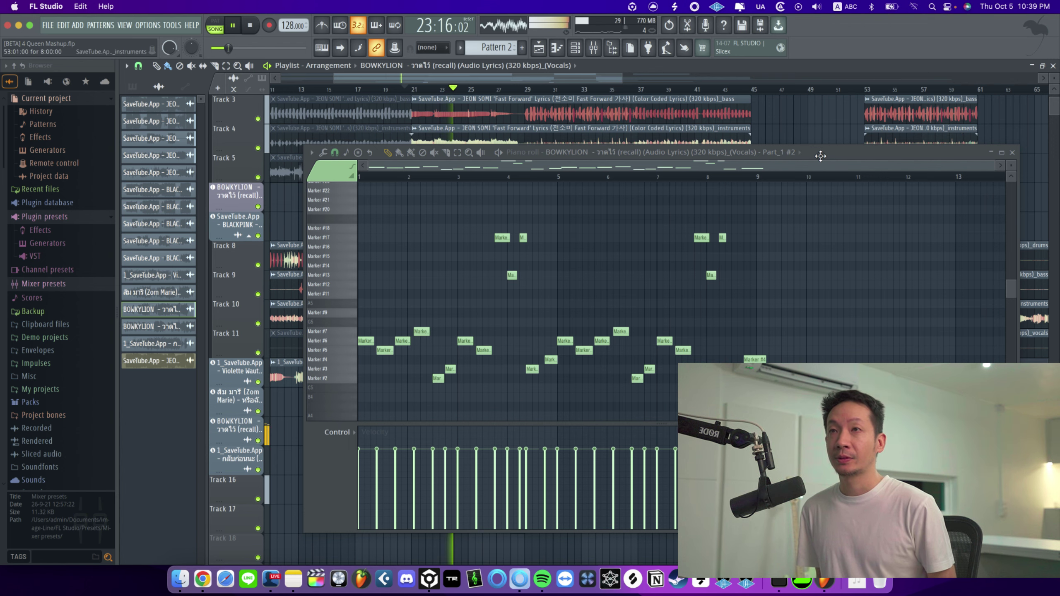
{"action": "left_click_drag", "start_coordinate": [815, 156], "coordinate": [746, 142]}
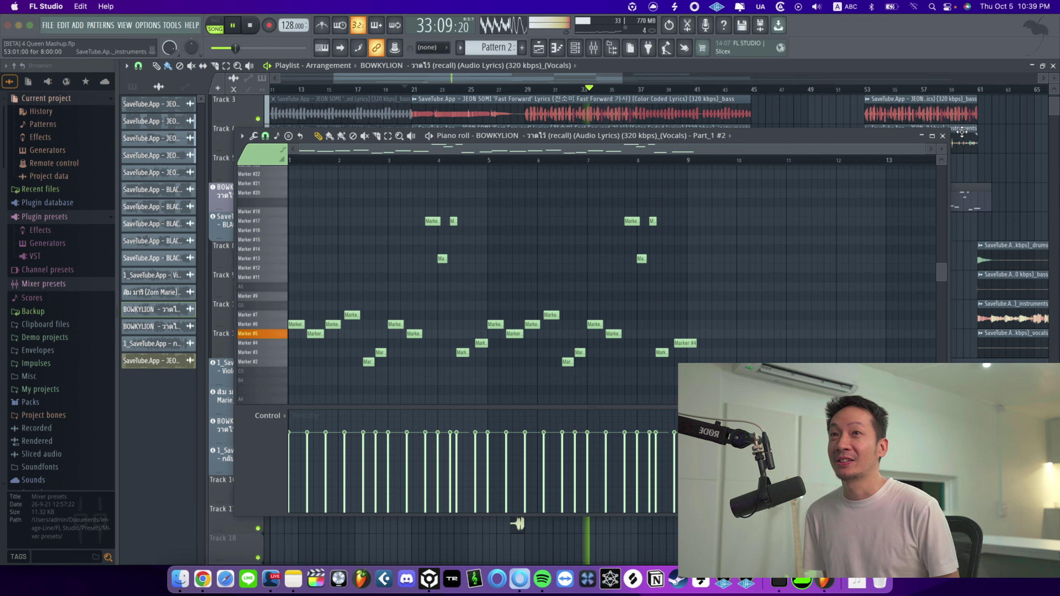
{"action": "left_click", "coordinate": [942, 136]}
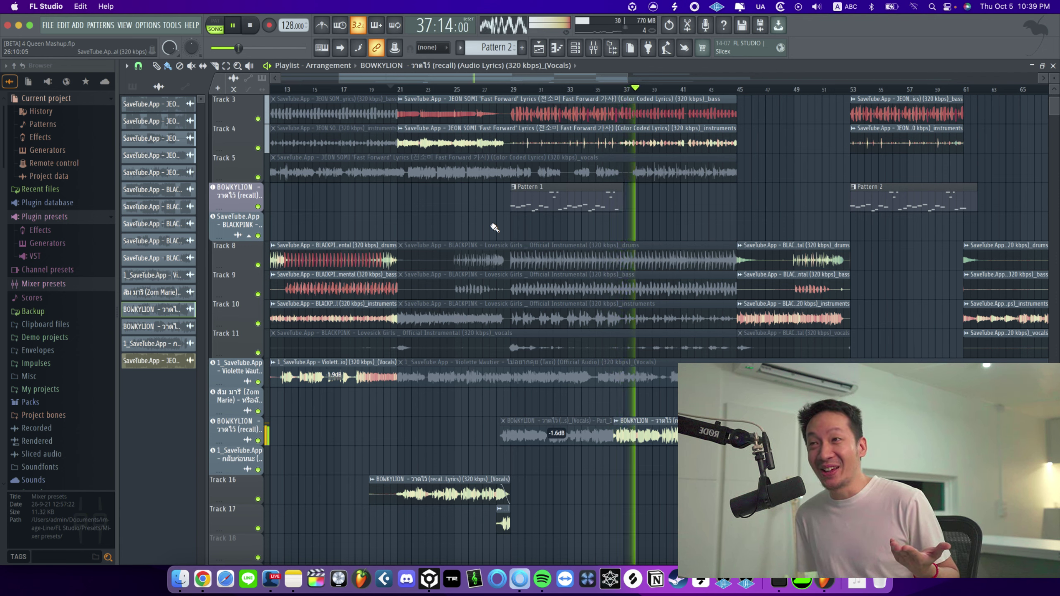
{"action": "key", "text": "space"}
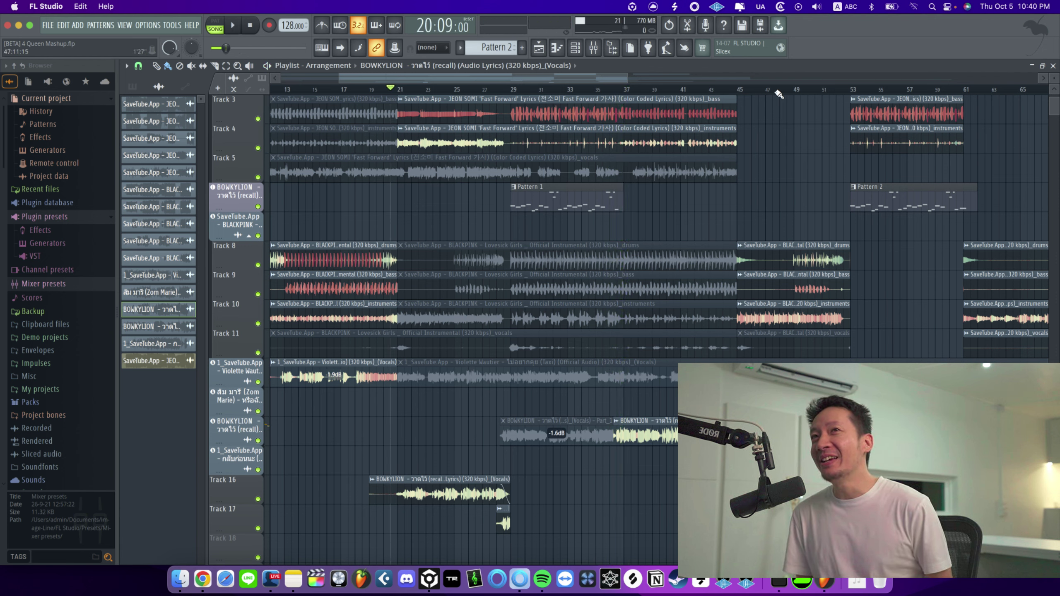
{"action": "key", "text": "super+Tab"}
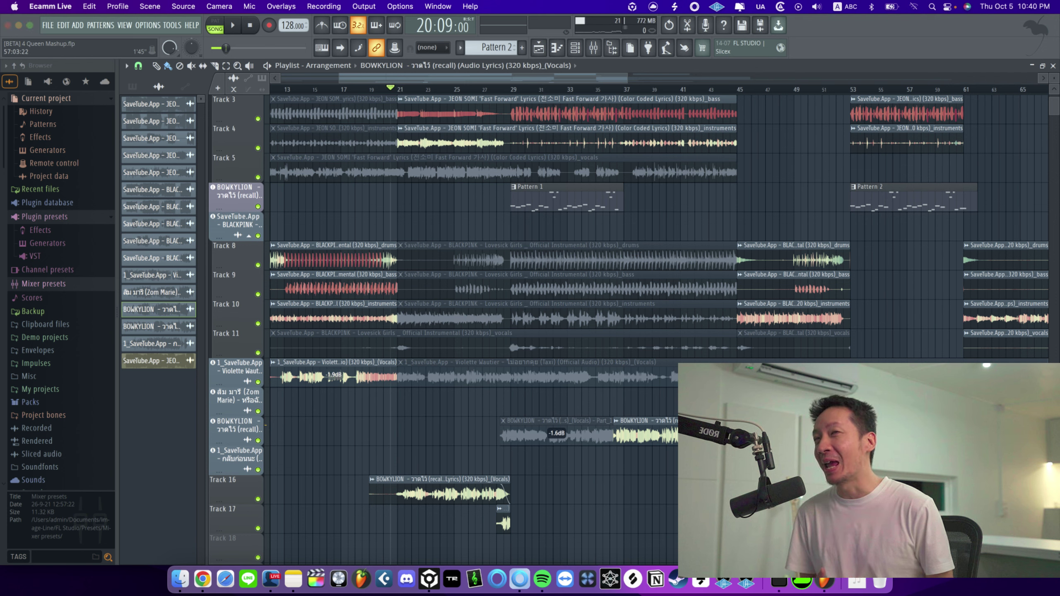
{"action": "left_click", "coordinate": [835, 36]}
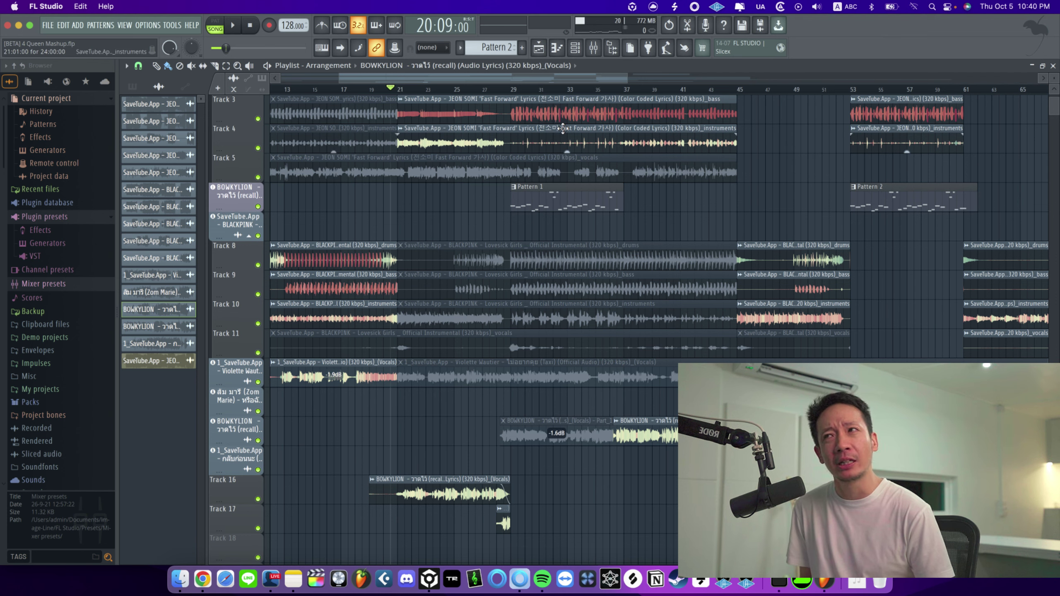
Step: Open the mixer and check the Pro-Q 3 effect on insert 13 for the sliced recall vocal
{"action": "left_click", "coordinate": [595, 48]}
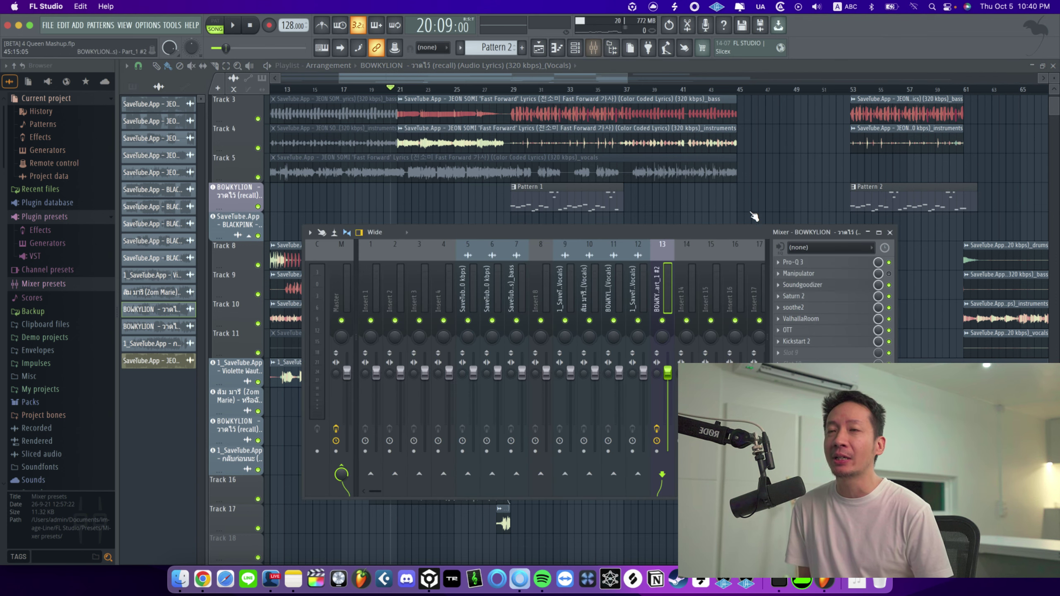
{"action": "left_click", "coordinate": [810, 263]}
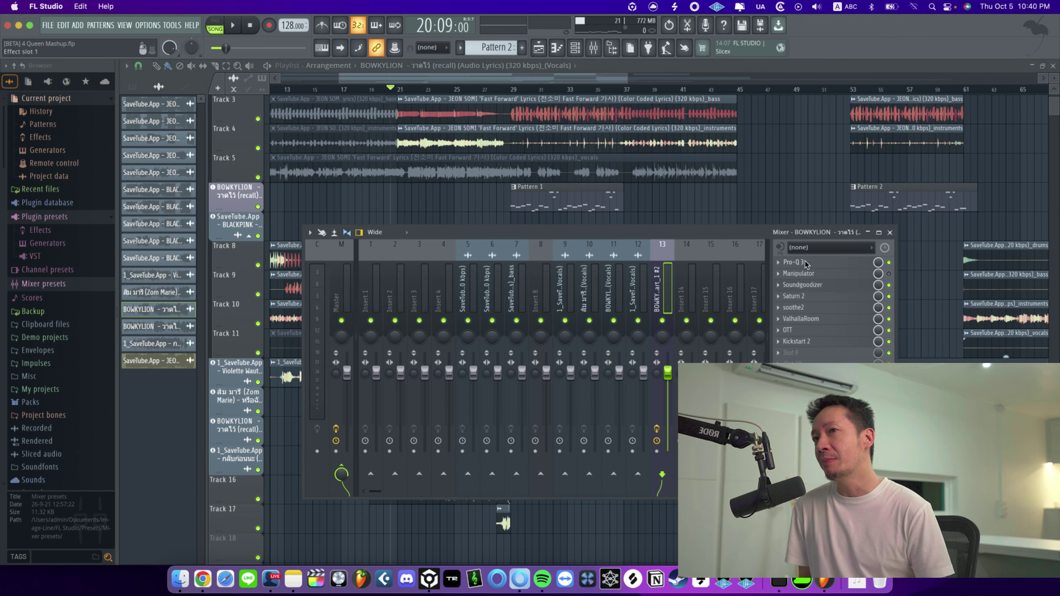
{"action": "left_click", "coordinate": [631, 90]}
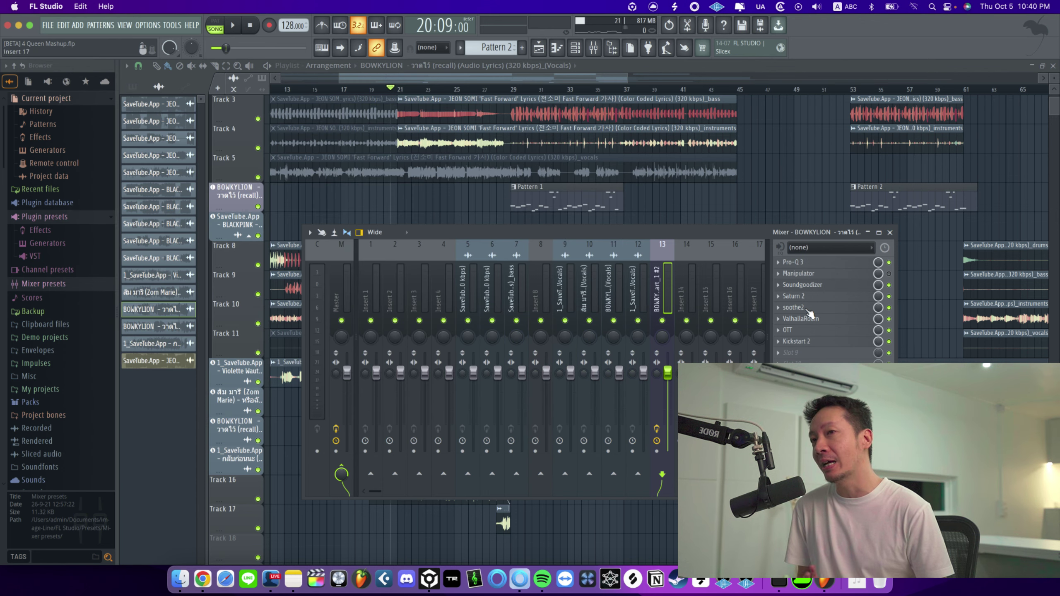
Step: Check the Soundgoodizer, Saturn 2 and soothe2 effects on insert 13, closing each plugin window after viewing it
{"action": "left_click", "coordinate": [807, 286]}
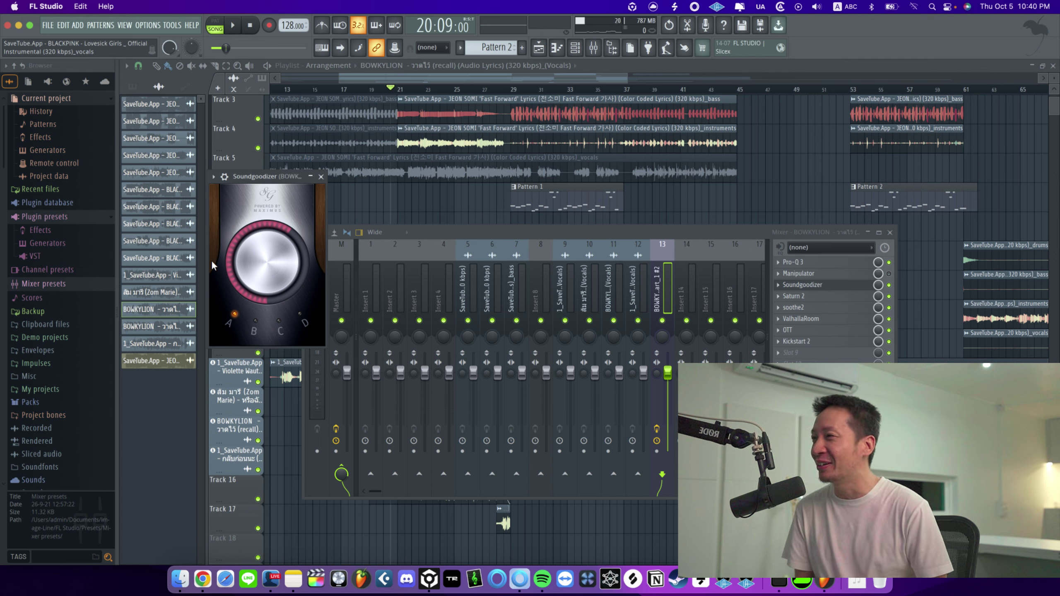
{"action": "left_click", "coordinate": [320, 178]}
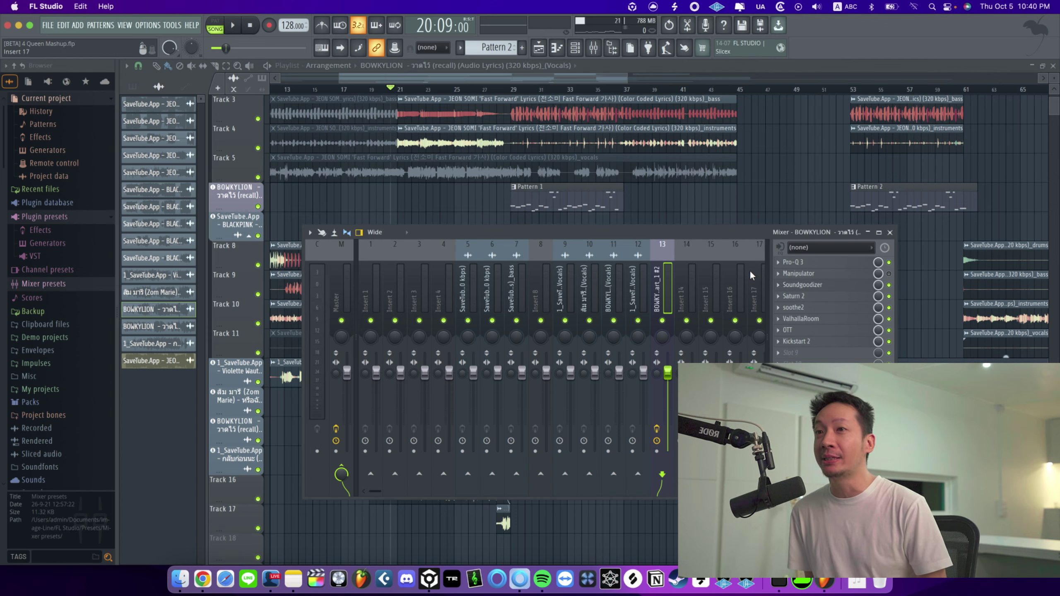
{"action": "left_click", "coordinate": [801, 297]}
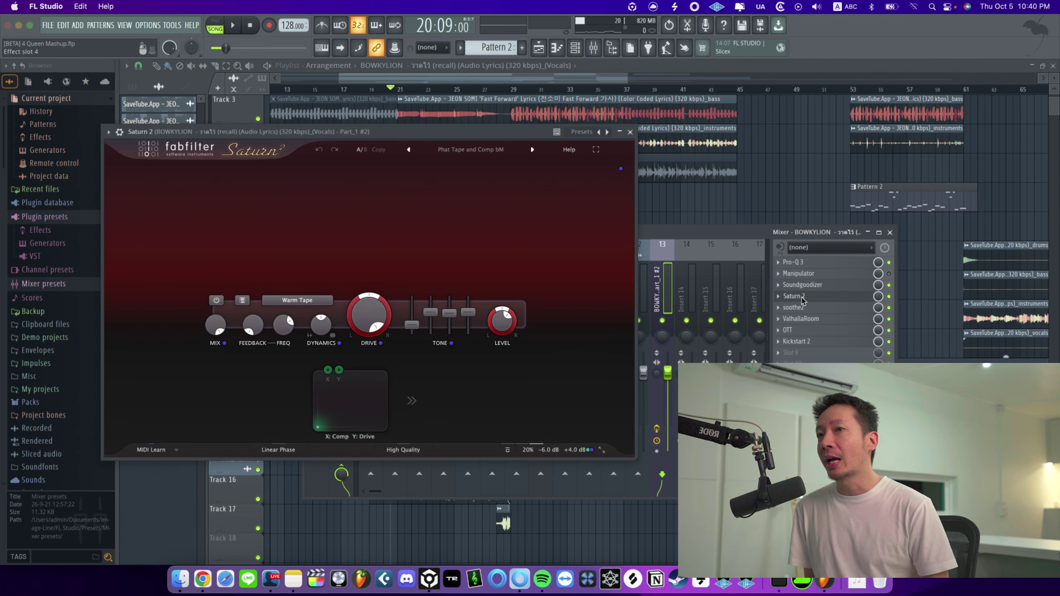
{"action": "left_click", "coordinate": [630, 132]}
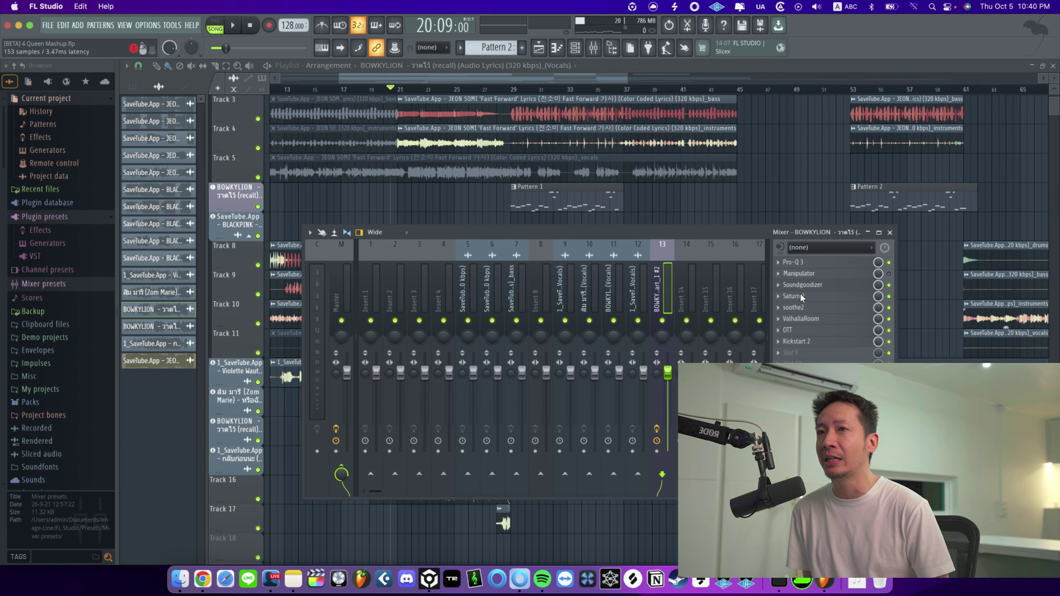
{"action": "left_click", "coordinate": [814, 308]}
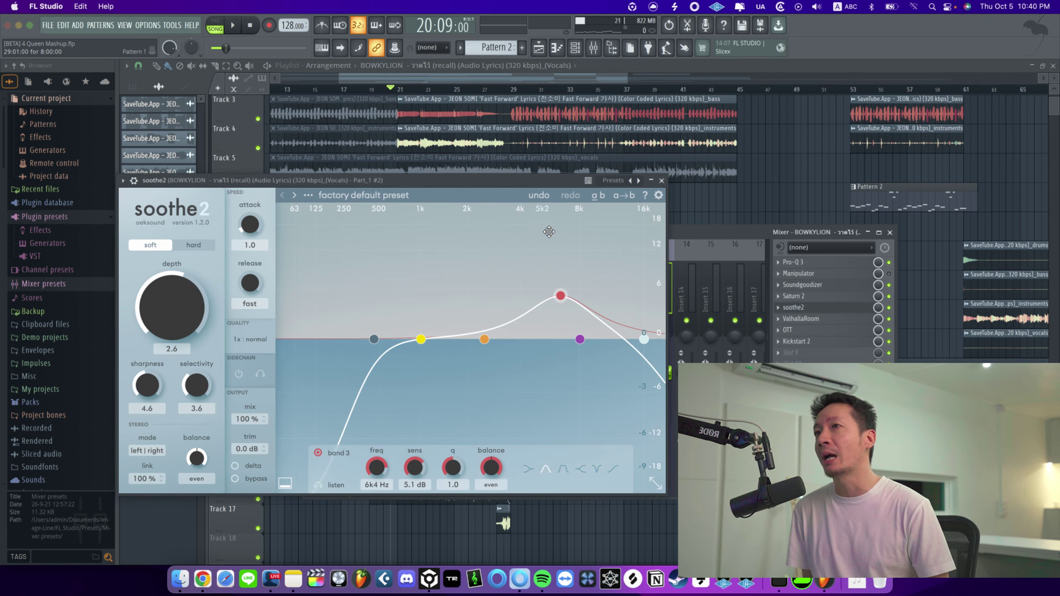
{"action": "left_click", "coordinate": [662, 180]}
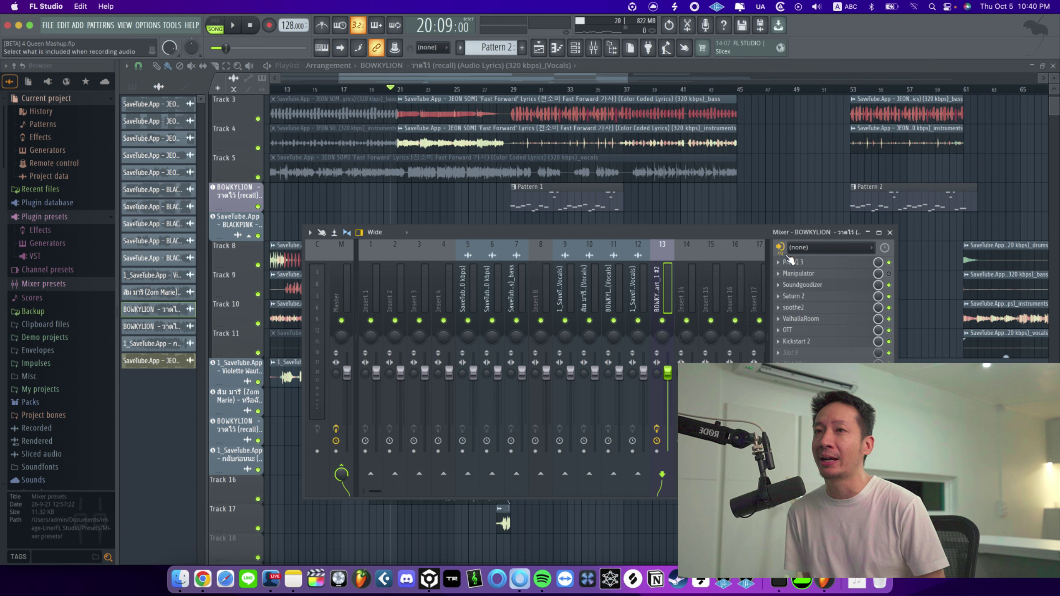
Step: Check the ValhallaRoom, OTT and Kickstart 2 effects on insert 13, closing each plugin window after viewing it
{"action": "left_click", "coordinate": [802, 319]}
{"action": "left_click", "coordinate": [517, 95]}
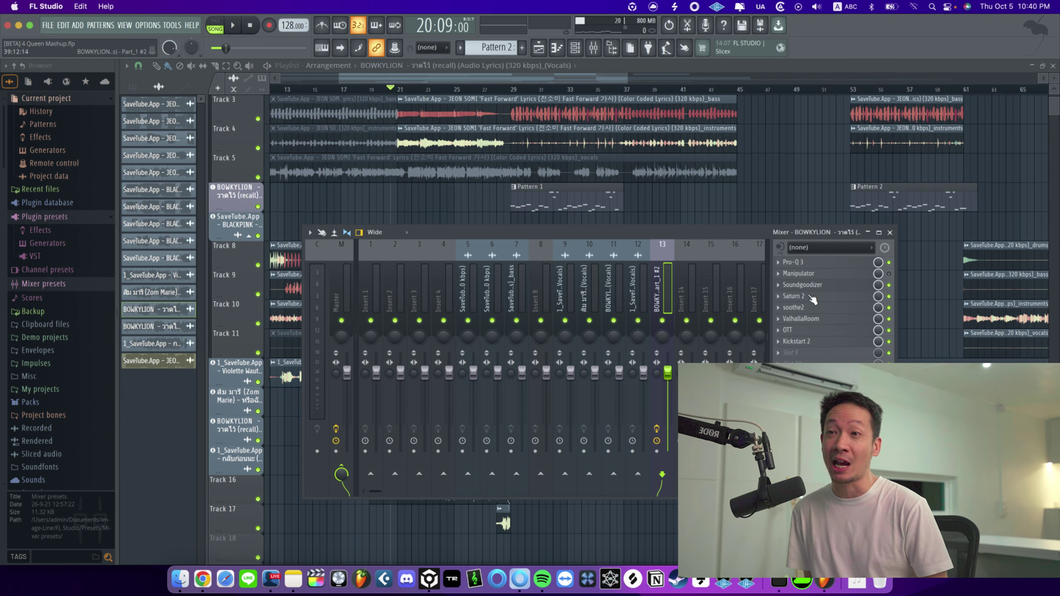
{"action": "left_click", "coordinate": [789, 330]}
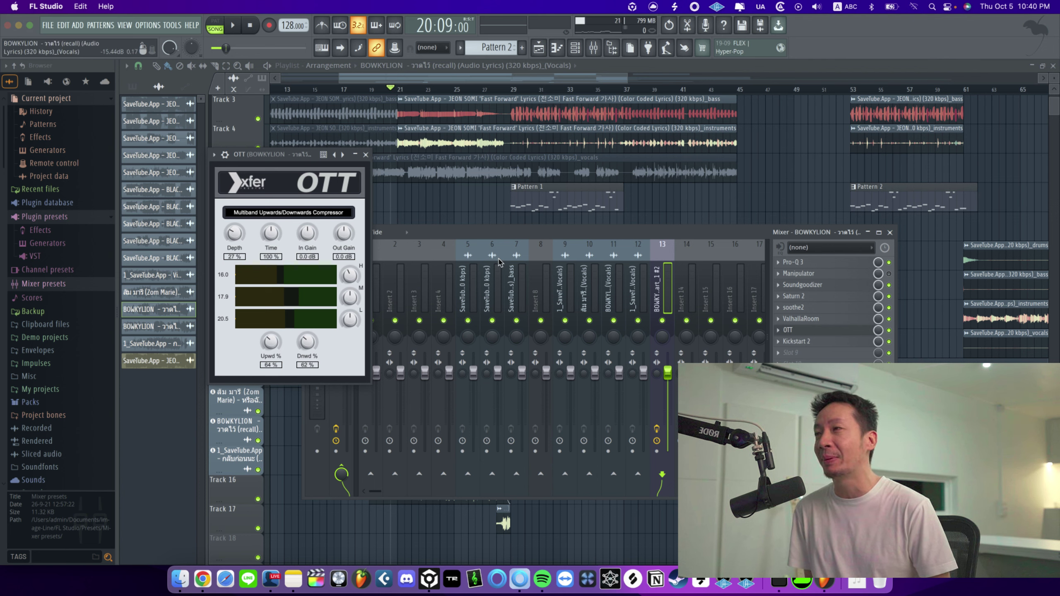
{"action": "left_click", "coordinate": [366, 155]}
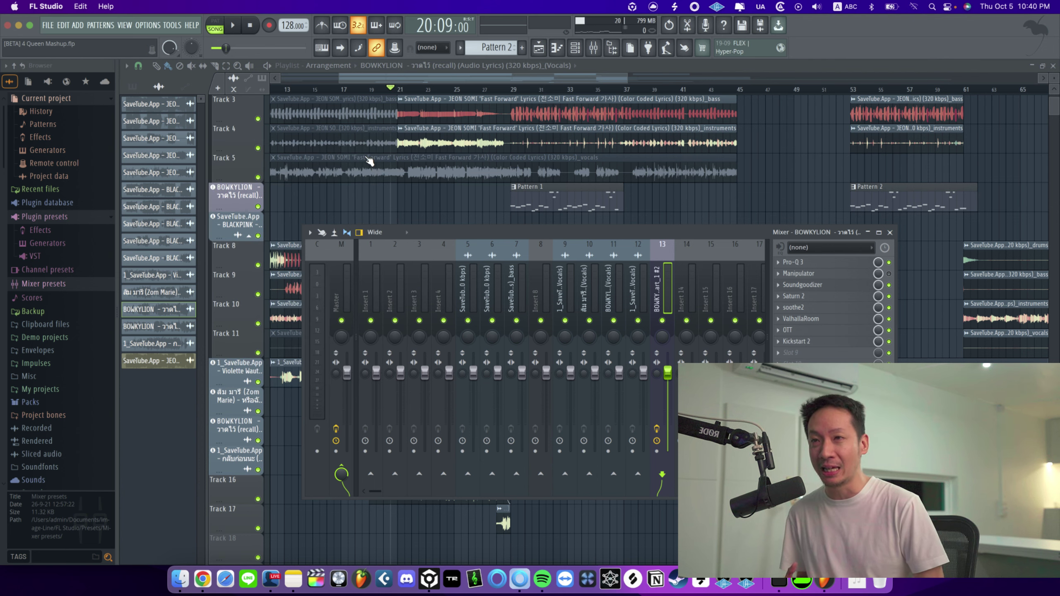
{"action": "left_click", "coordinate": [809, 343]}
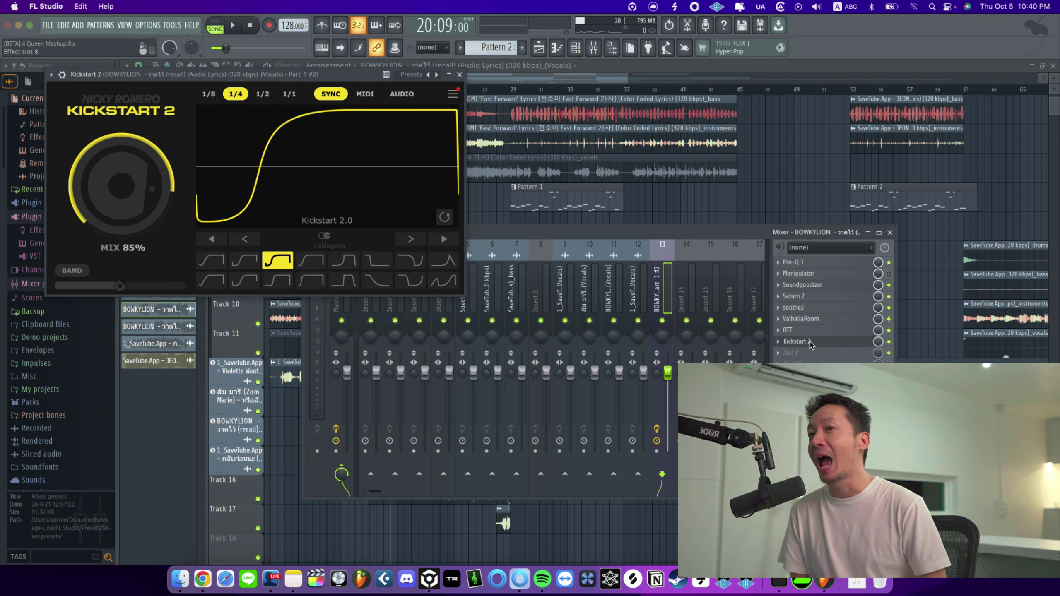
{"action": "left_click", "coordinate": [460, 75]}
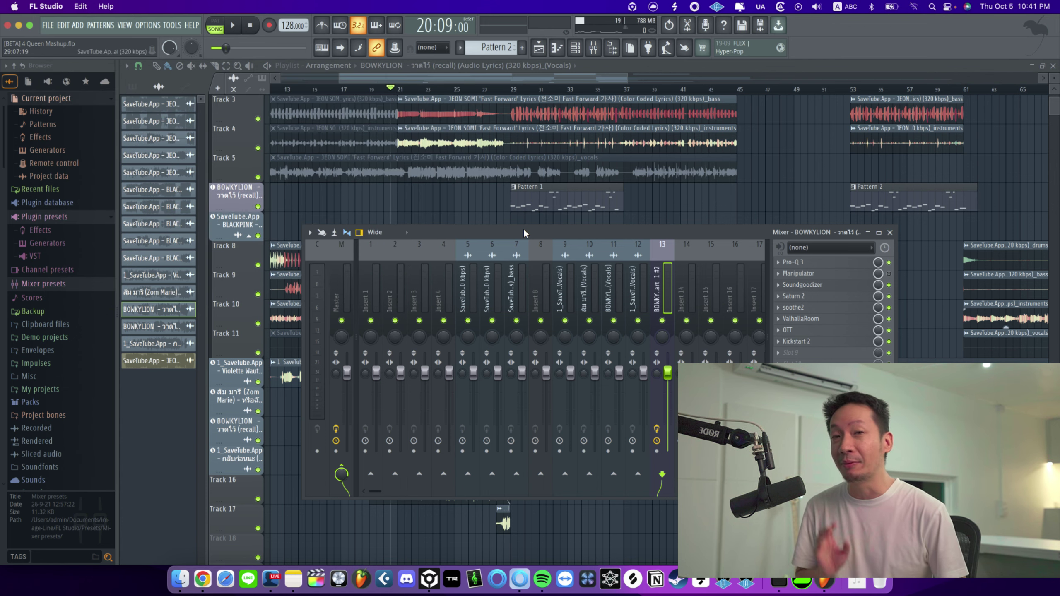
Step: Open Manipulator on insert 13, move its window fully into view, and enable the effect in its mixer slot
{"action": "left_click", "coordinate": [822, 277]}
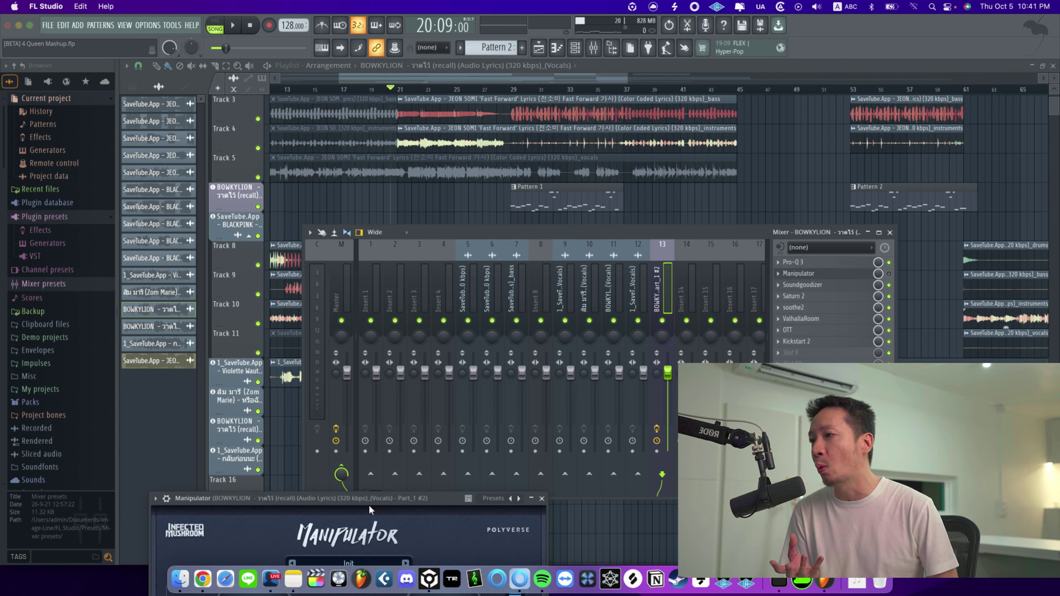
{"action": "left_click_drag", "start_coordinate": [368, 504], "coordinate": [502, 166]}
{"action": "left_click_drag", "start_coordinate": [503, 163], "coordinate": [521, 137]}
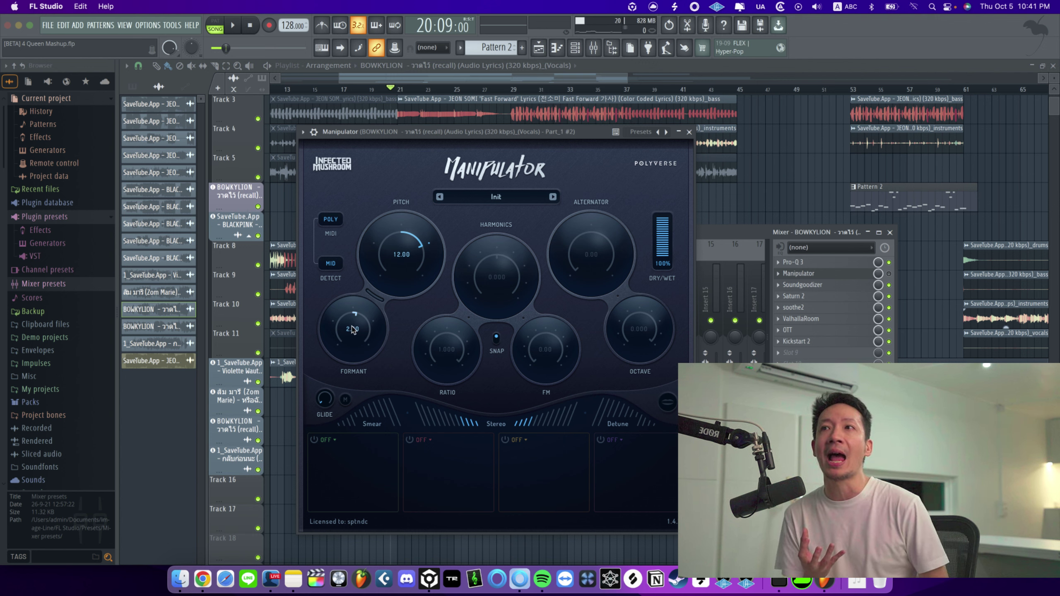
{"action": "left_click", "coordinate": [889, 275]}
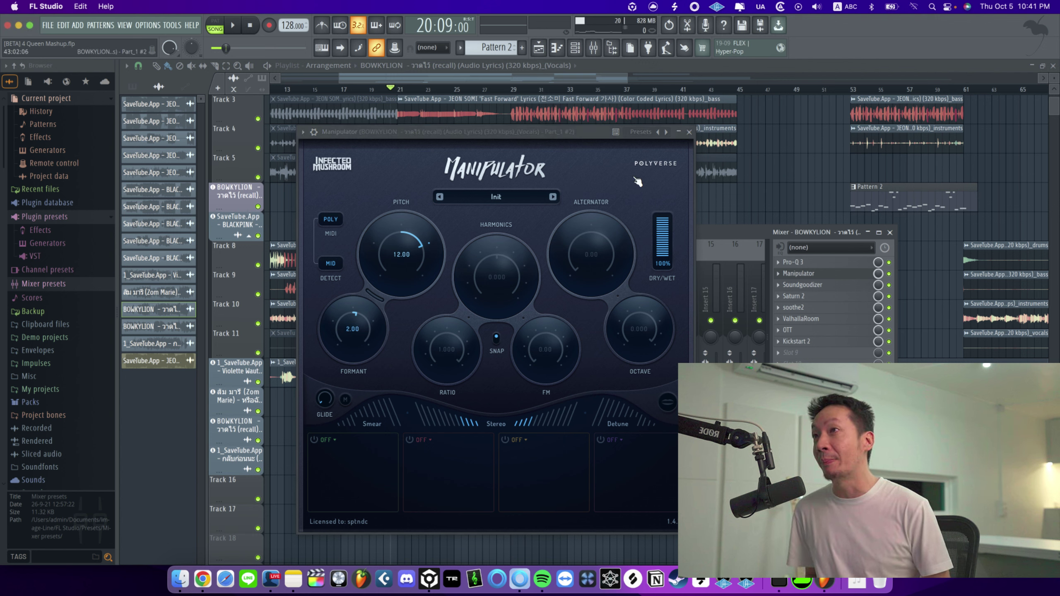
Step: Play the vocal chops from bar 29 with Manipulator enabled, stop playback, and close both Manipulator and the mixer
{"action": "left_click", "coordinate": [511, 89]}
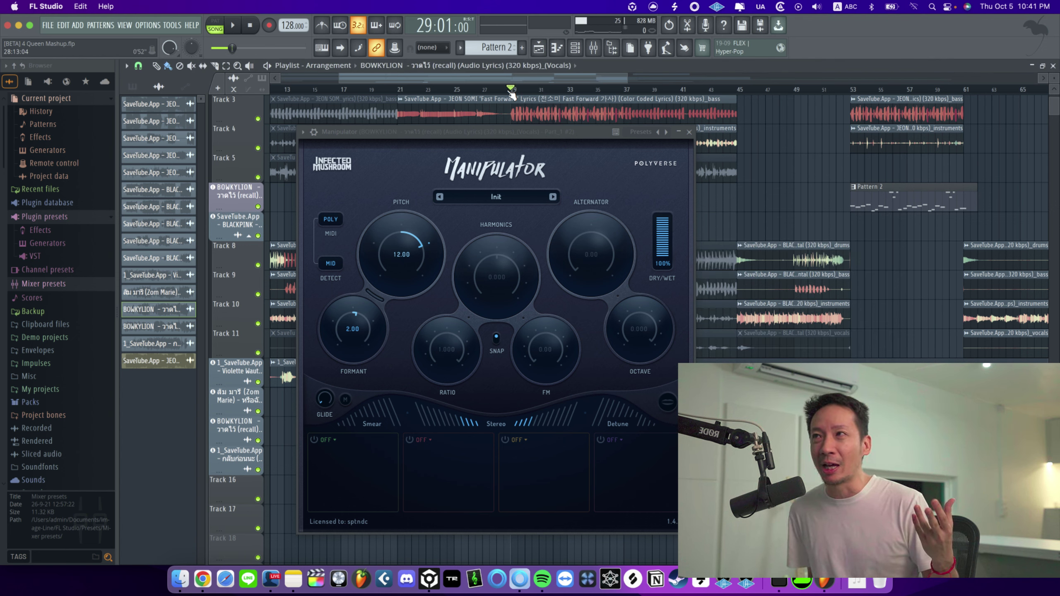
{"action": "key", "text": "space"}
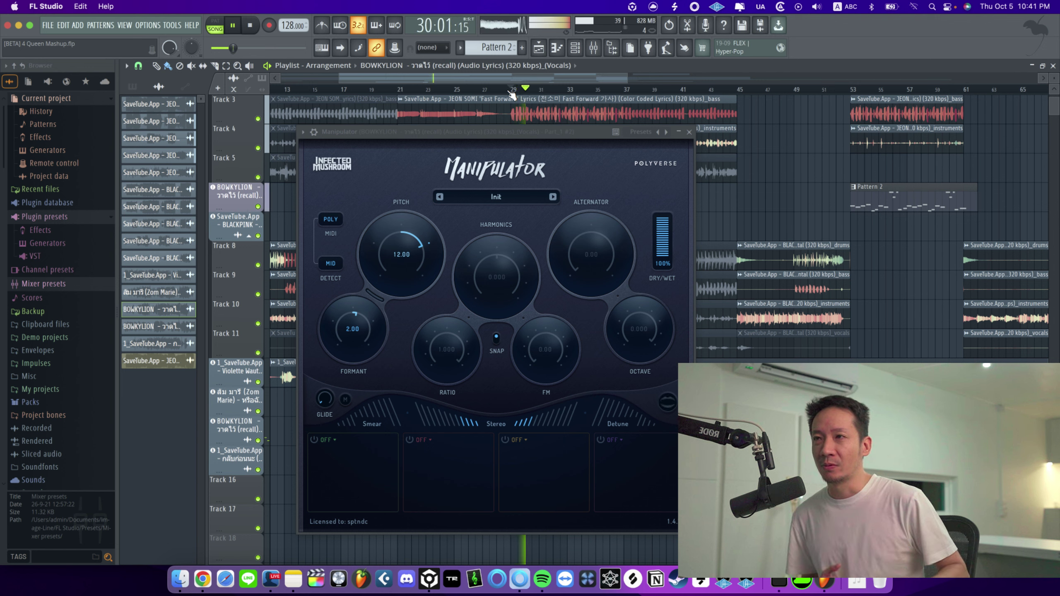
{"action": "left_click", "coordinate": [593, 48]}
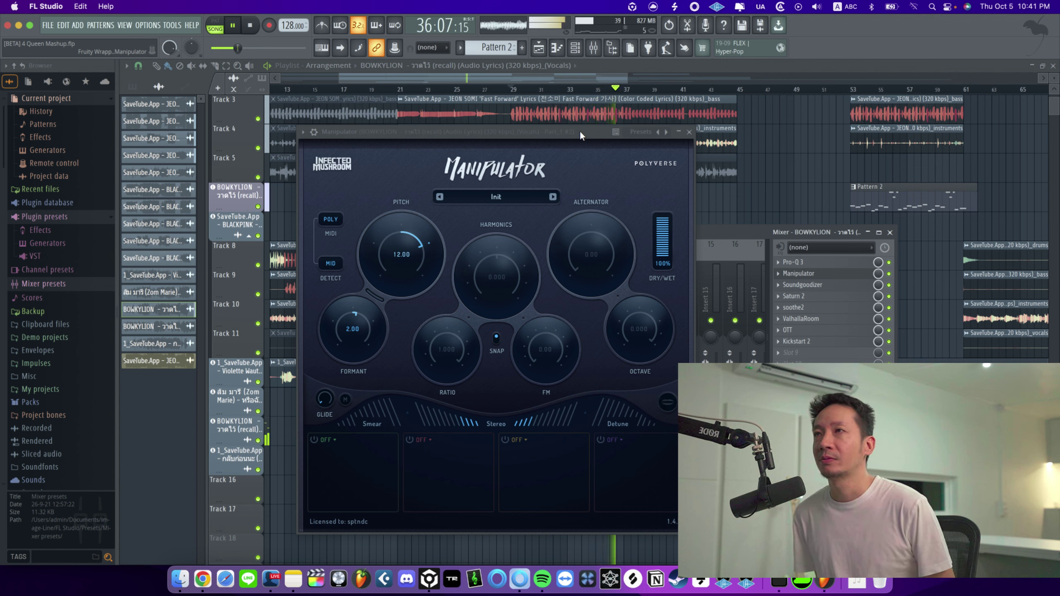
{"action": "left_click", "coordinate": [688, 133]}
{"action": "key", "text": "space"}
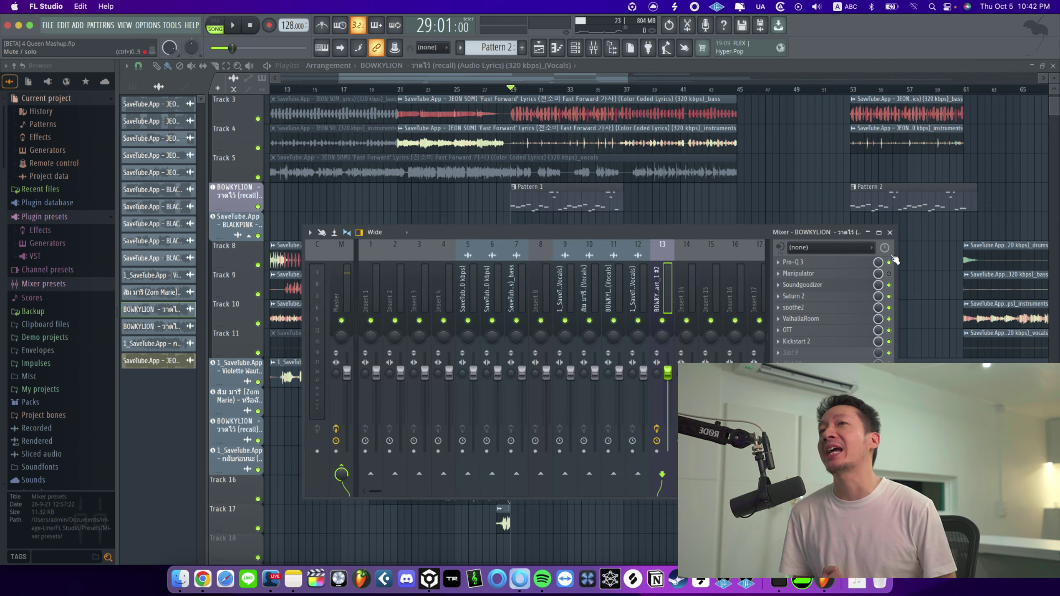
{"action": "left_click", "coordinate": [890, 233]}
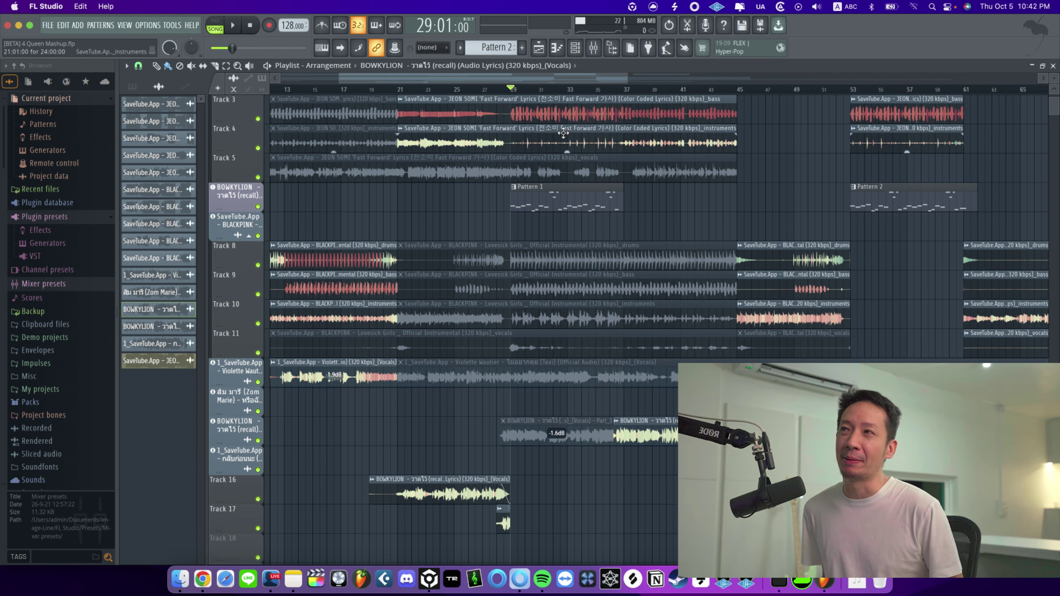
Step: Play the full recall vocal section in the Playlist from 36:09 to about bar 43, and stop playback
{"action": "left_click", "coordinate": [617, 90]}
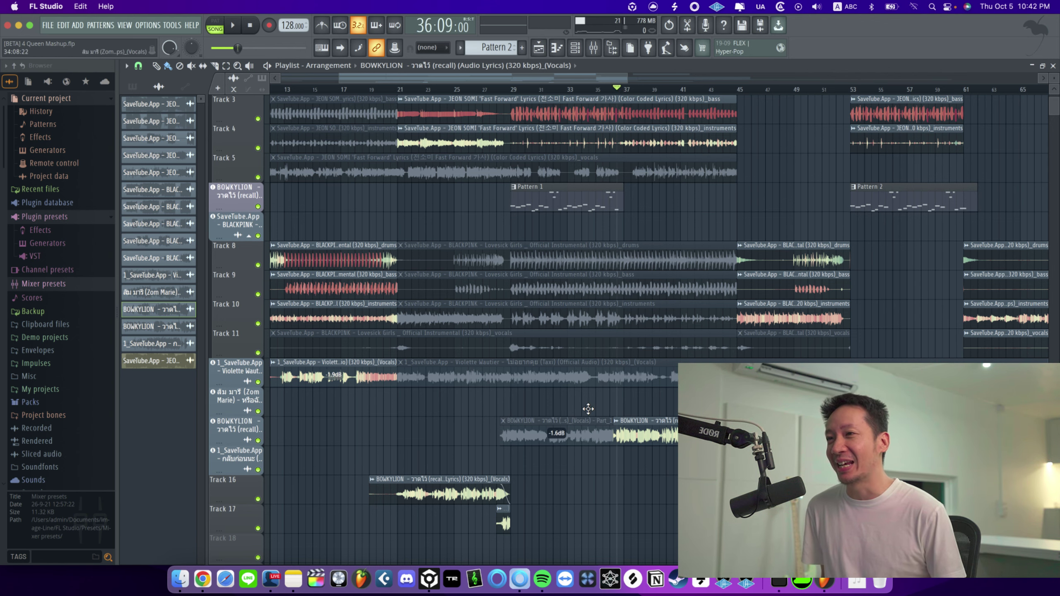
{"action": "scroll", "coordinate": [587, 409], "scroll_direction": "up", "scroll_amount": 5, "text": "ctrl"}
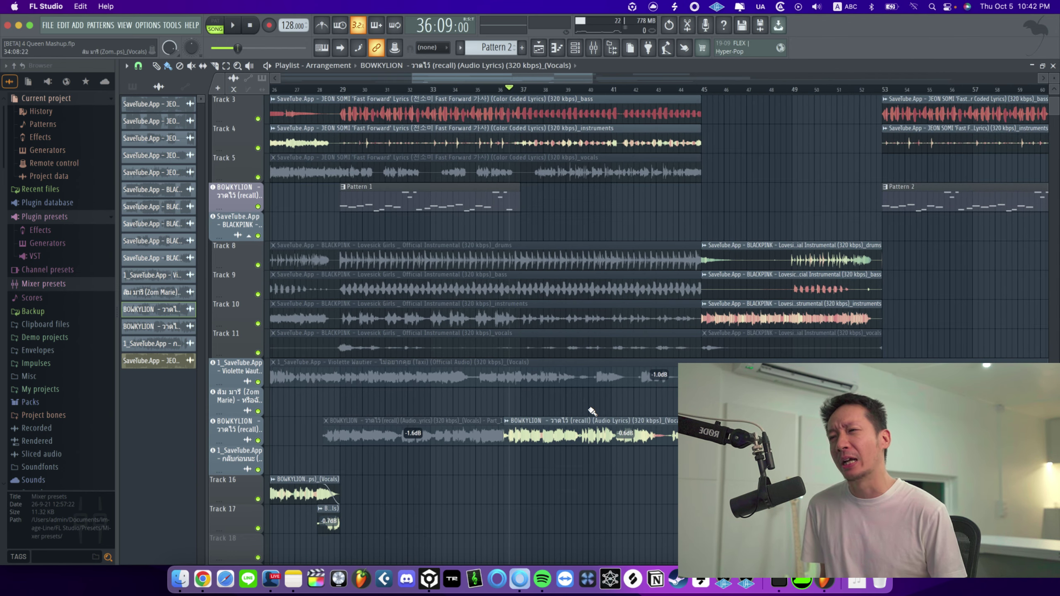
{"action": "scroll", "coordinate": [563, 367], "scroll_direction": "right", "scroll_amount": 2}
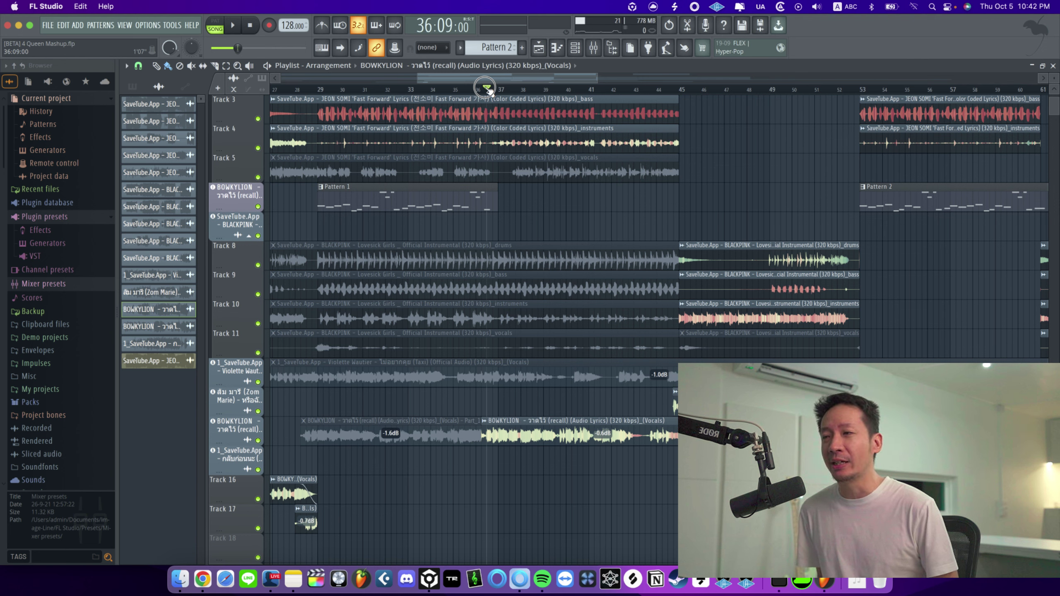
{"action": "key", "text": "space"}
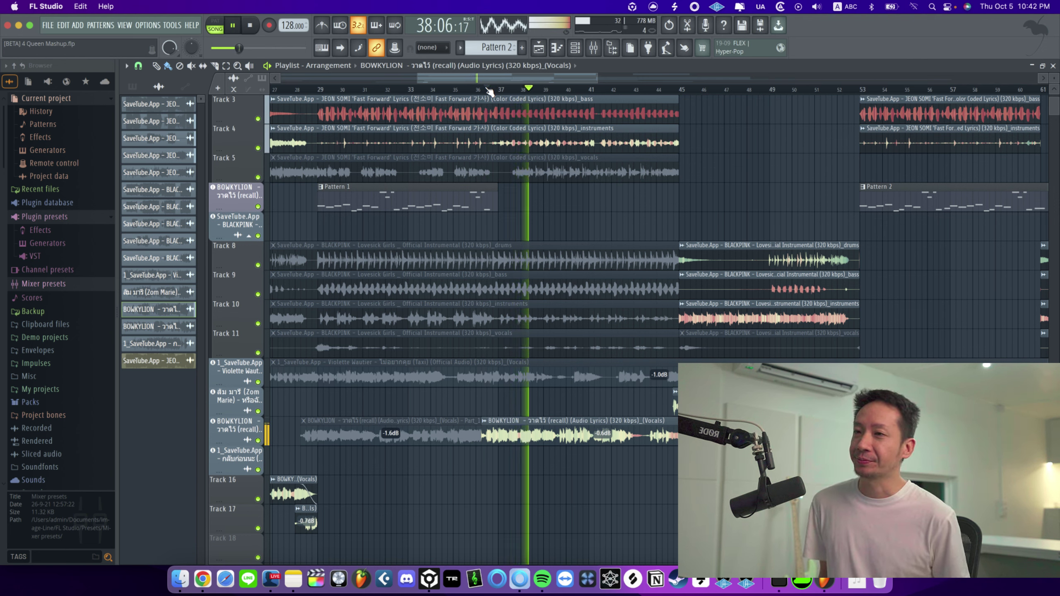
{"action": "scroll", "coordinate": [590, 228], "scroll_direction": "right", "scroll_amount": 10}
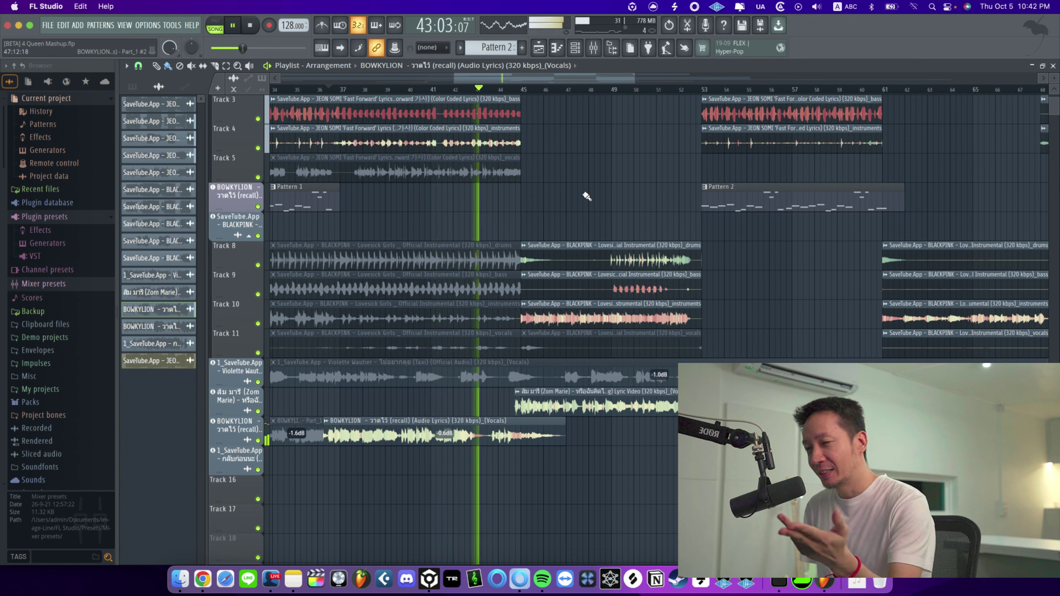
{"action": "key", "text": "space"}
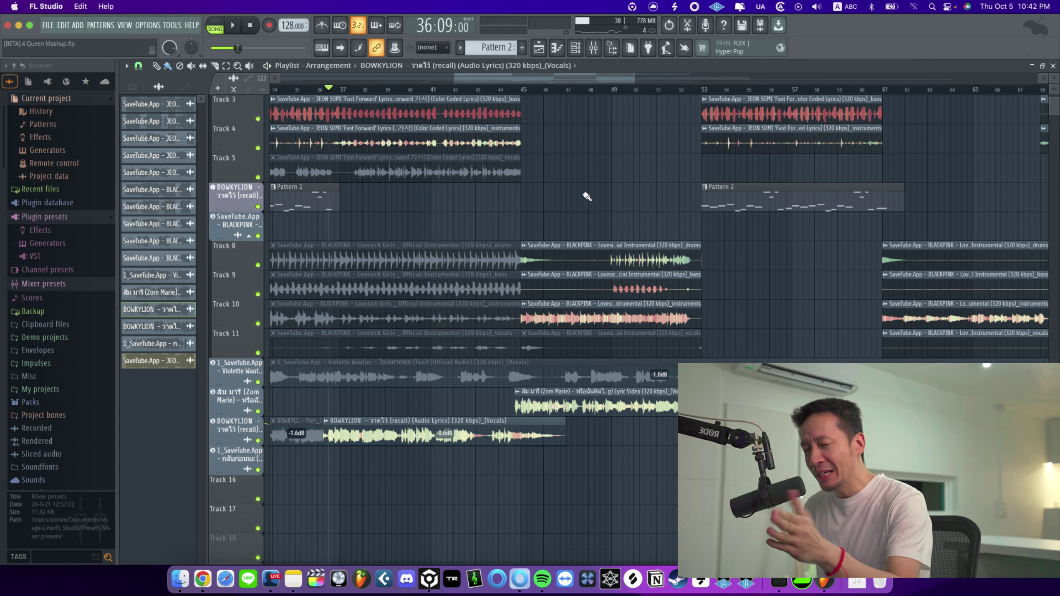
Step: Audition the section from bar 45 with the Zom Marie vocal track muted, stop playback, and unmute the track
{"action": "left_click", "coordinate": [480, 89]}
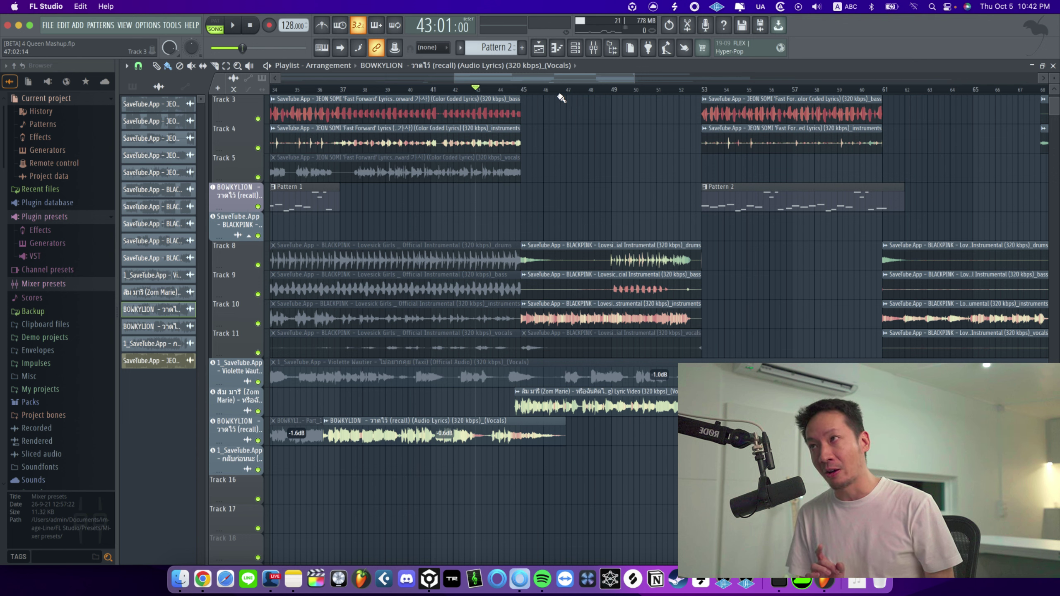
{"action": "left_click", "coordinate": [258, 411]}
{"action": "key", "text": "space"}
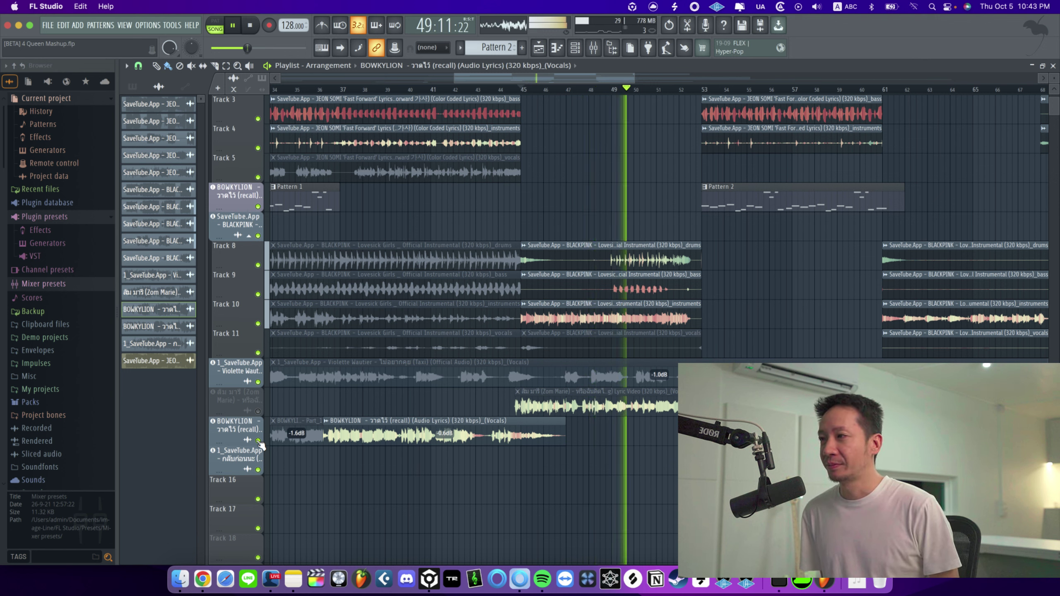
{"action": "key", "text": "space"}
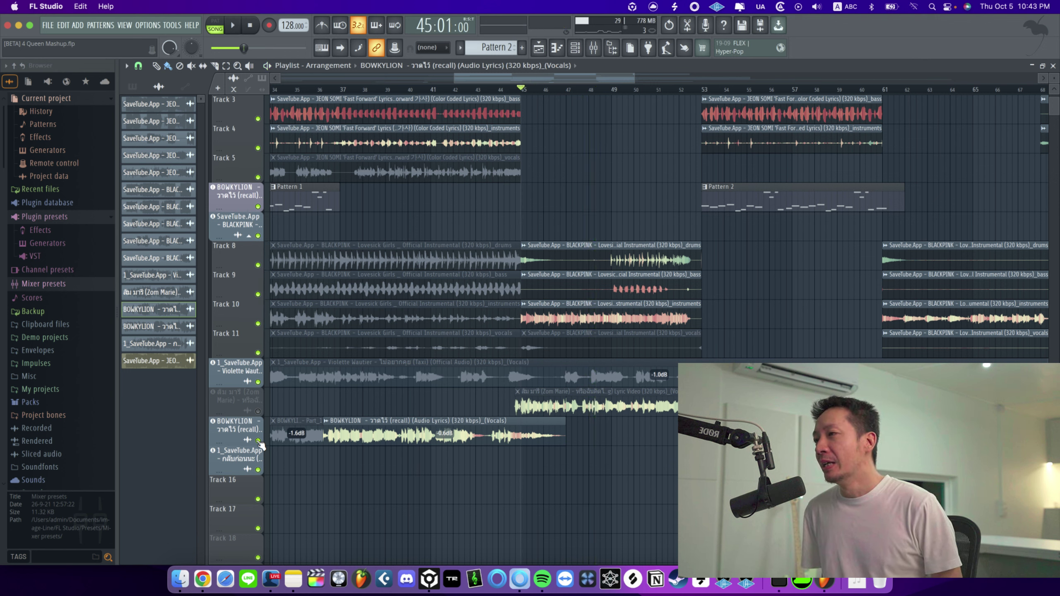
{"action": "left_click", "coordinate": [258, 410]}
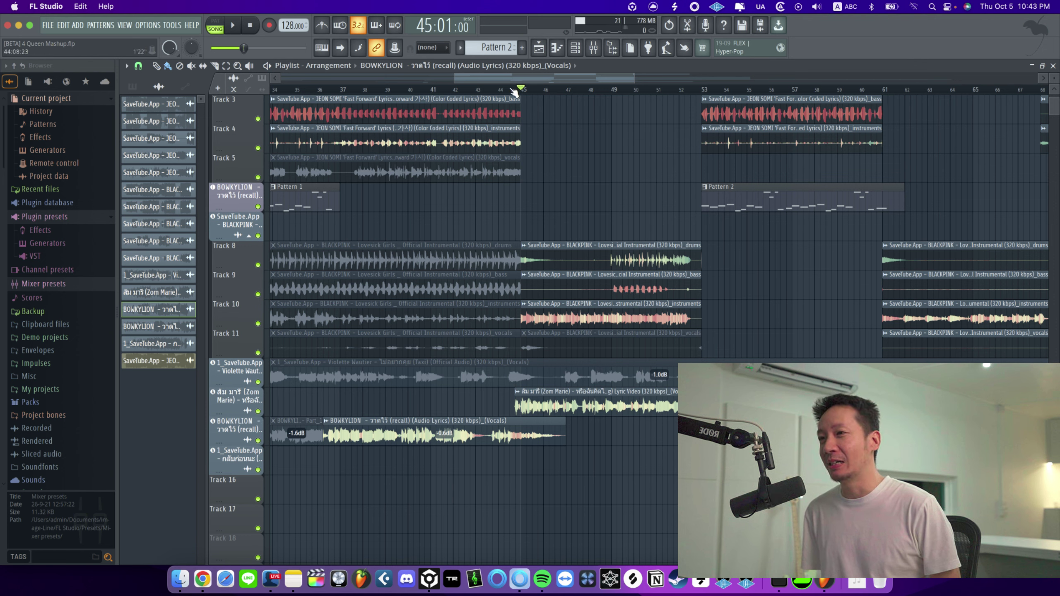
Step: Play the arrangement from 43:05 through the vocal transition and Pattern 2 to about bar 70, following the playhead
{"action": "key", "text": "space"}
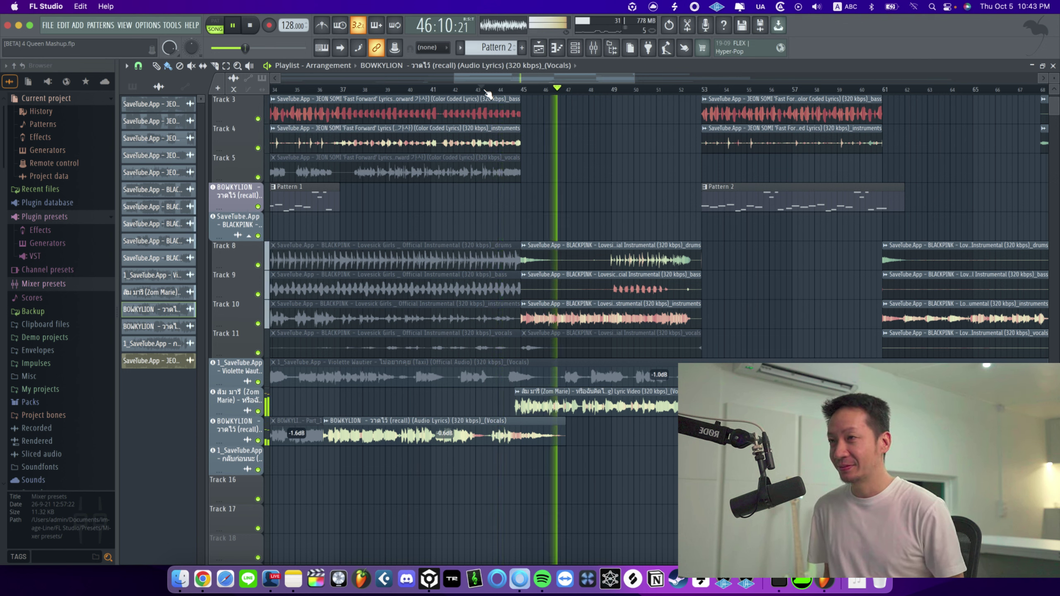
{"action": "scroll", "coordinate": [596, 220], "scroll_direction": "down", "scroll_amount": 2}
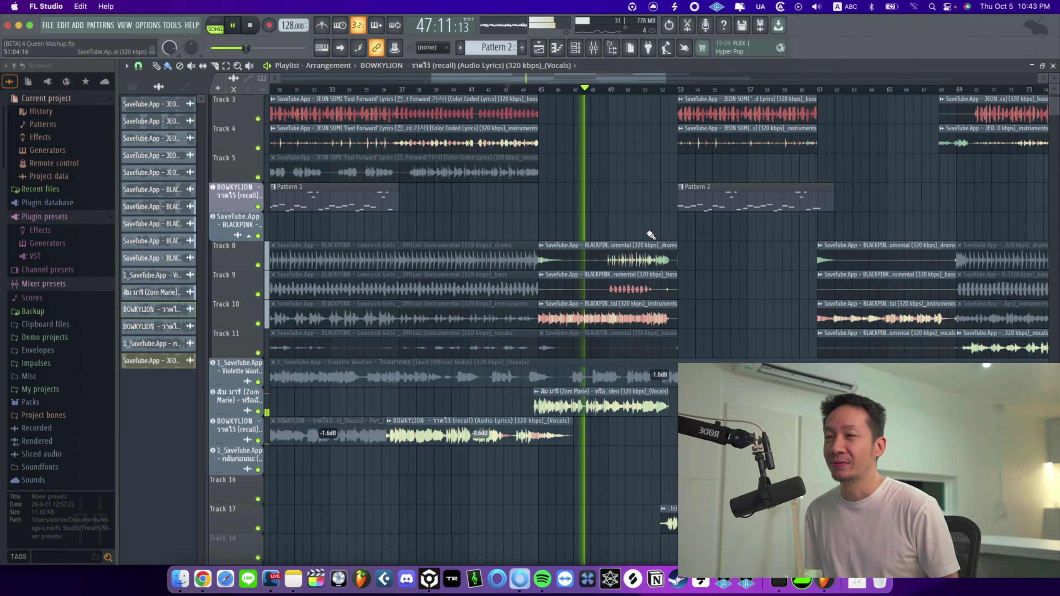
{"action": "scroll", "coordinate": [599, 246], "scroll_direction": "right", "scroll_amount": 5}
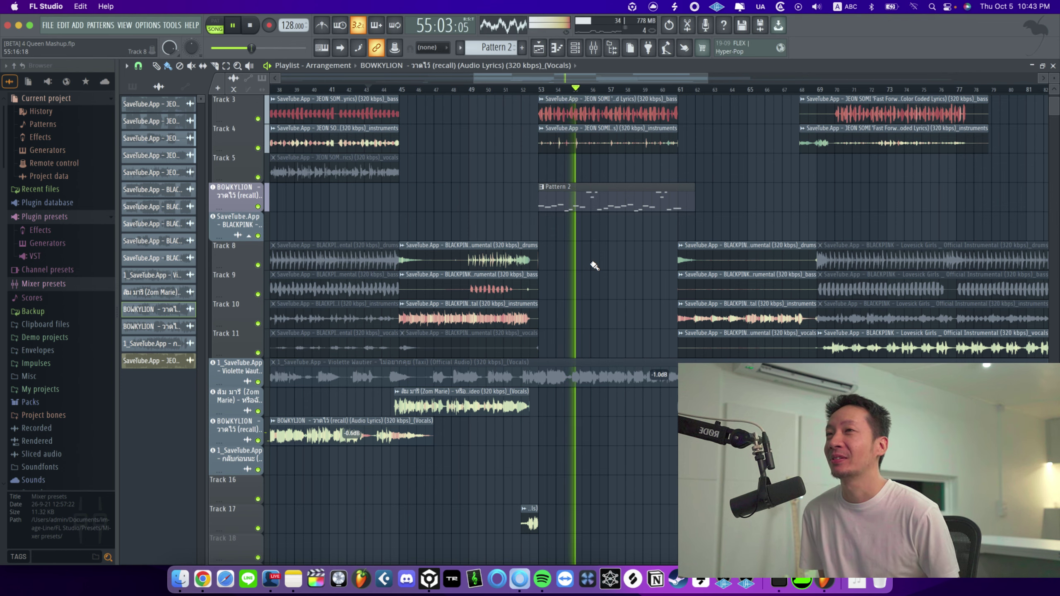
{"action": "scroll", "coordinate": [584, 263], "scroll_direction": "right", "scroll_amount": 5}
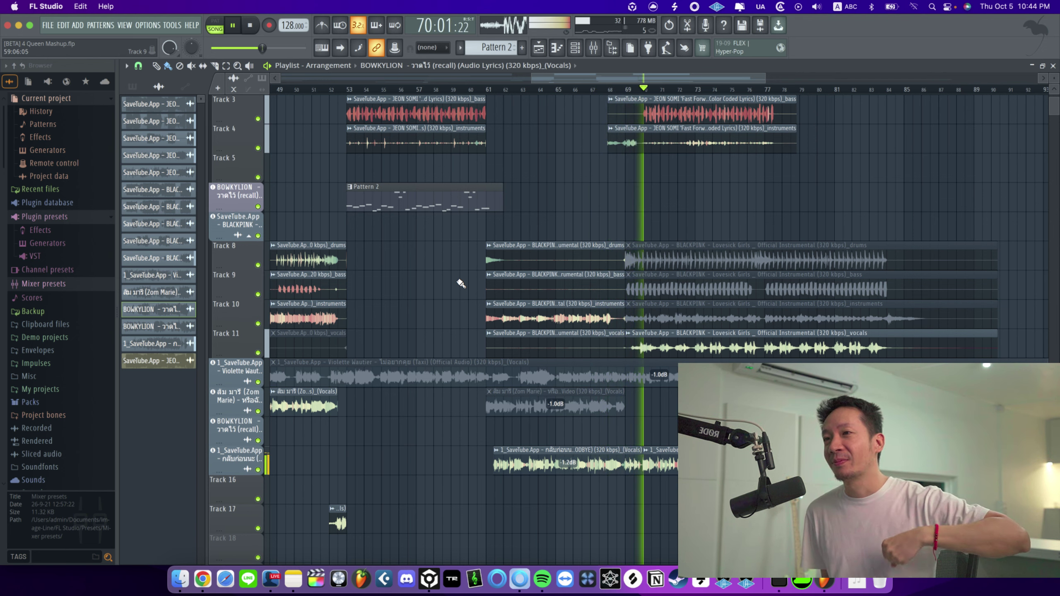
Step: Mute Track 11 with the BLACKPINK Lovesick Girls vocals stem during playback, and stop playback
{"action": "scroll", "coordinate": [582, 284], "scroll_direction": "up", "scroll_amount": 2}
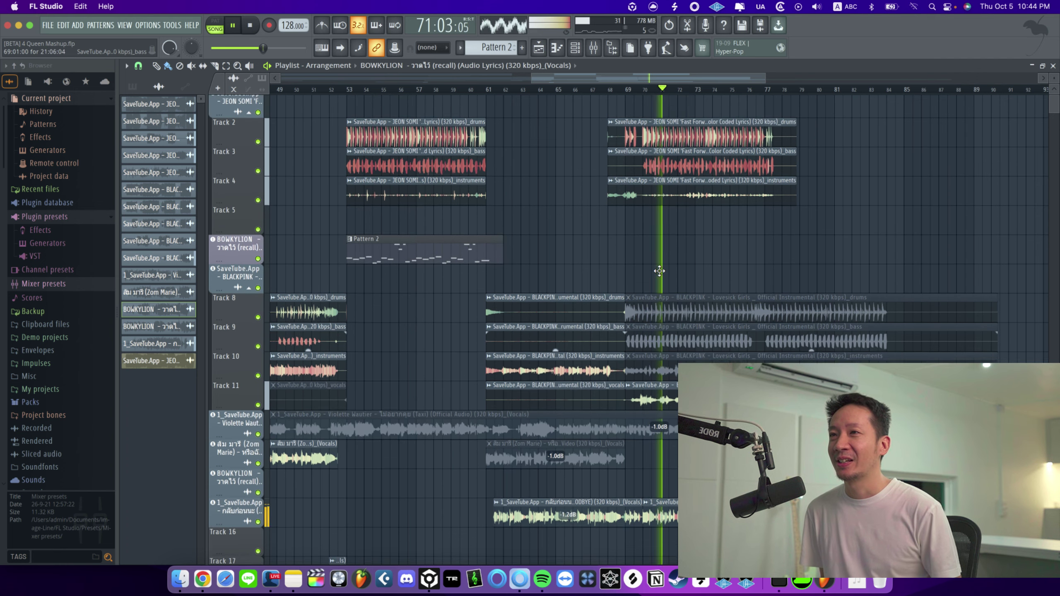
{"action": "left_click", "coordinate": [257, 410]}
{"action": "key", "text": "space"}
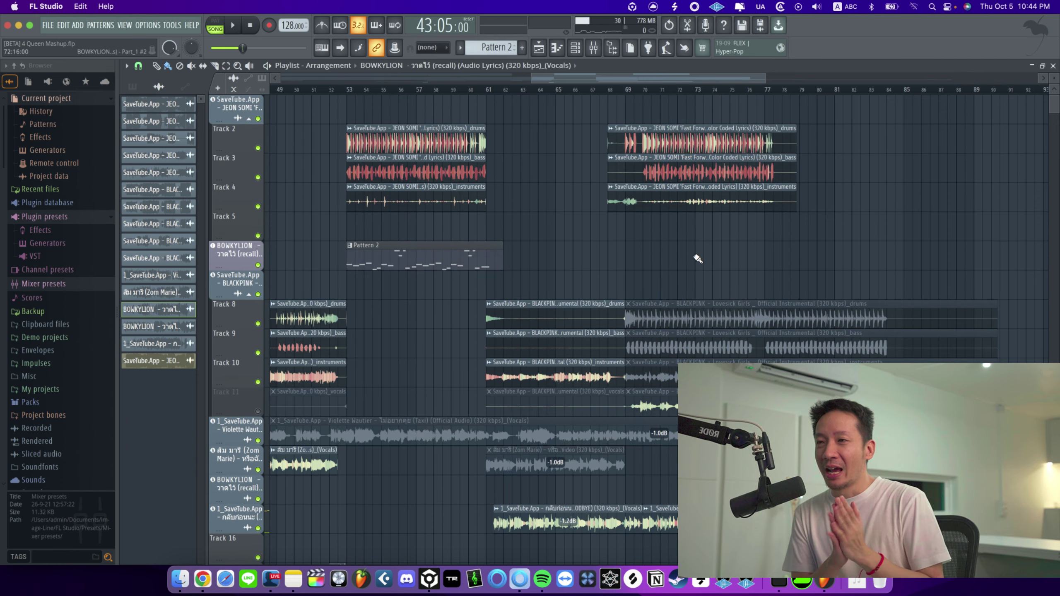
Step: Audition the section from bar 61 with the GOODBYE vocal track below the recall track muted, stop playback, and unmute the track
{"action": "left_click", "coordinate": [486, 90]}
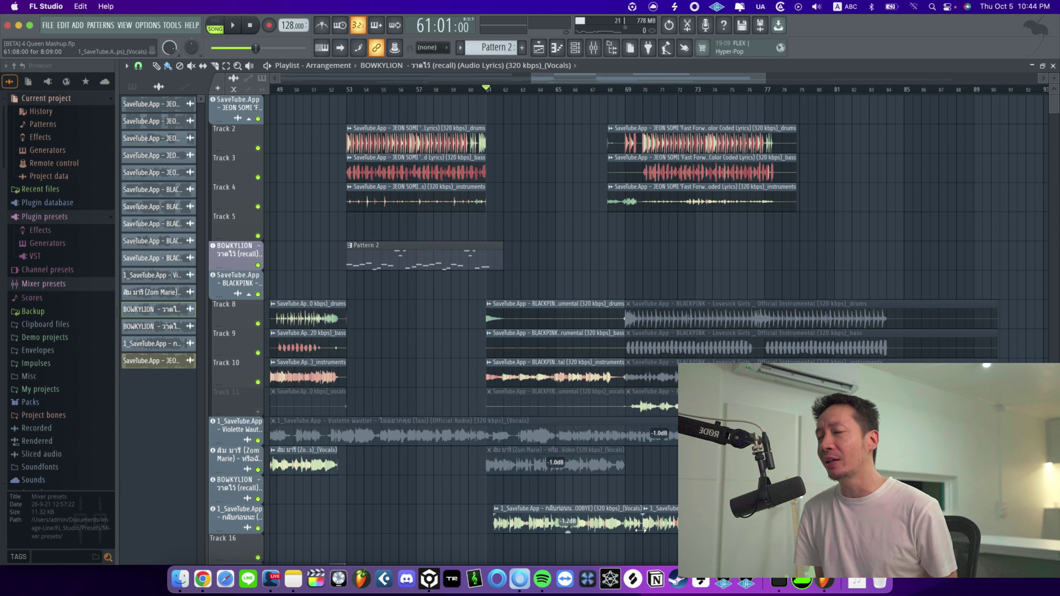
{"action": "left_click", "coordinate": [258, 529]}
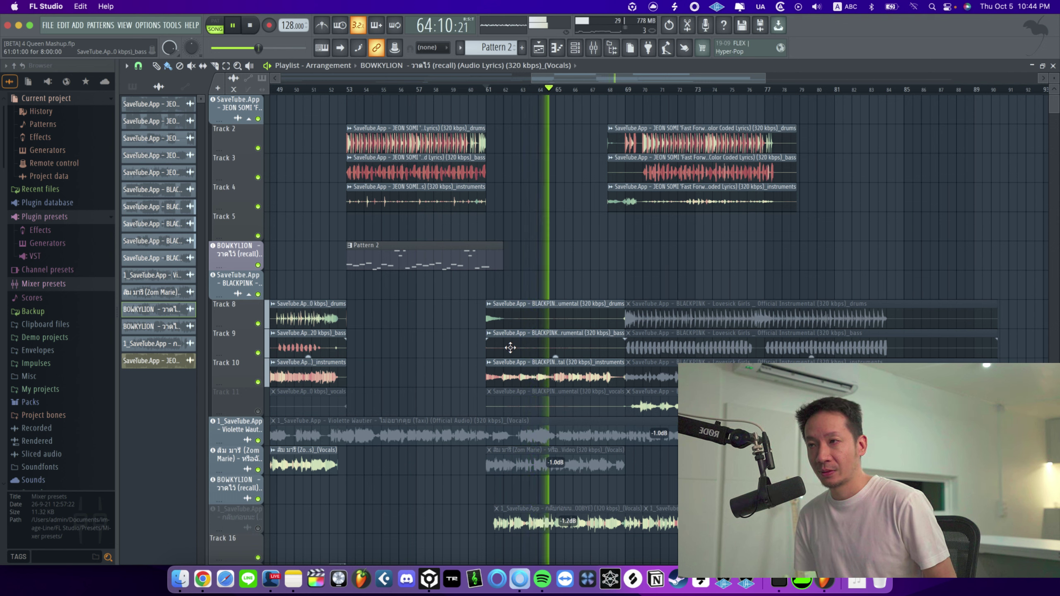
{"action": "key", "text": "space"}
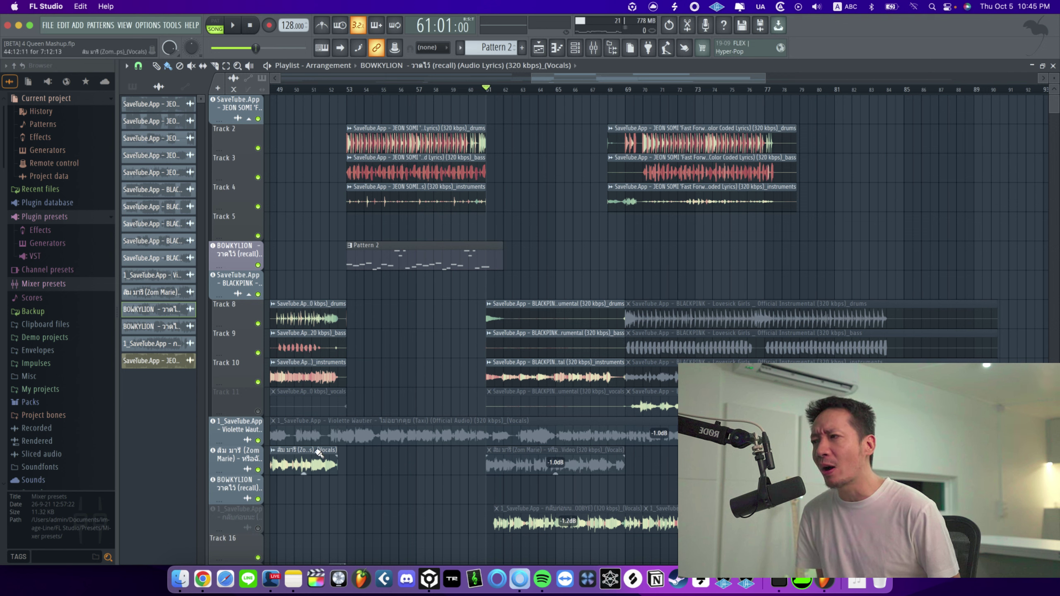
{"action": "left_click", "coordinate": [258, 528]}
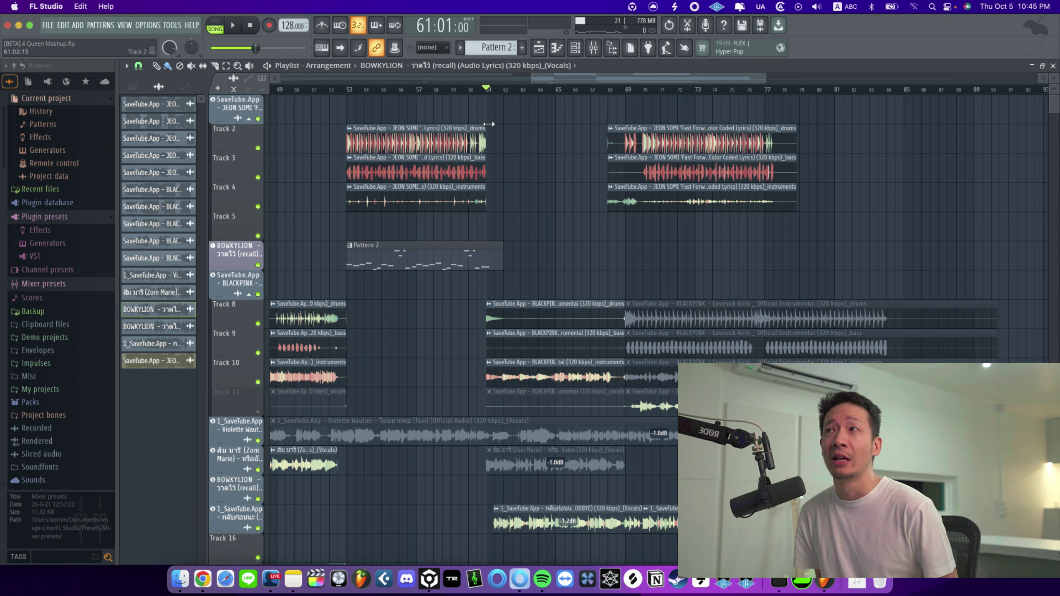
Step: Play the arrangement from 61:01 with the GOODBYE vocals audible through the JEON SOMI Fast Forward stems past bar 82, and stop playback
{"action": "key", "text": "space"}
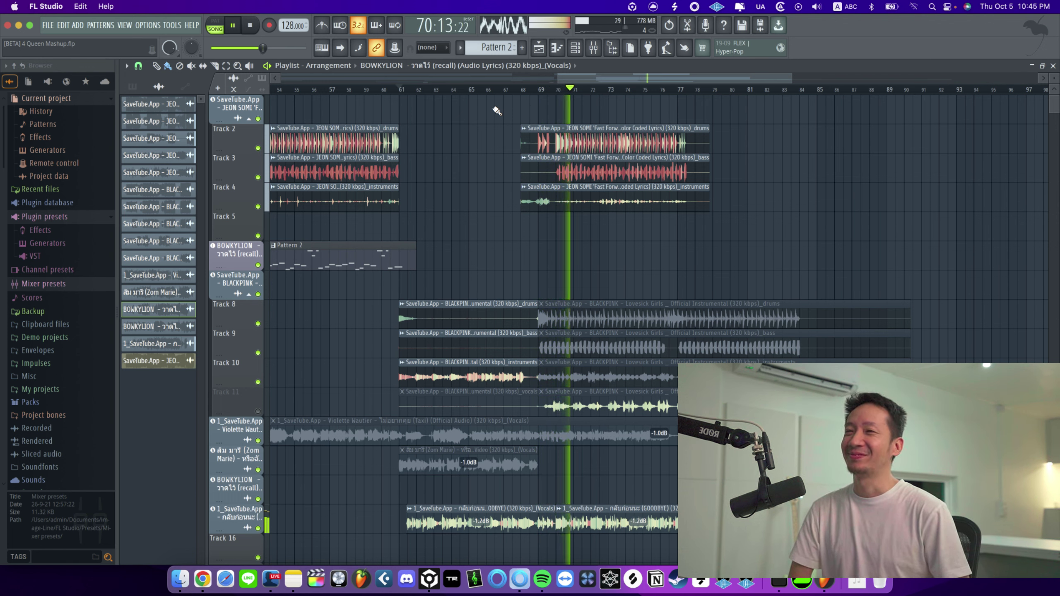
{"action": "left_click", "coordinate": [972, 59]}
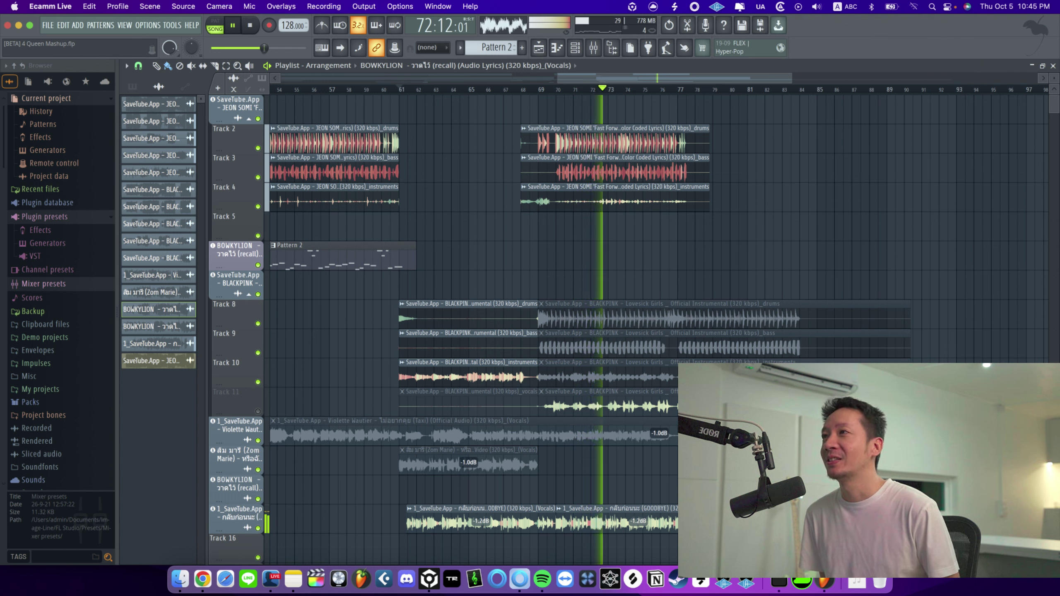
{"action": "left_click", "coordinate": [699, 182]}
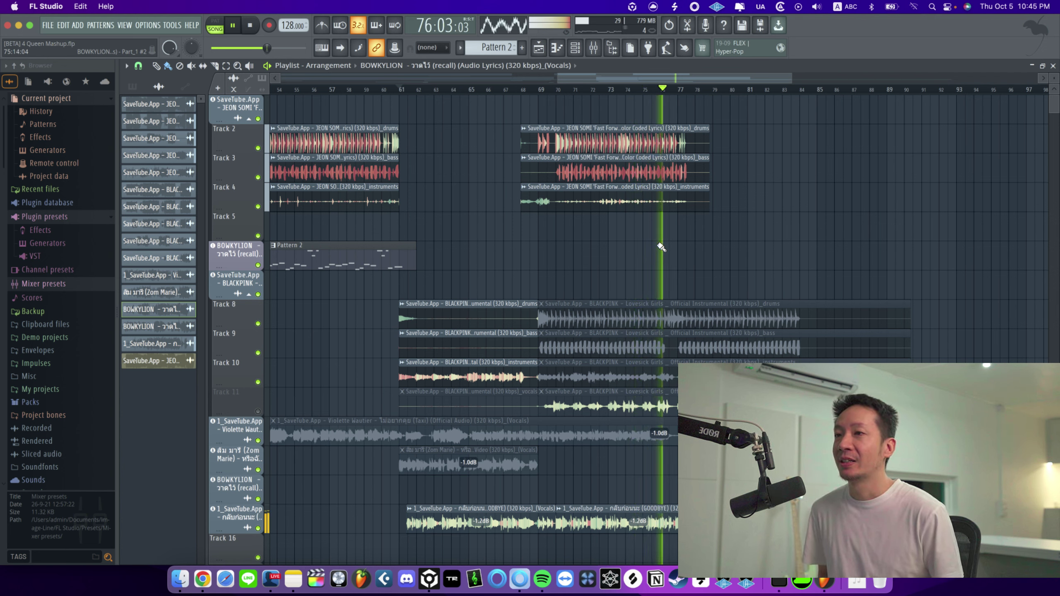
{"action": "left_click", "coordinate": [947, 69]}
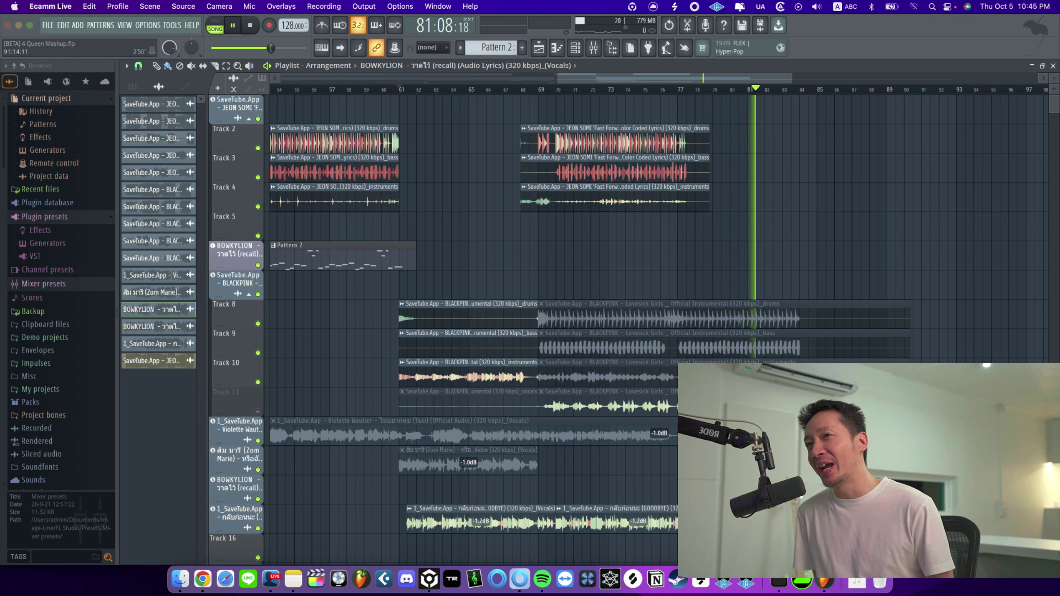
{"action": "left_click", "coordinate": [839, 37]}
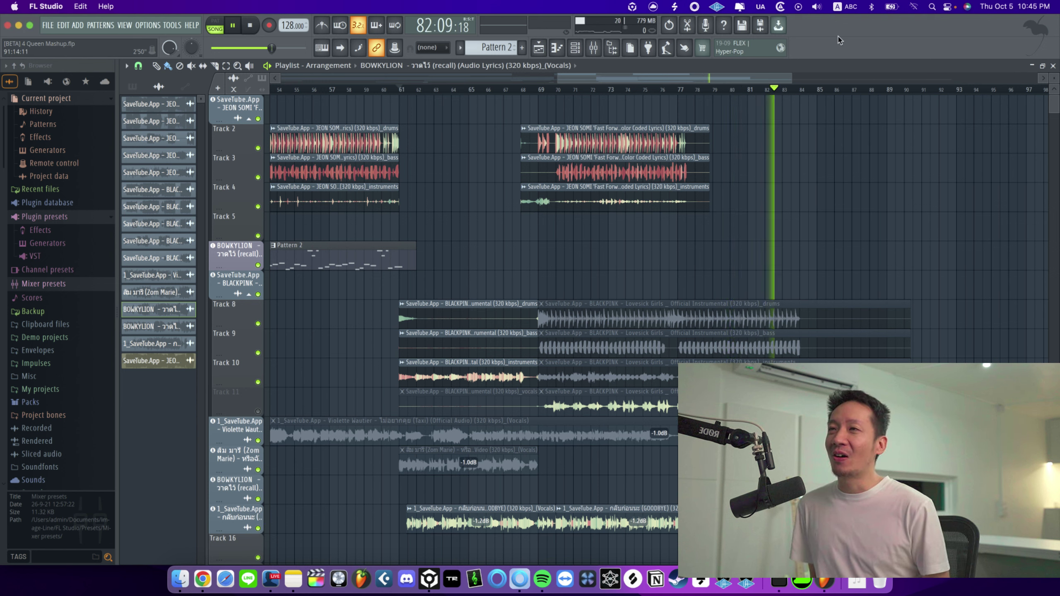
{"action": "key", "text": "space"}
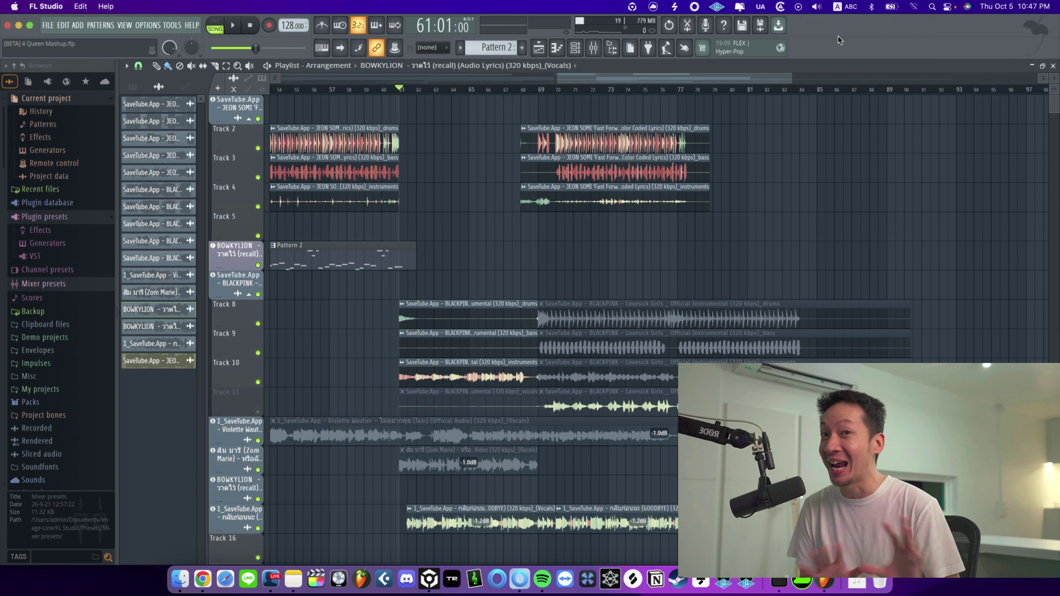
{"action": "left_click", "coordinate": [946, 58]}
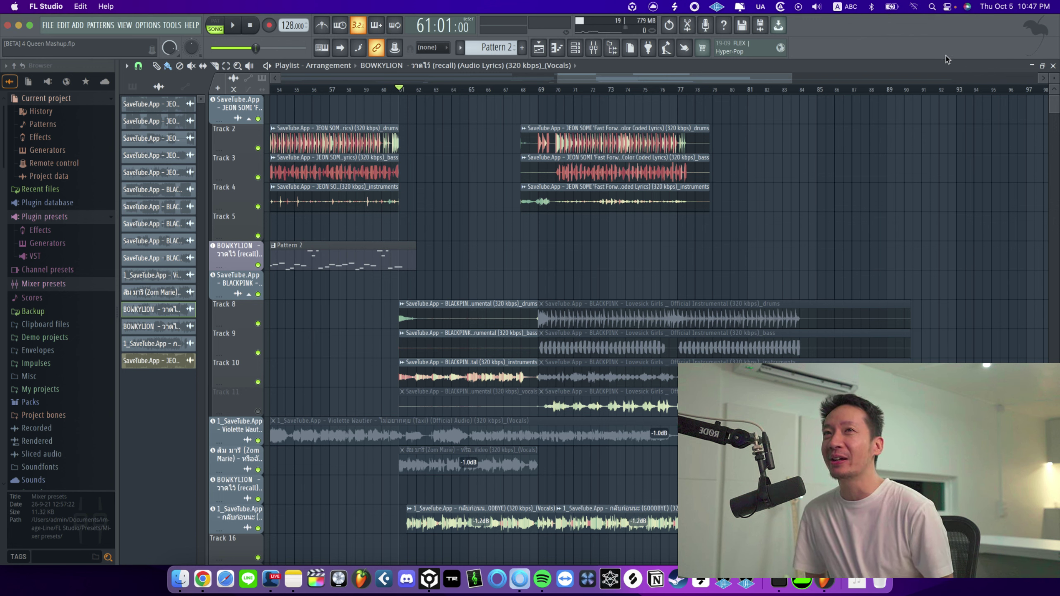